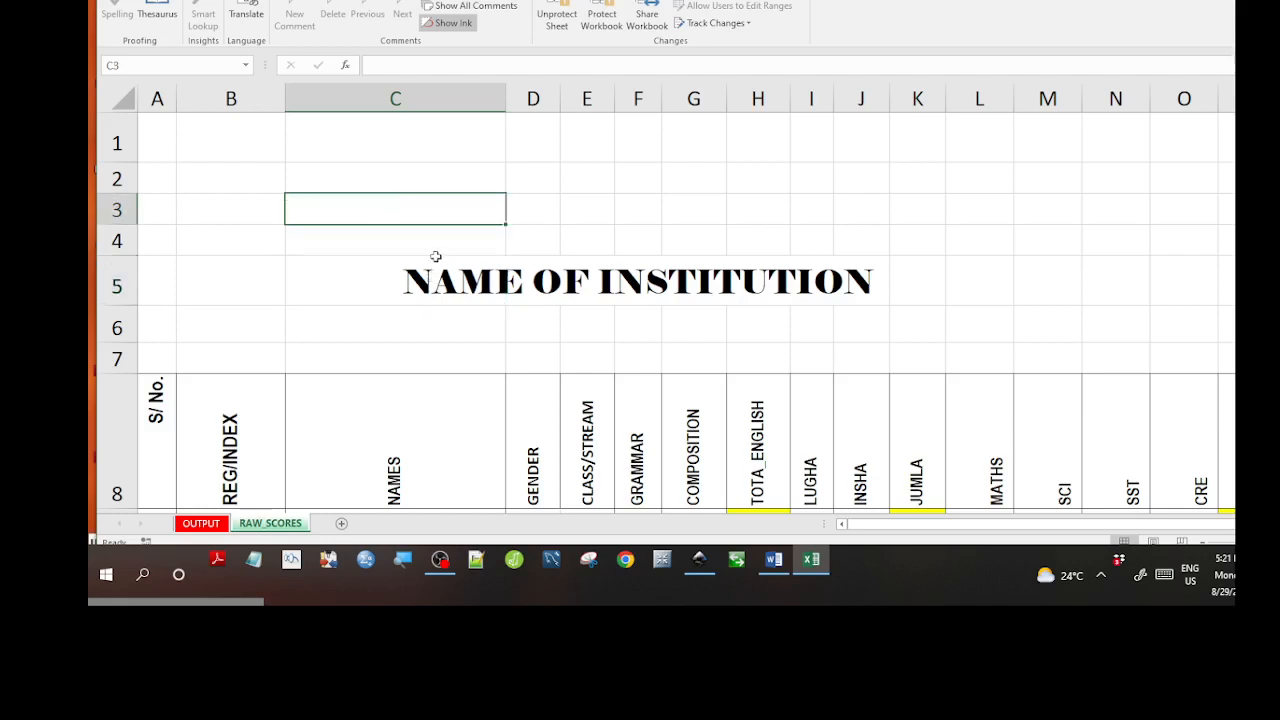
Review the student names and the REG/INDEX, NAMES, GENDER, CLASS/STREAM and GRAMMAR headings.
click(372, 312)
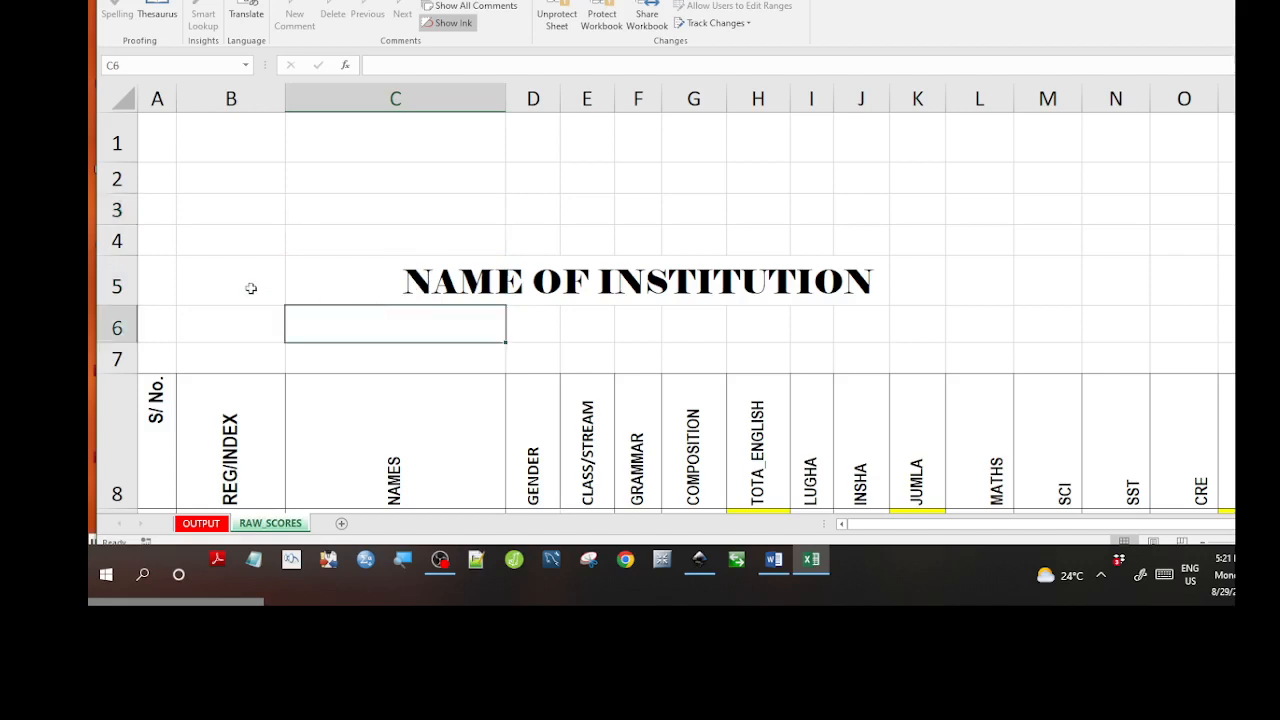
key(Down)
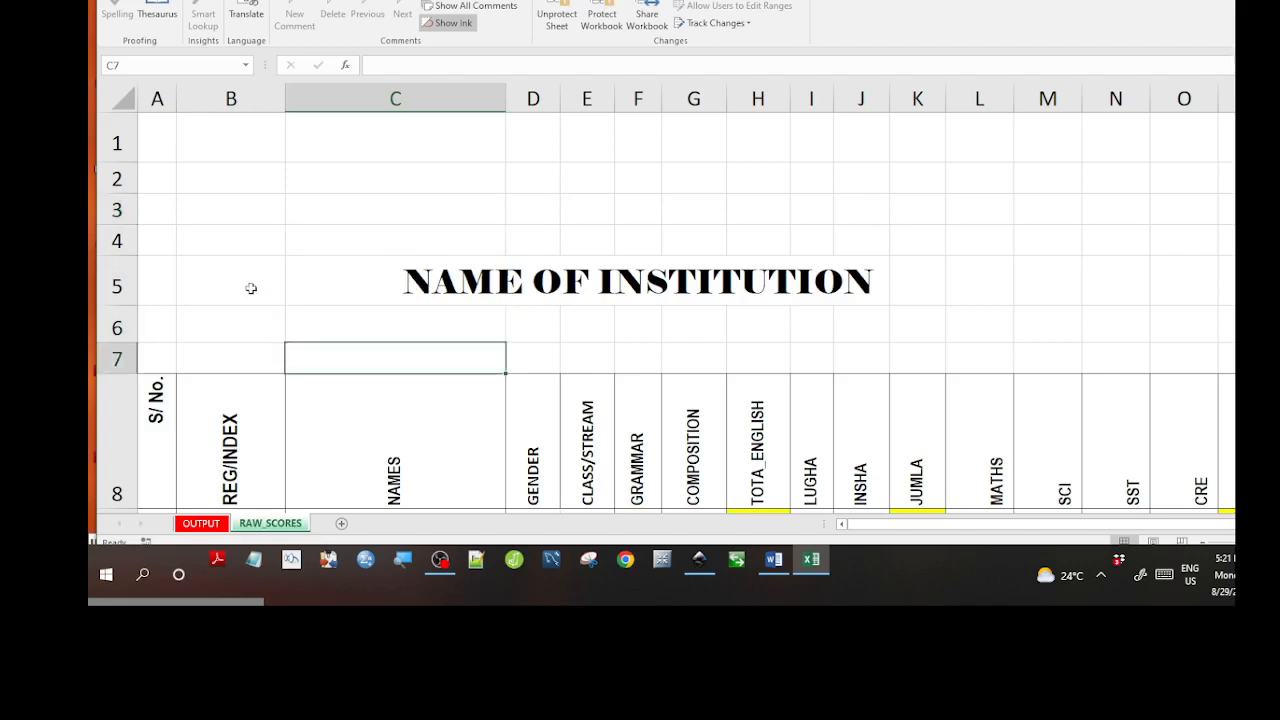
key(Down)
key(Down)
key(Down)
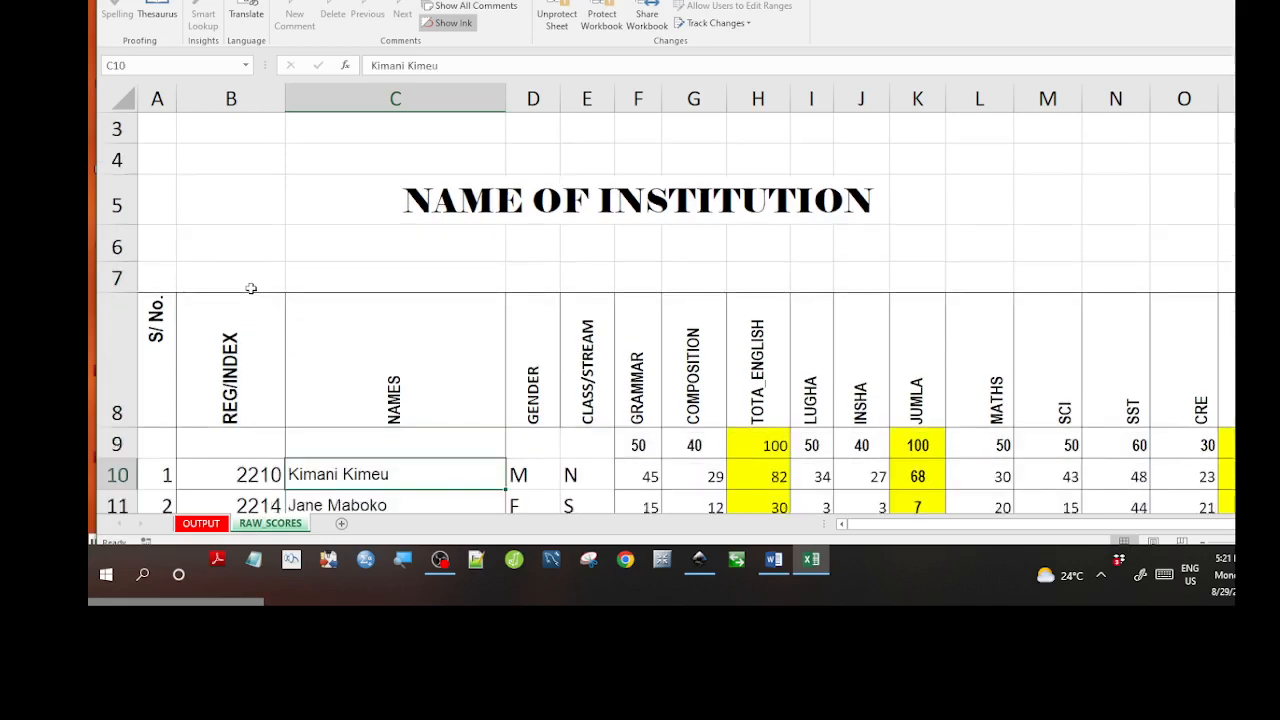
key(Down)
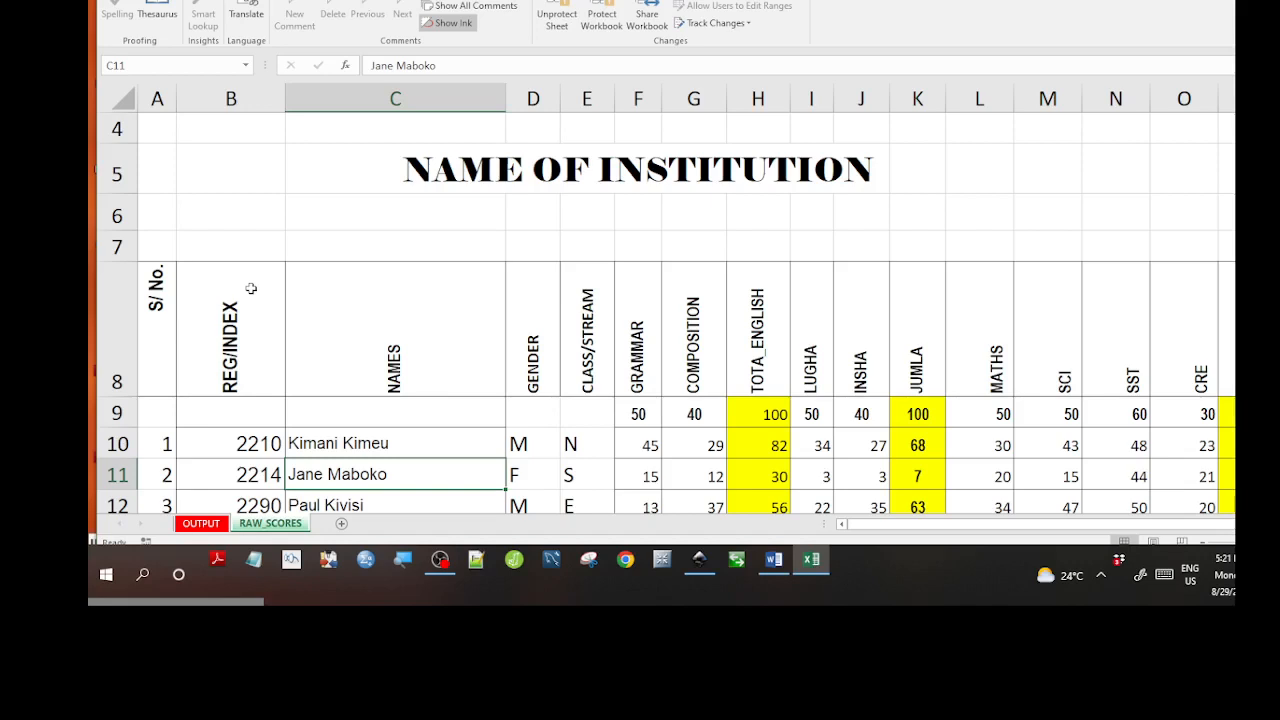
key(Down)
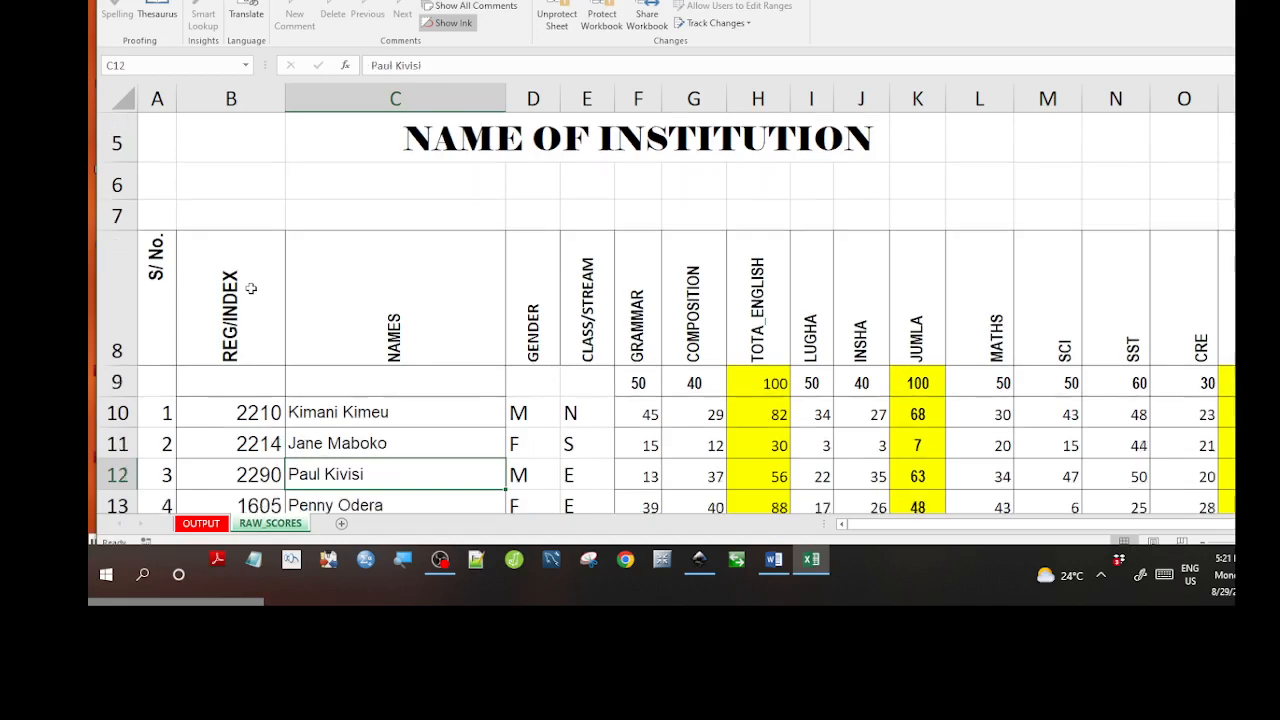
click(246, 304)
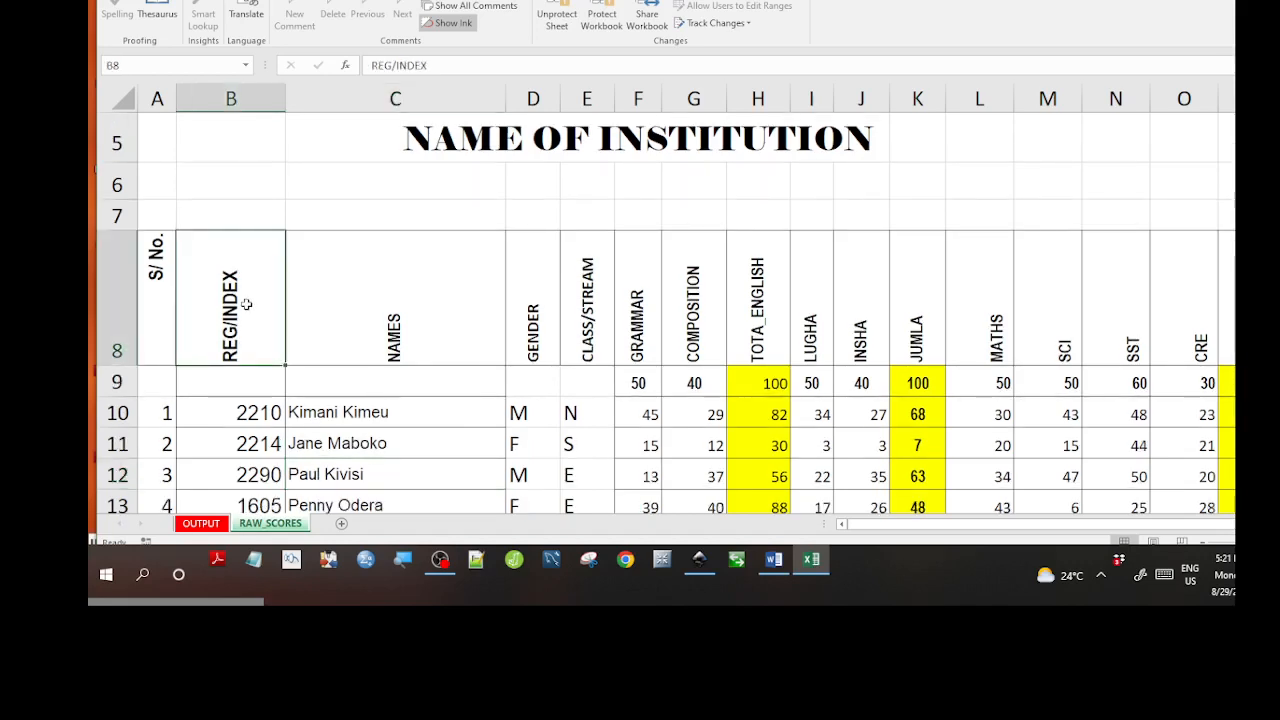
click(337, 304)
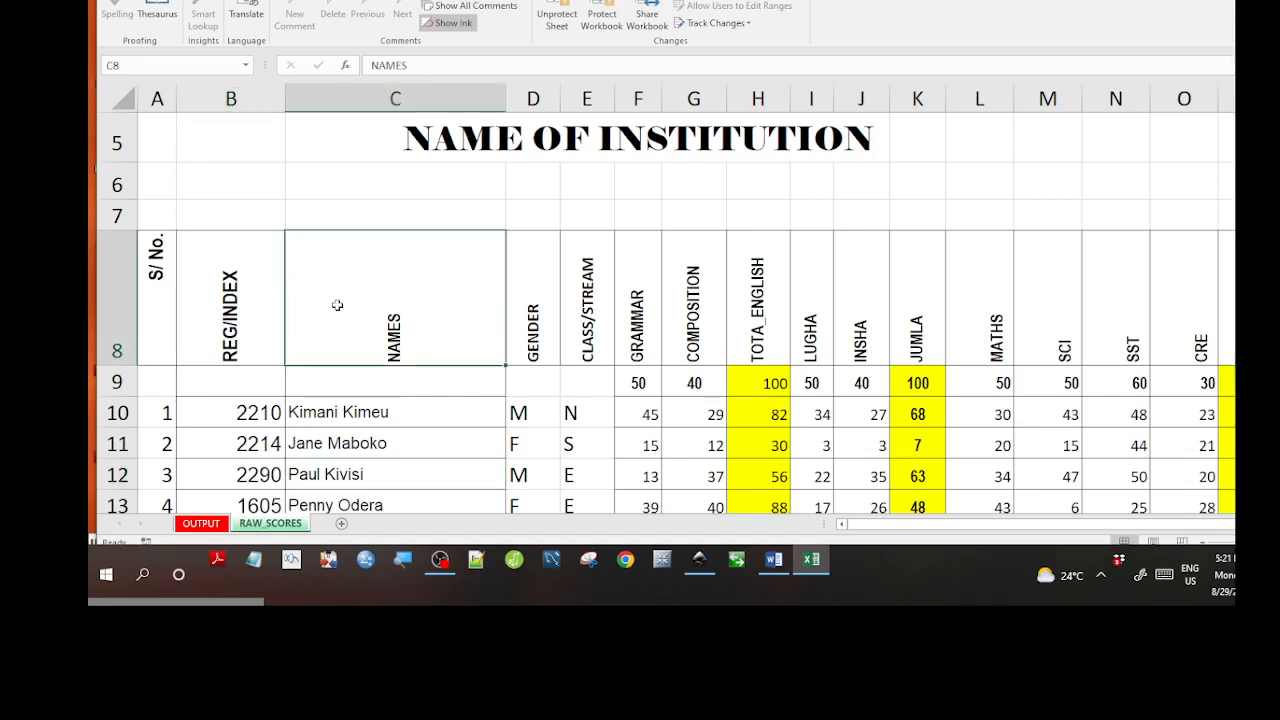
click(551, 331)
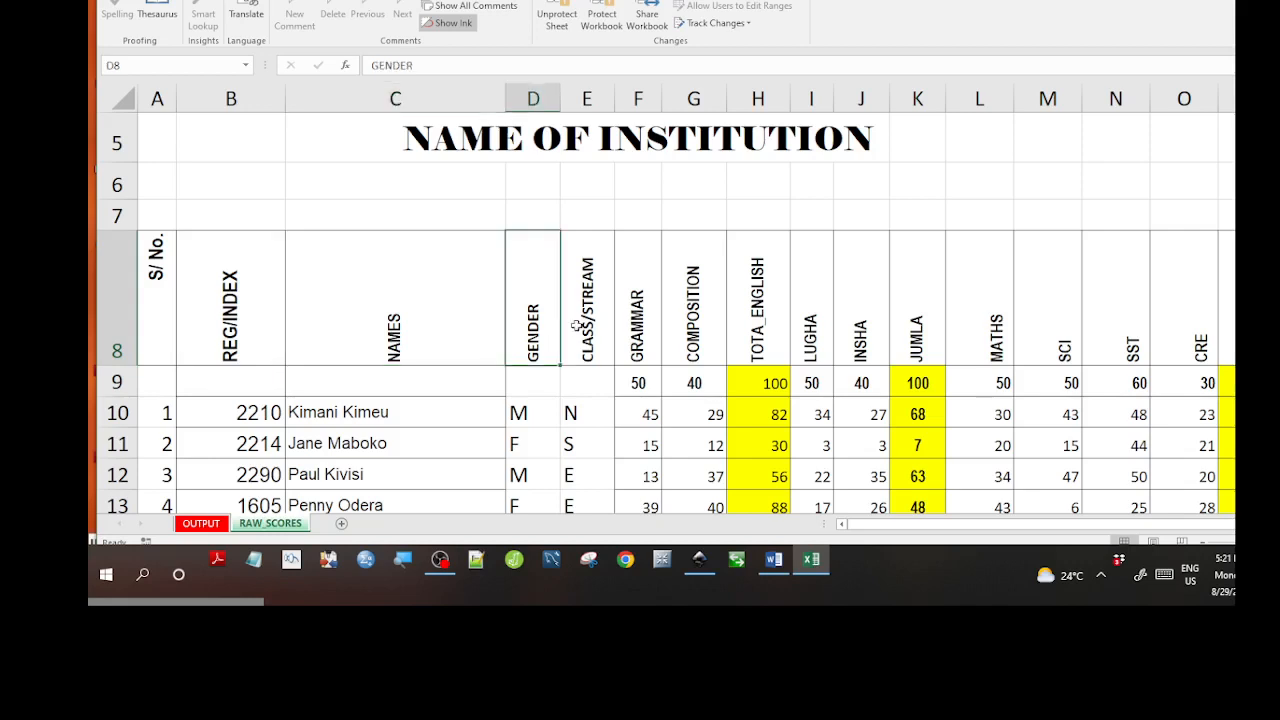
click(576, 326)
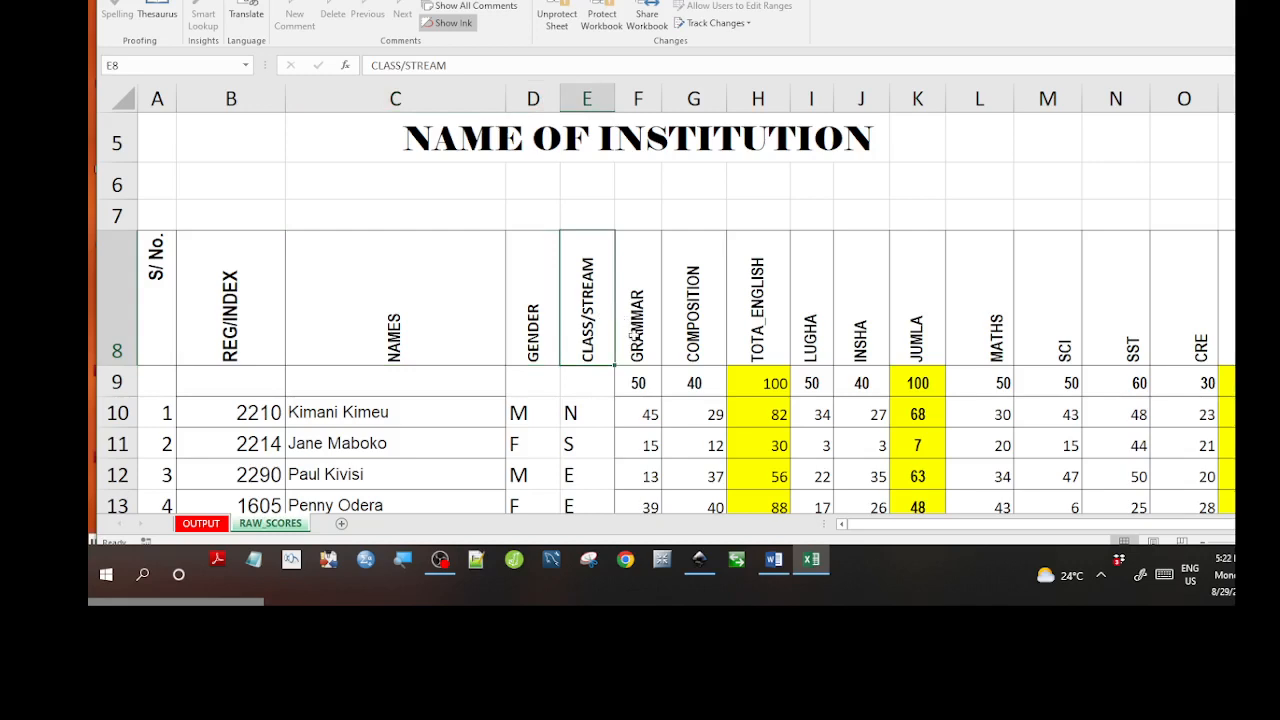
click(632, 336)
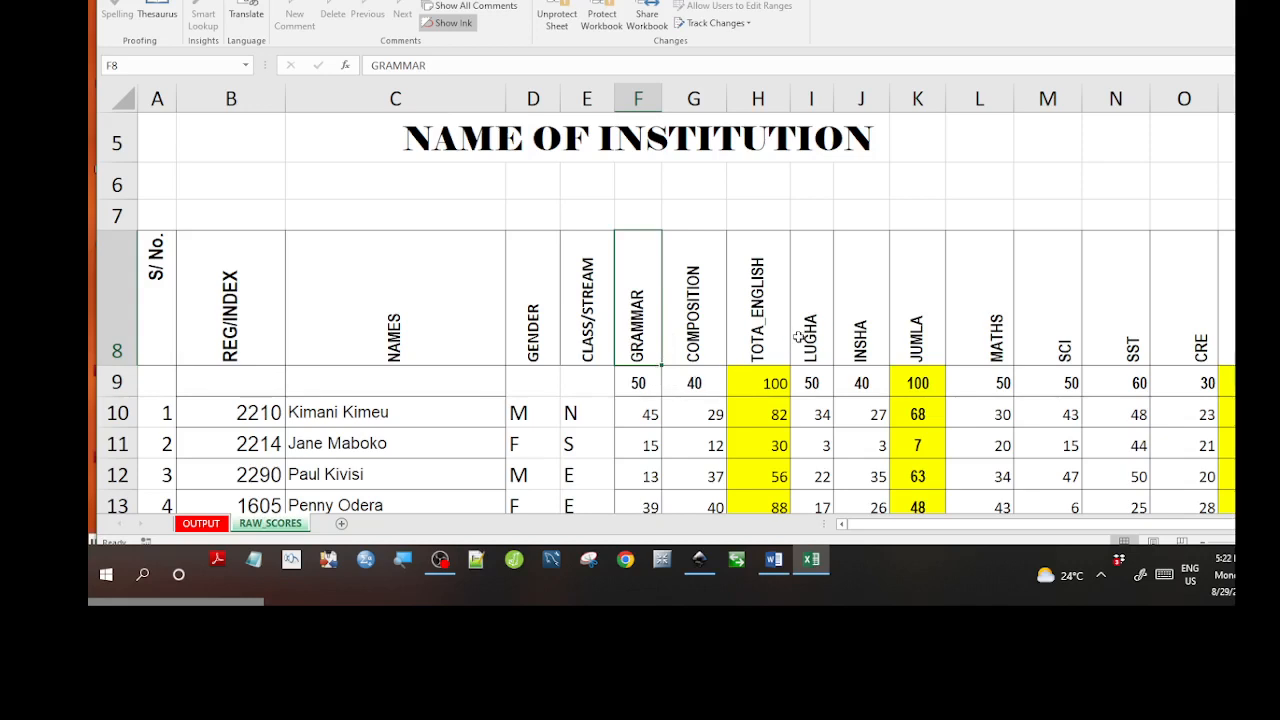
Try editing the English total formula in H9, then dismiss the protected-sheet warning.
click(778, 374)
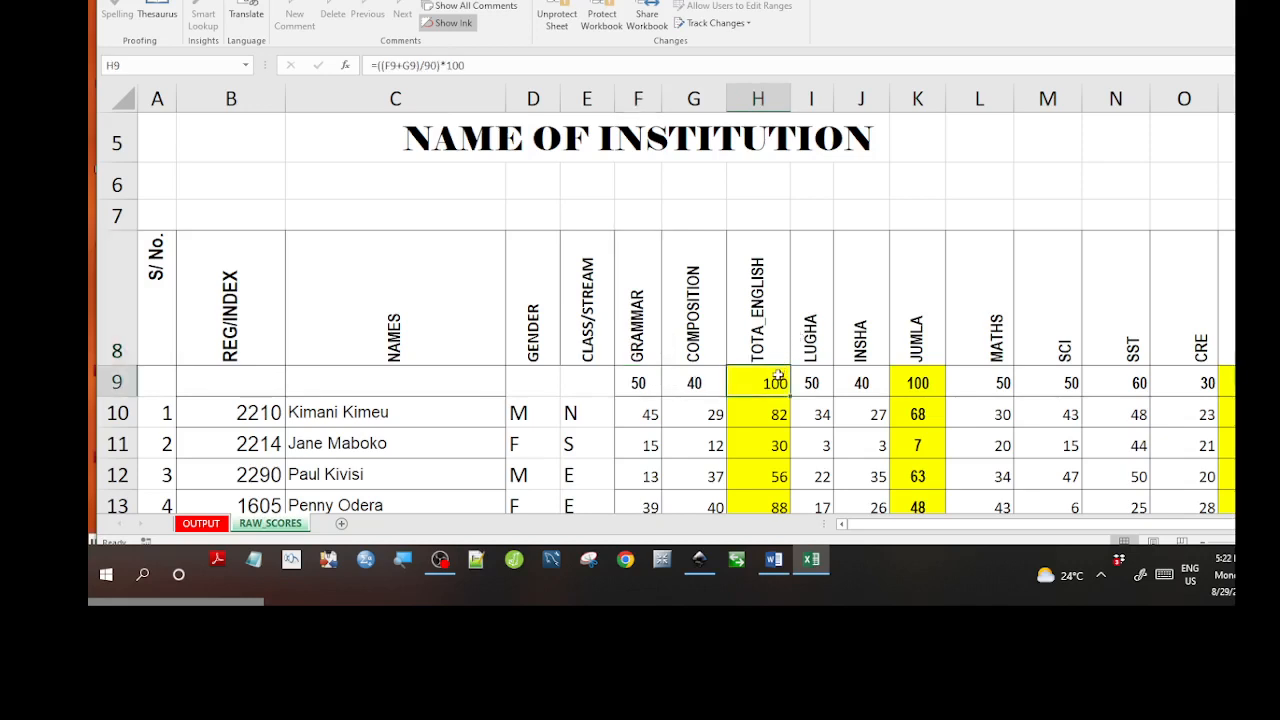
click(470, 66)
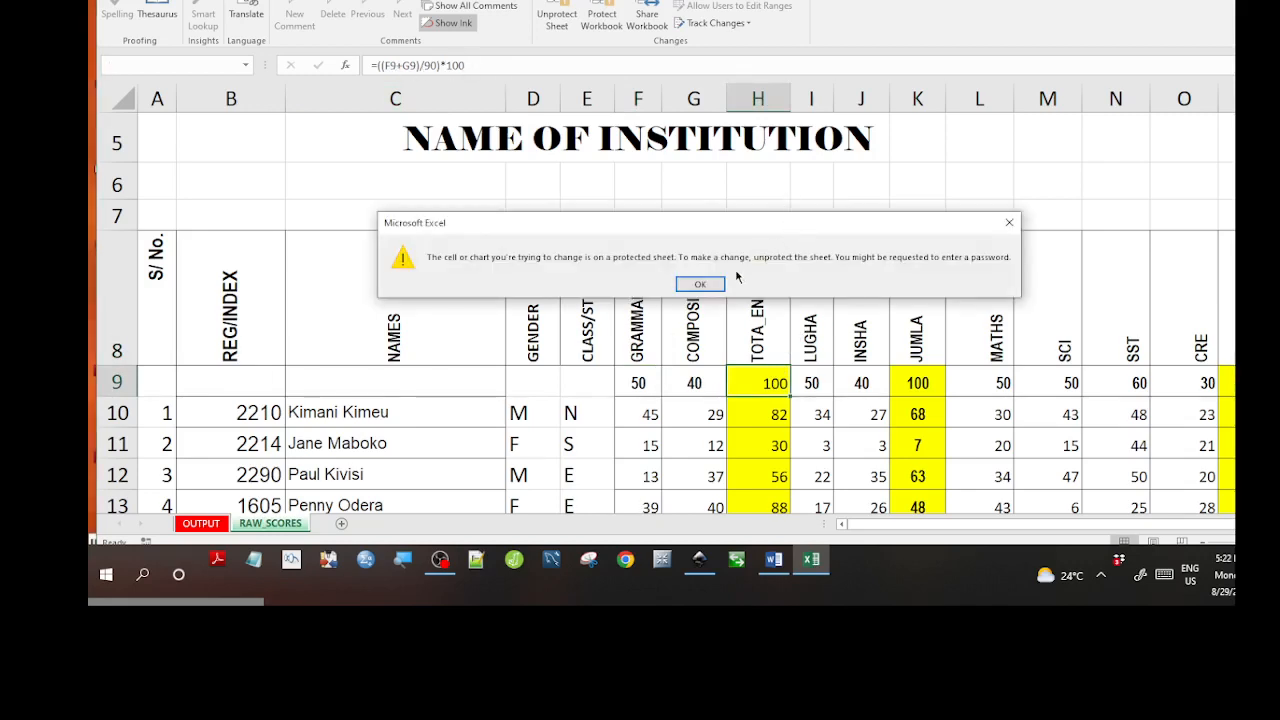
click(708, 284)
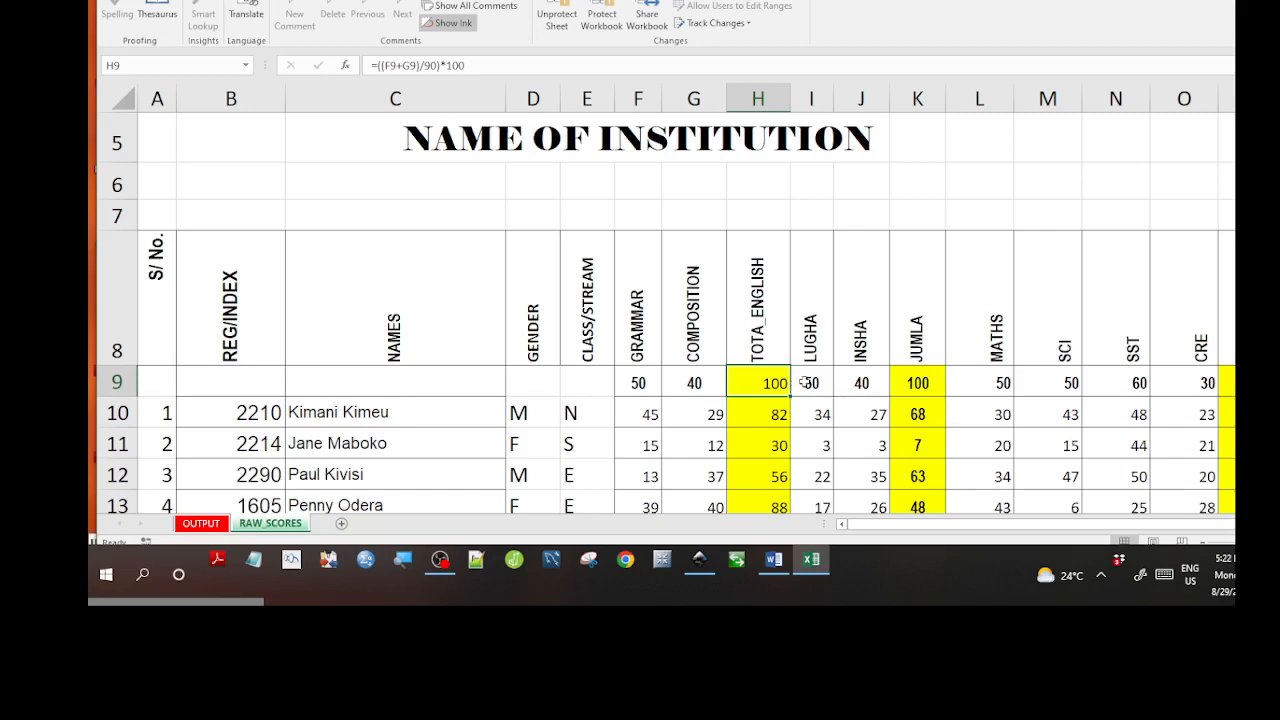
Check the LUGHA, INSHA, MATHS, SCI and SST maximum marks and the TOTAL (SST_CRE) formula.
click(805, 382)
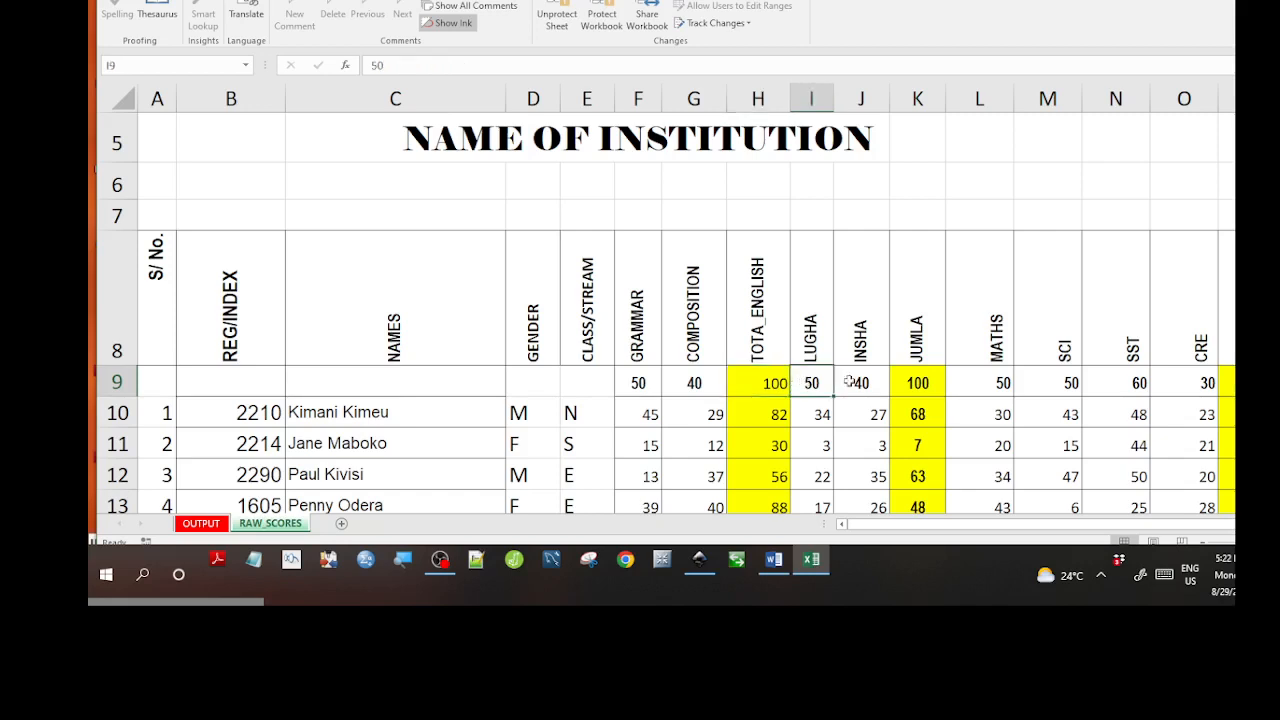
click(851, 381)
click(993, 391)
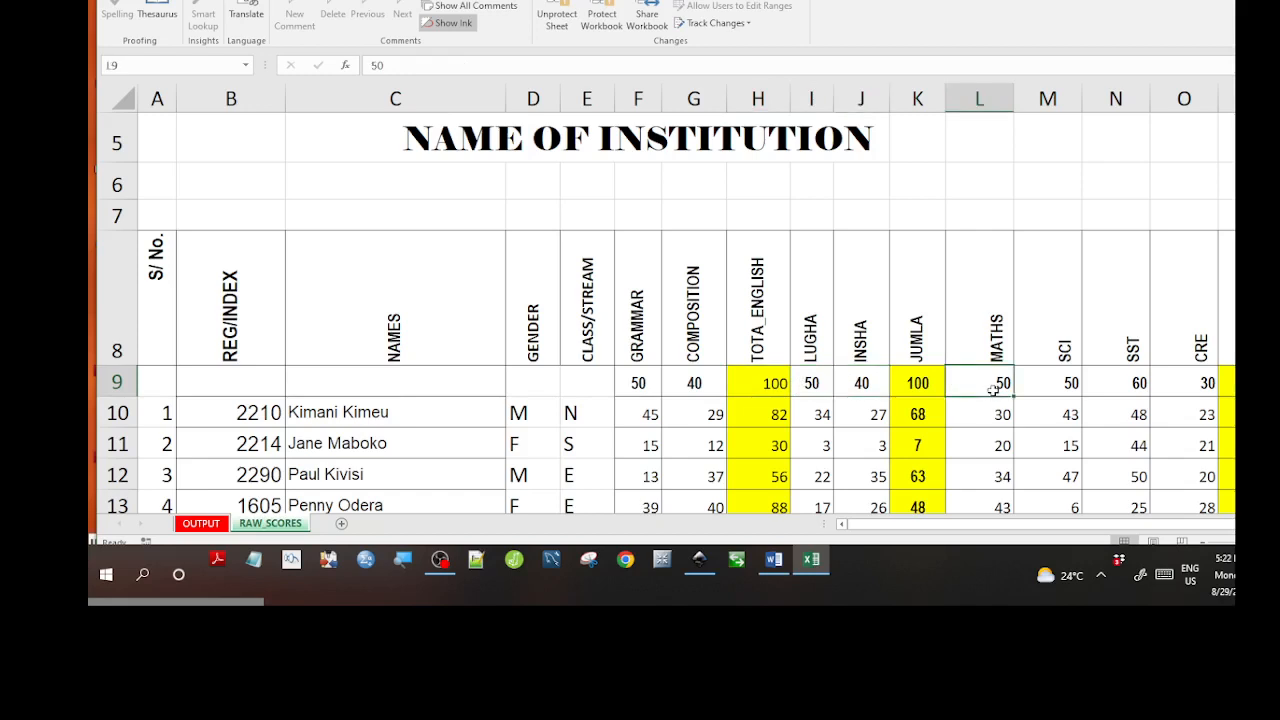
click(1022, 377)
click(1120, 378)
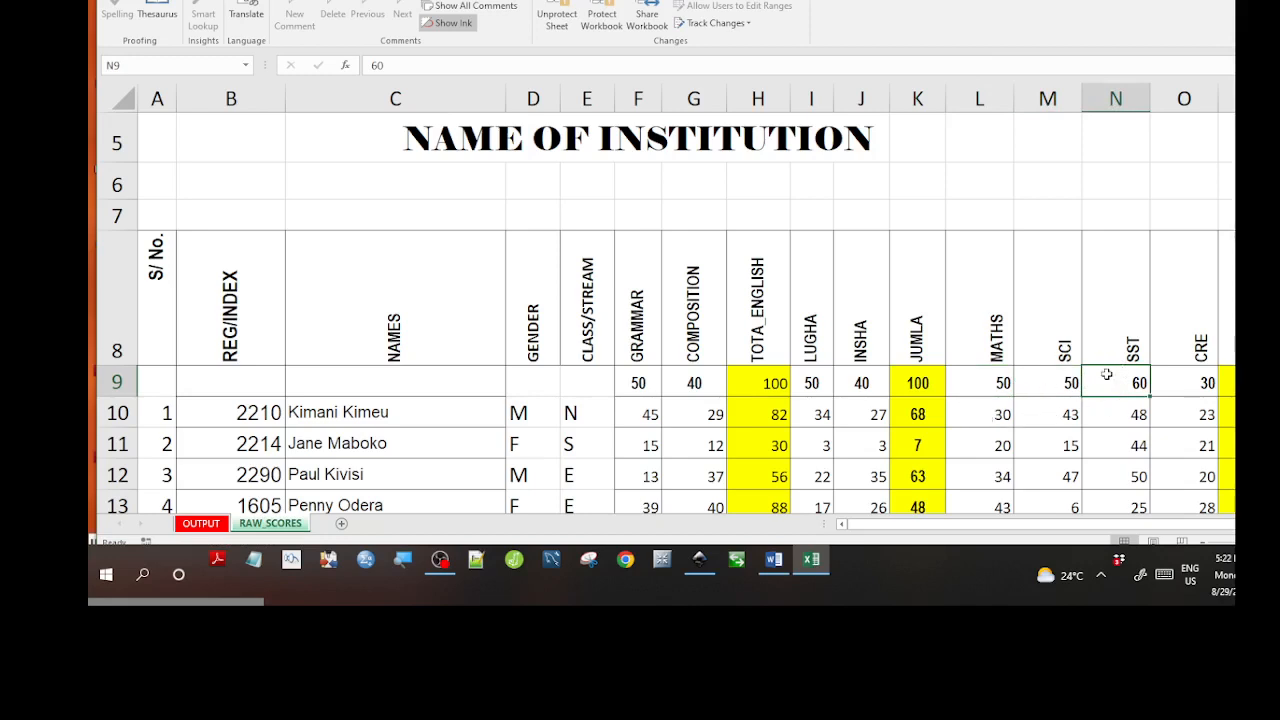
key(Right)
key(Right)
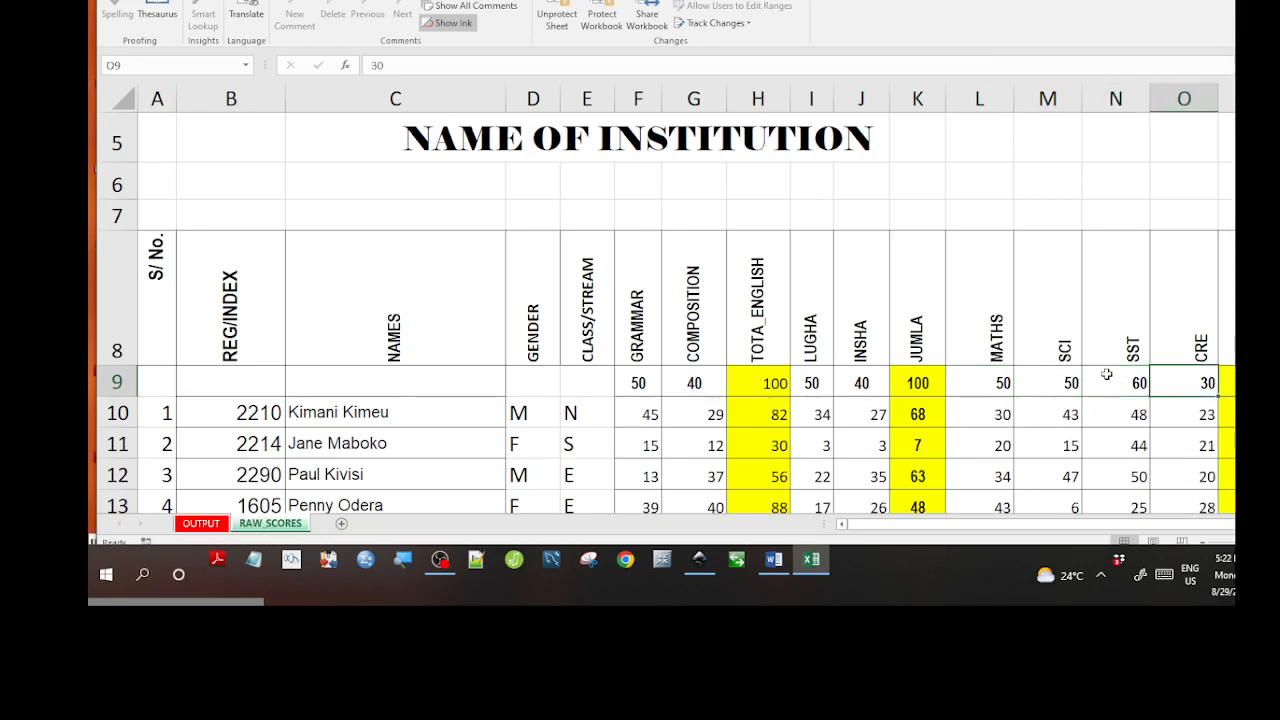
key(Right)
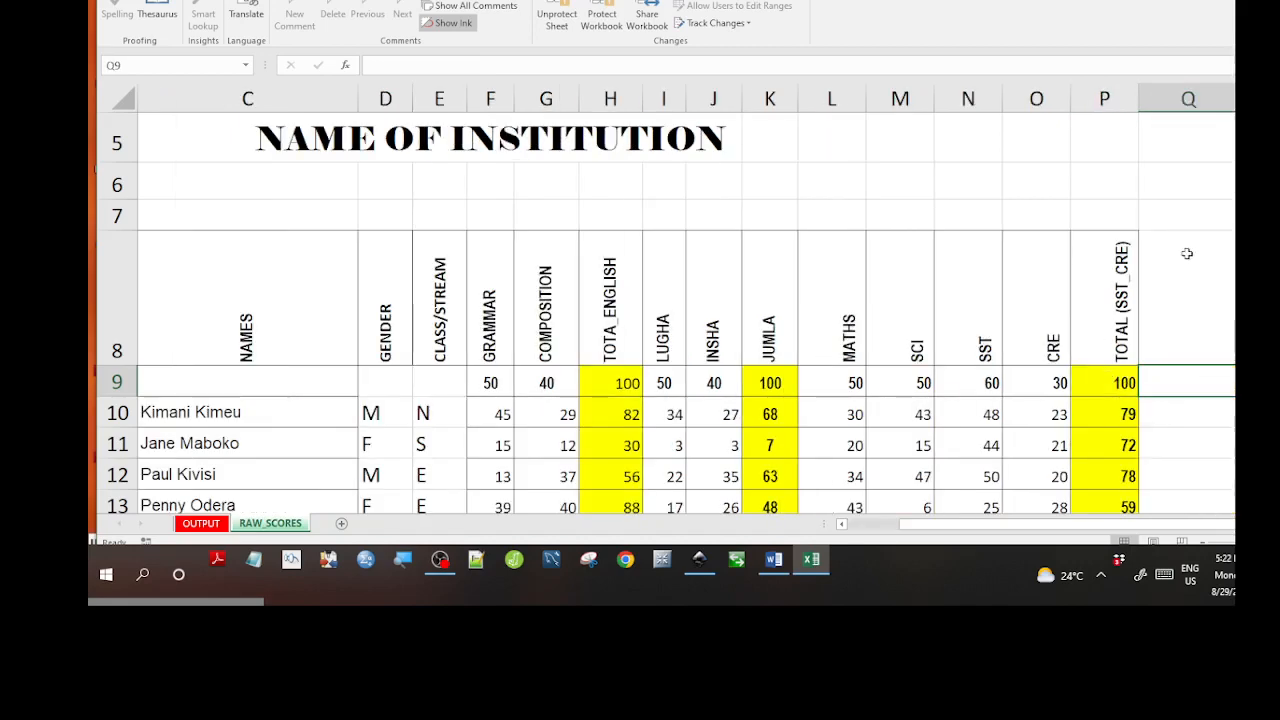
Scroll to the empty name cells below the listed students.
scroll(668, 349, down, 3)
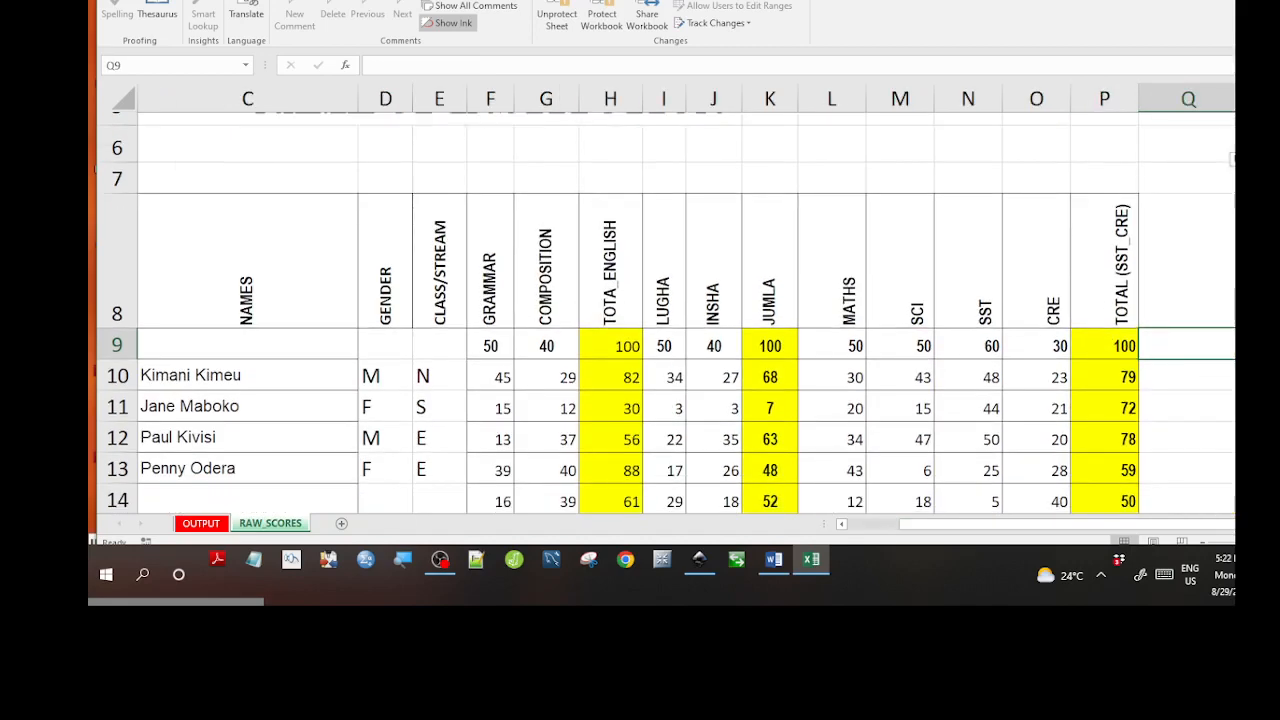
click(355, 357)
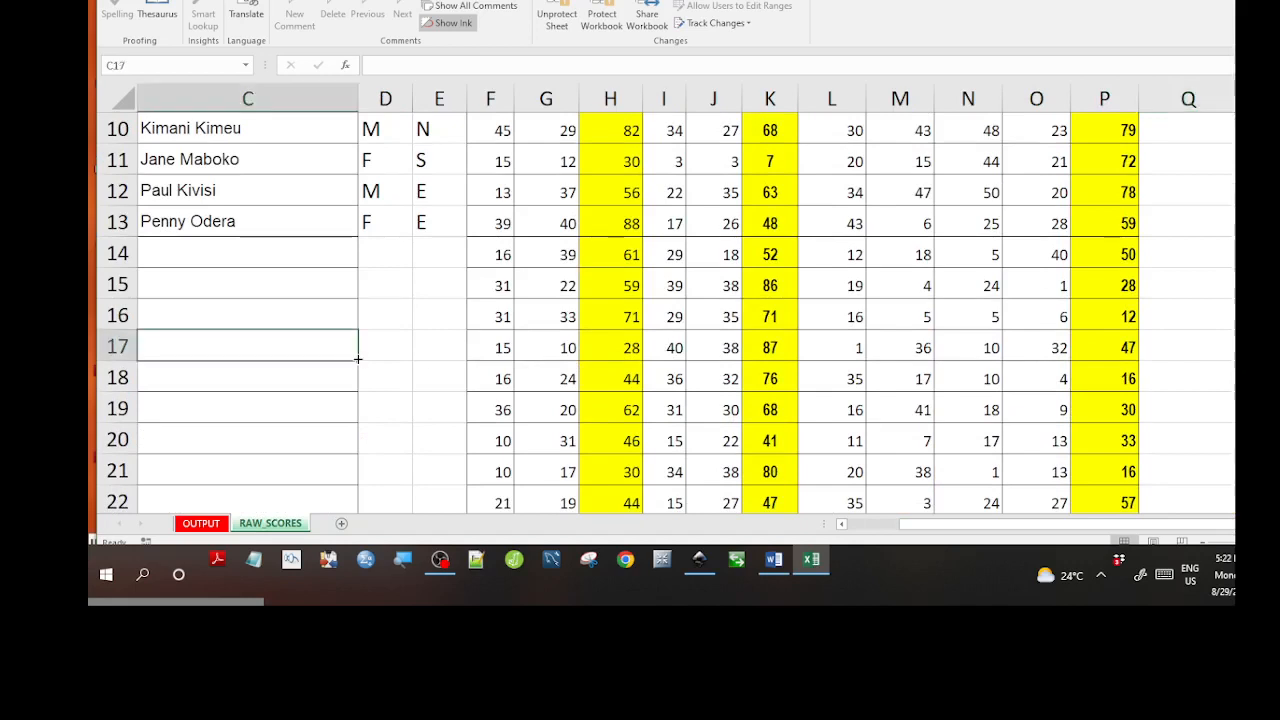
click(355, 314)
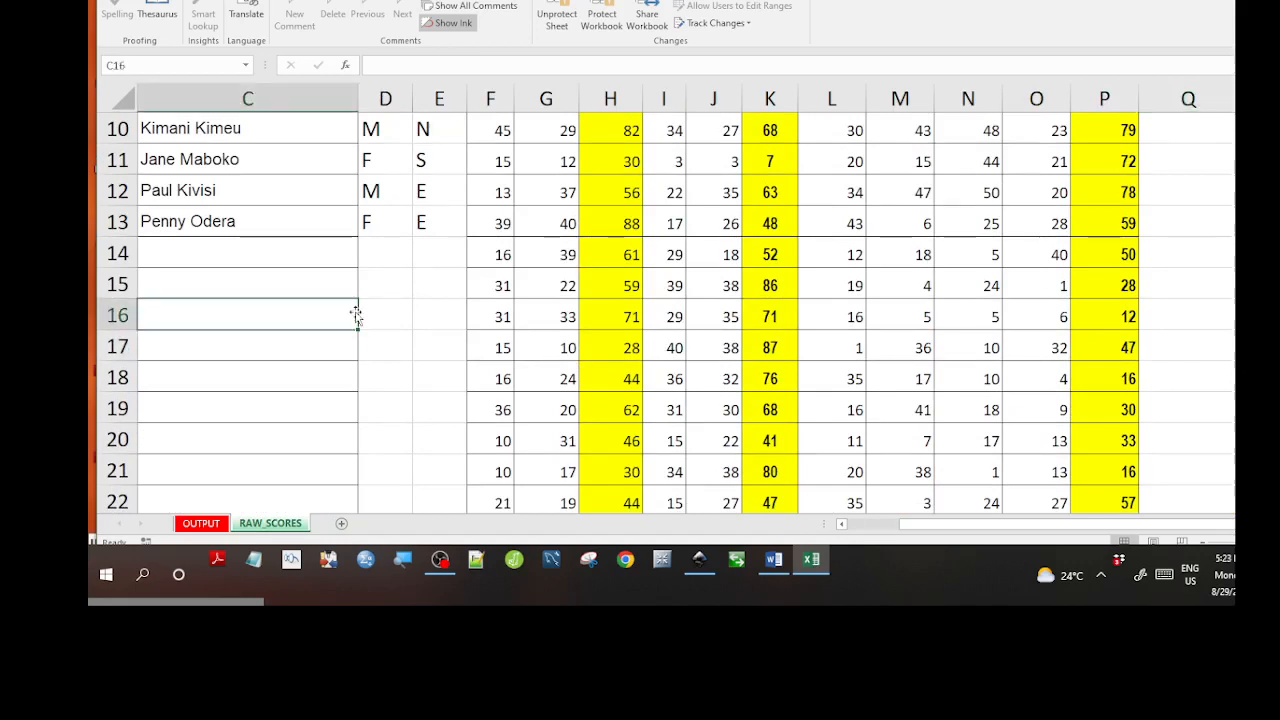
key(Up)
key(Up)
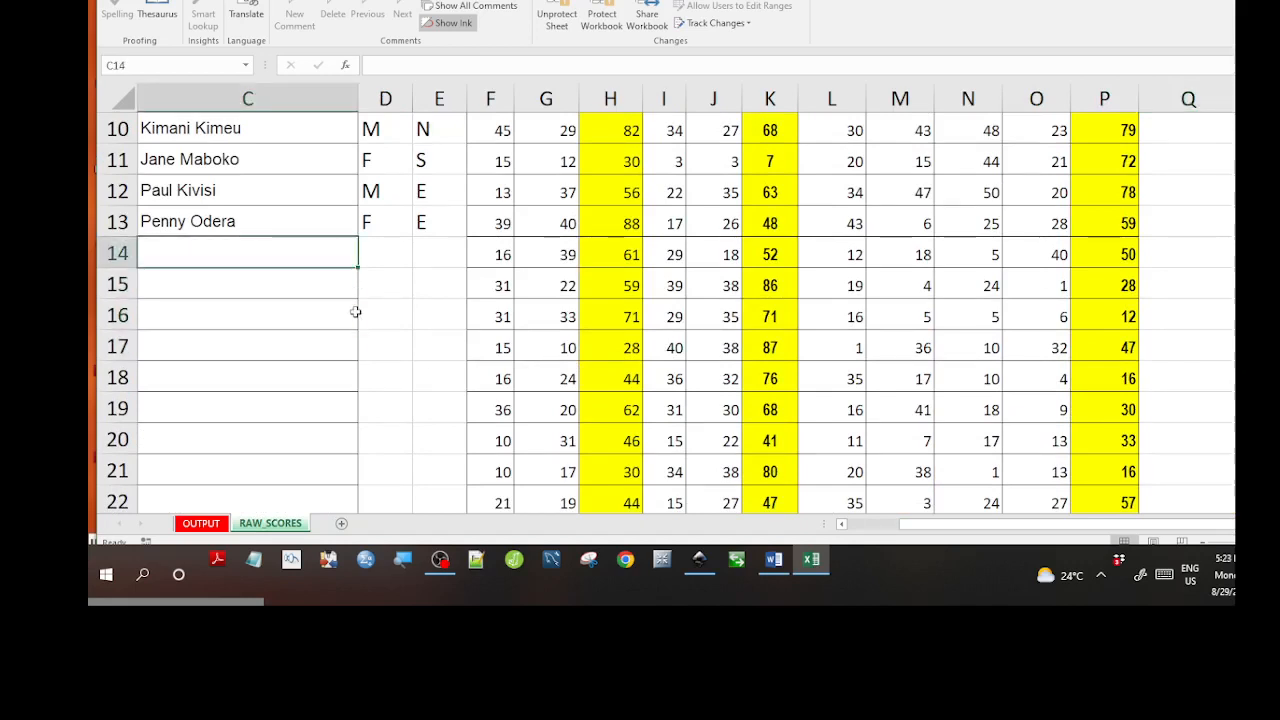
scroll(355, 312, up, 3)
scroll(355, 312, down, 3)
scroll(438, 368, up, 3)
scroll(438, 368, down, 3)
Clear the fourth student's name from C13 and their gender and class from D13:E13.
click(226, 216)
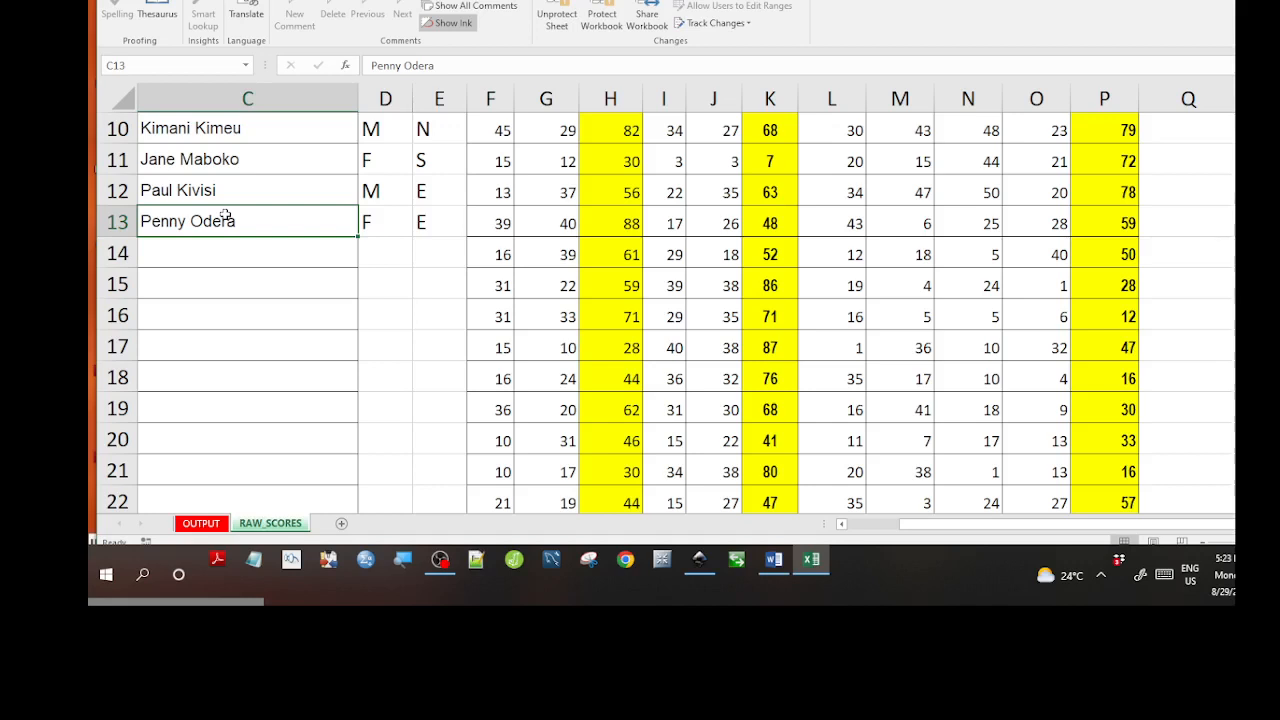
key(Delete)
click(235, 264)
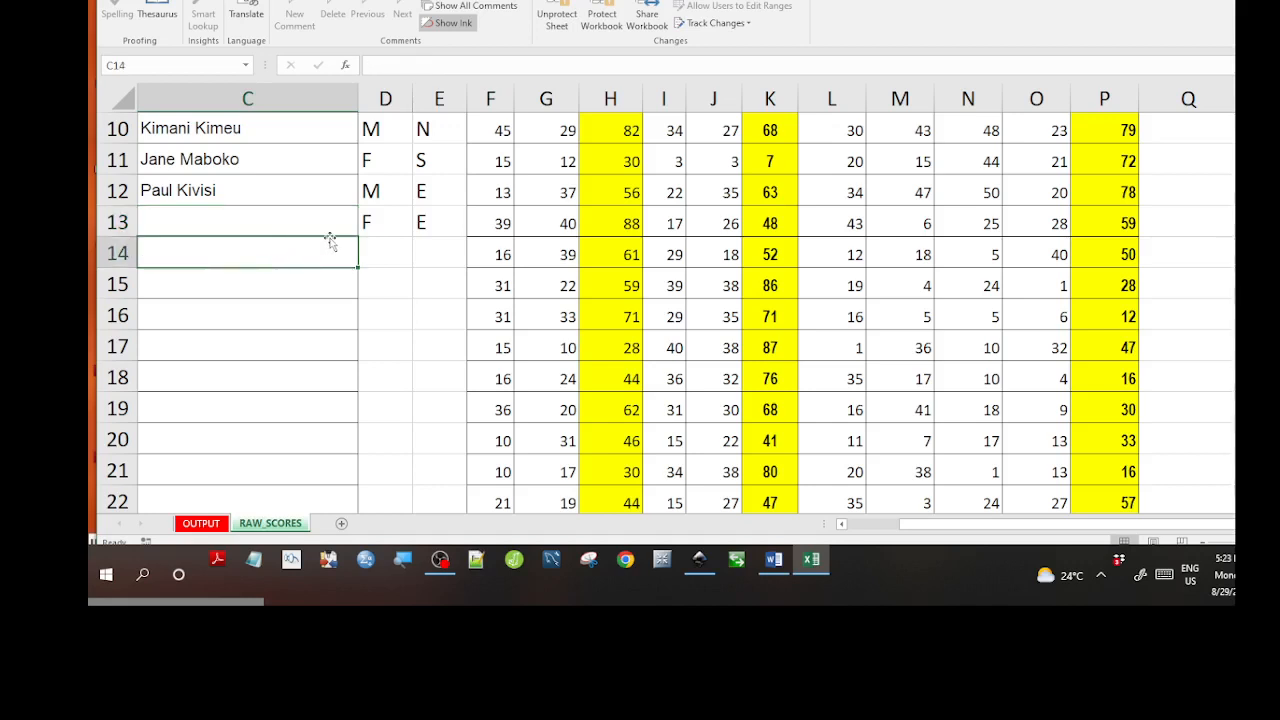
drag(372, 226, 423, 220)
key(Delete)
Confirm the Grammar score remains in F13 and review the cleared name cells.
click(422, 294)
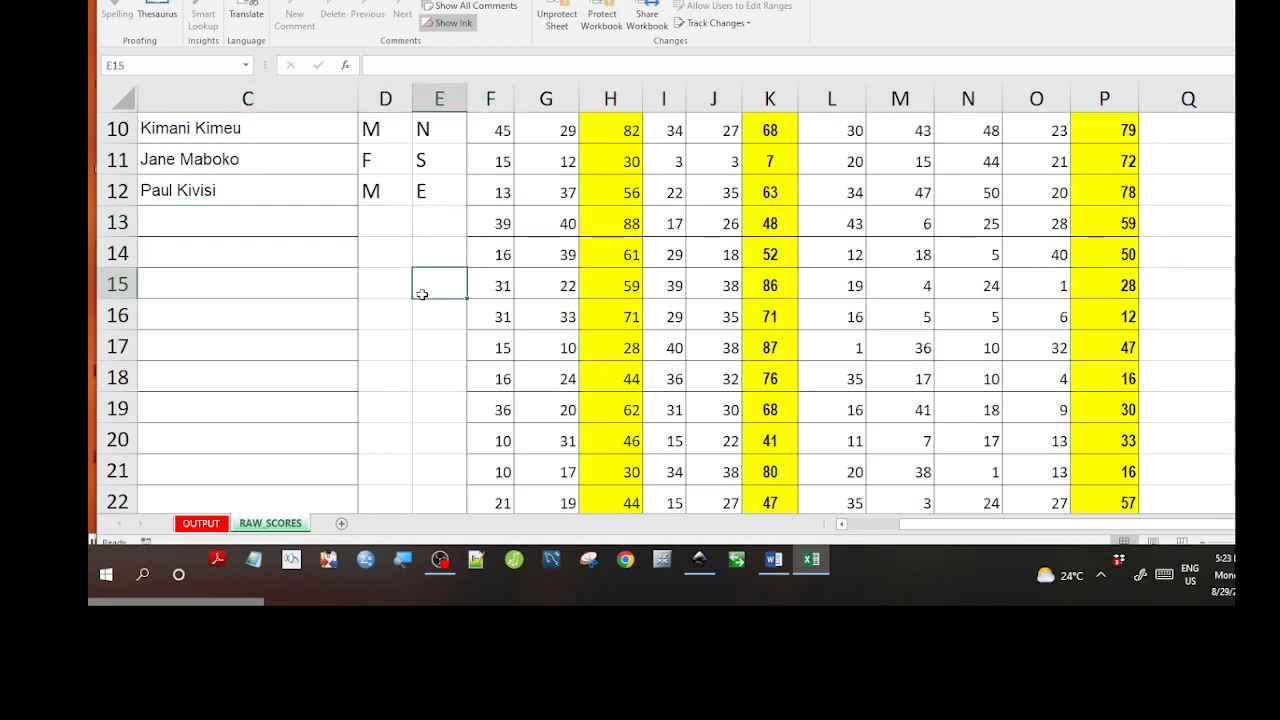
click(487, 234)
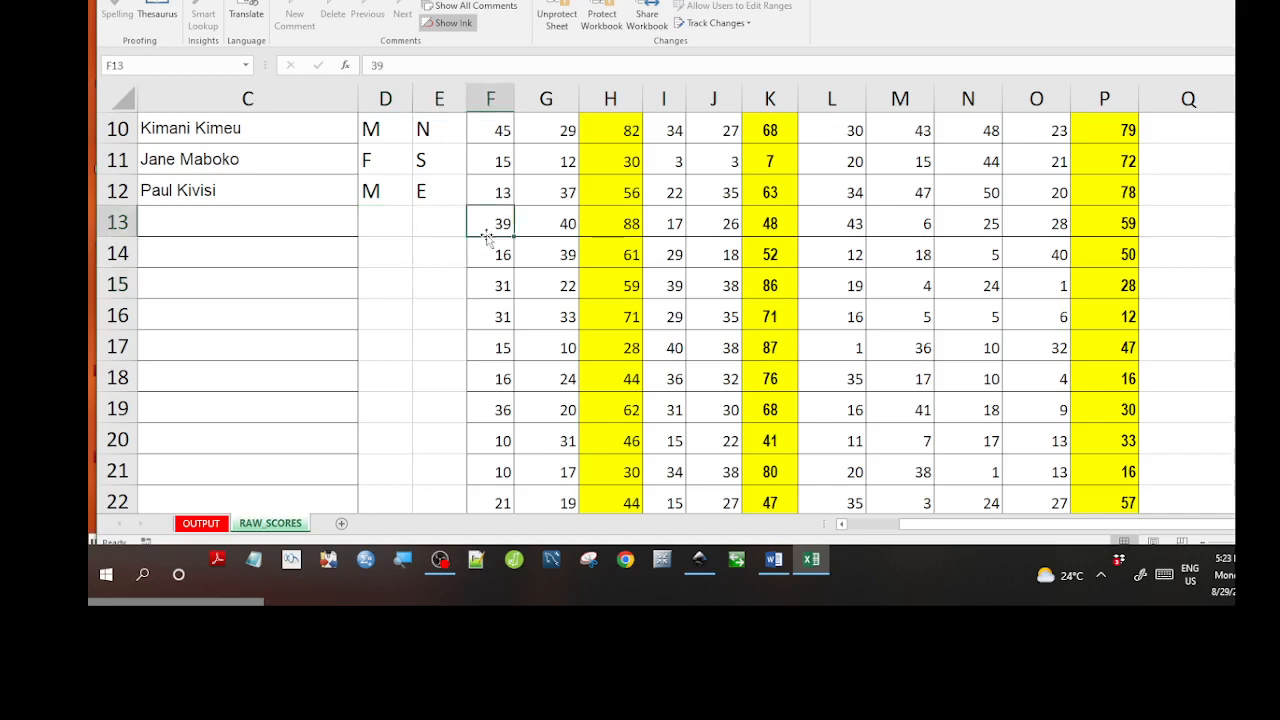
click(341, 279)
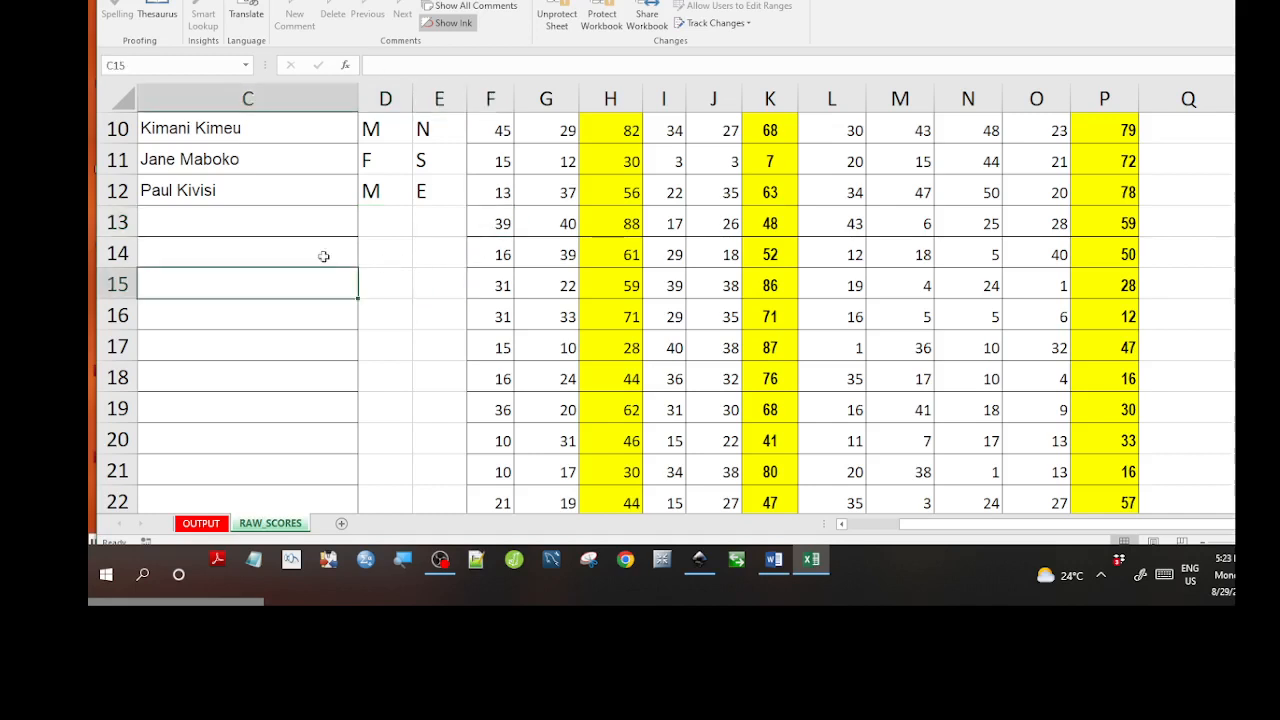
click(312, 244)
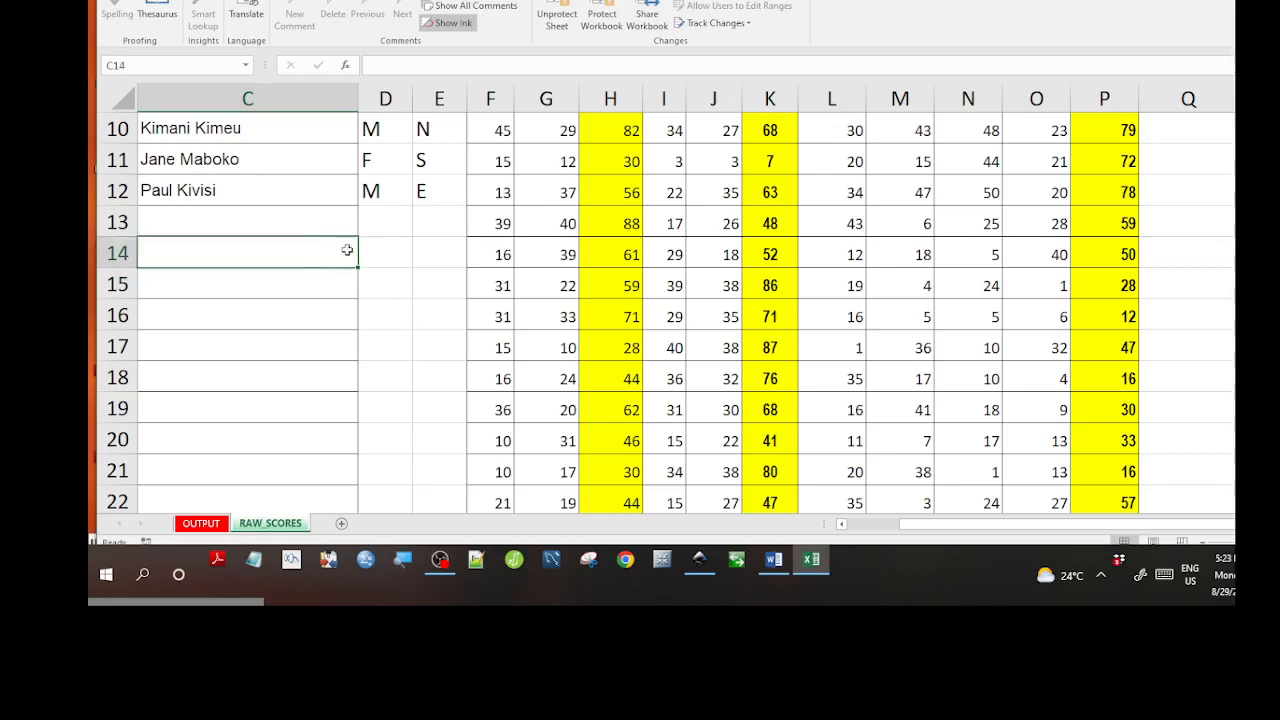
click(300, 285)
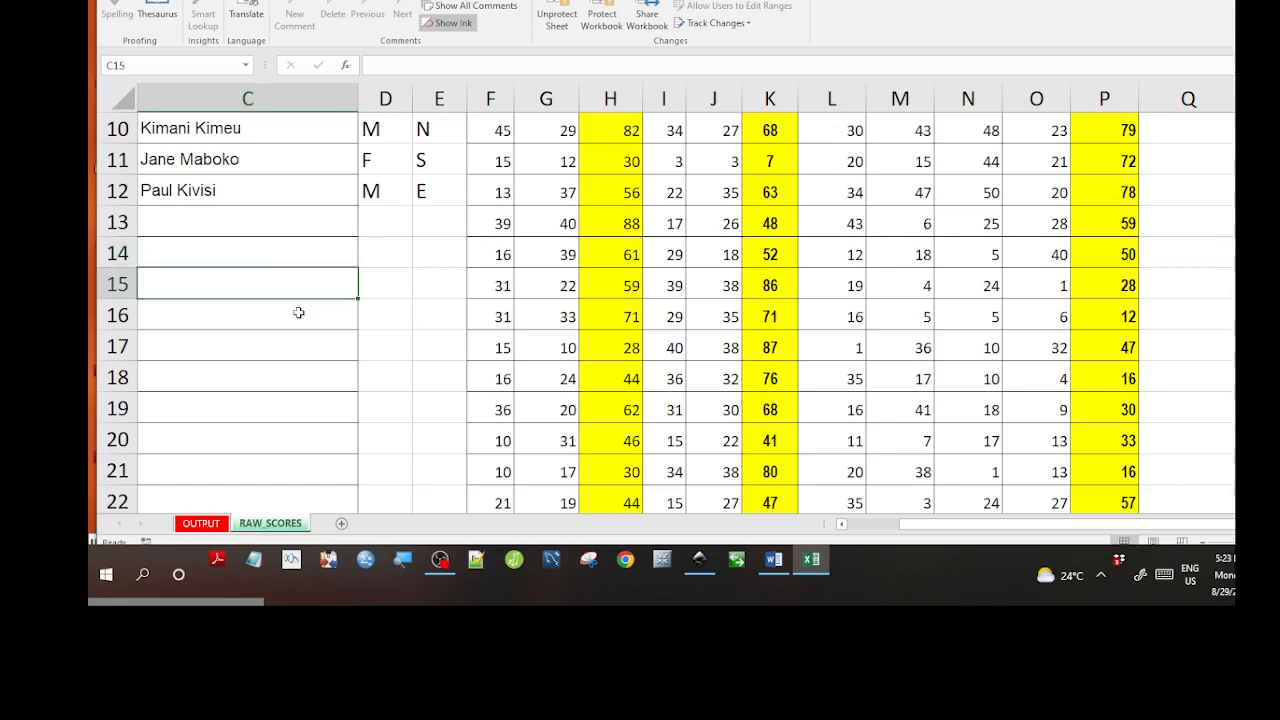
click(298, 313)
click(267, 226)
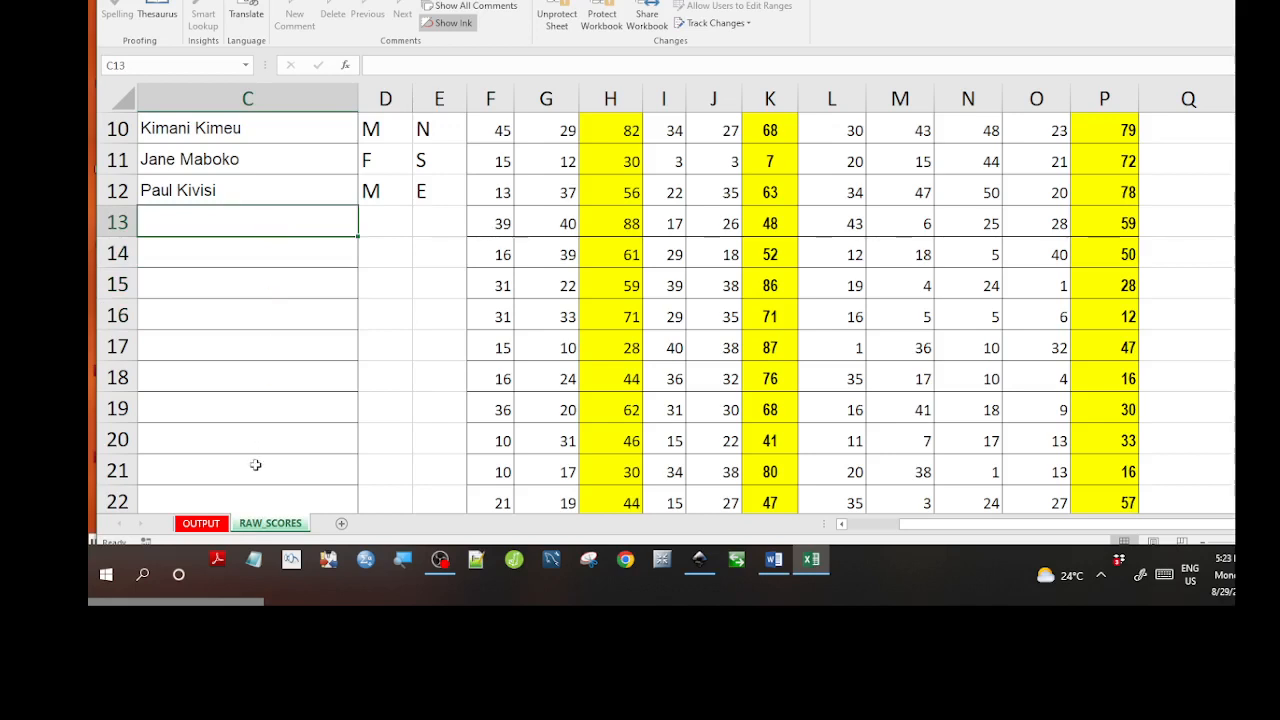
click(212, 526)
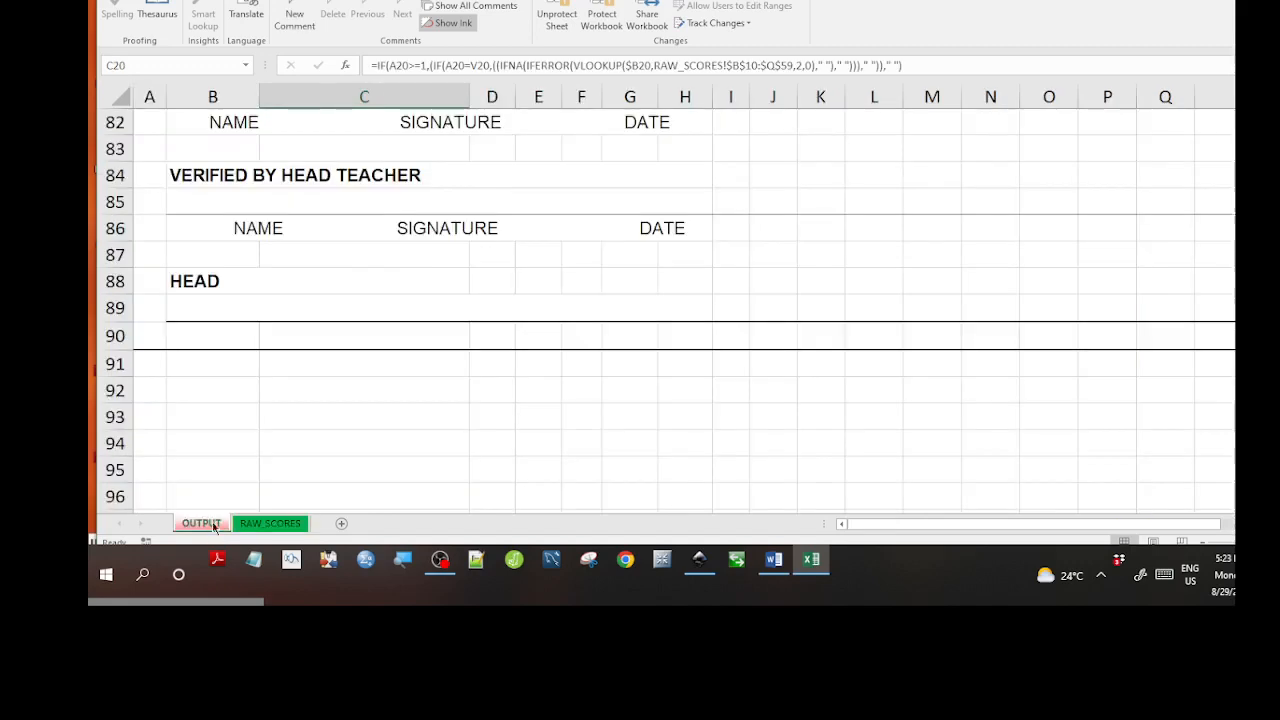
scroll(272, 448, down, 3)
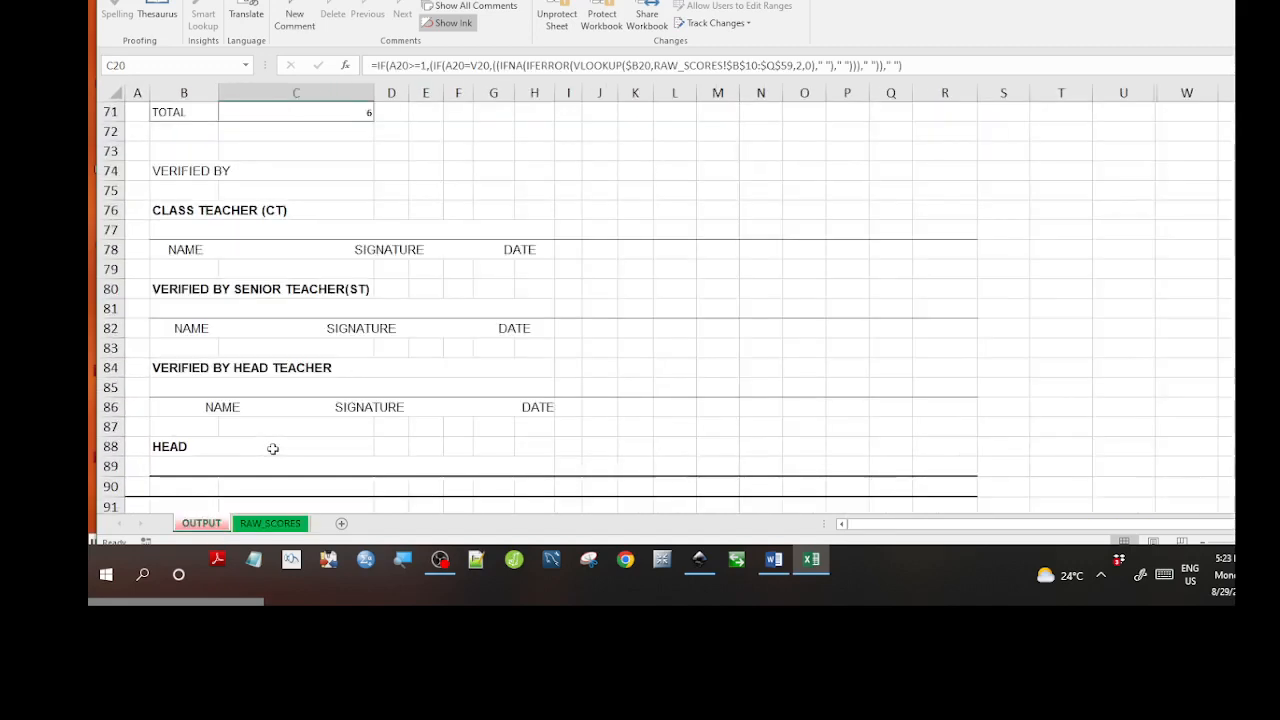
scroll(271, 449, up, 1)
scroll(312, 372, up, 2)
scroll(314, 371, down, 6)
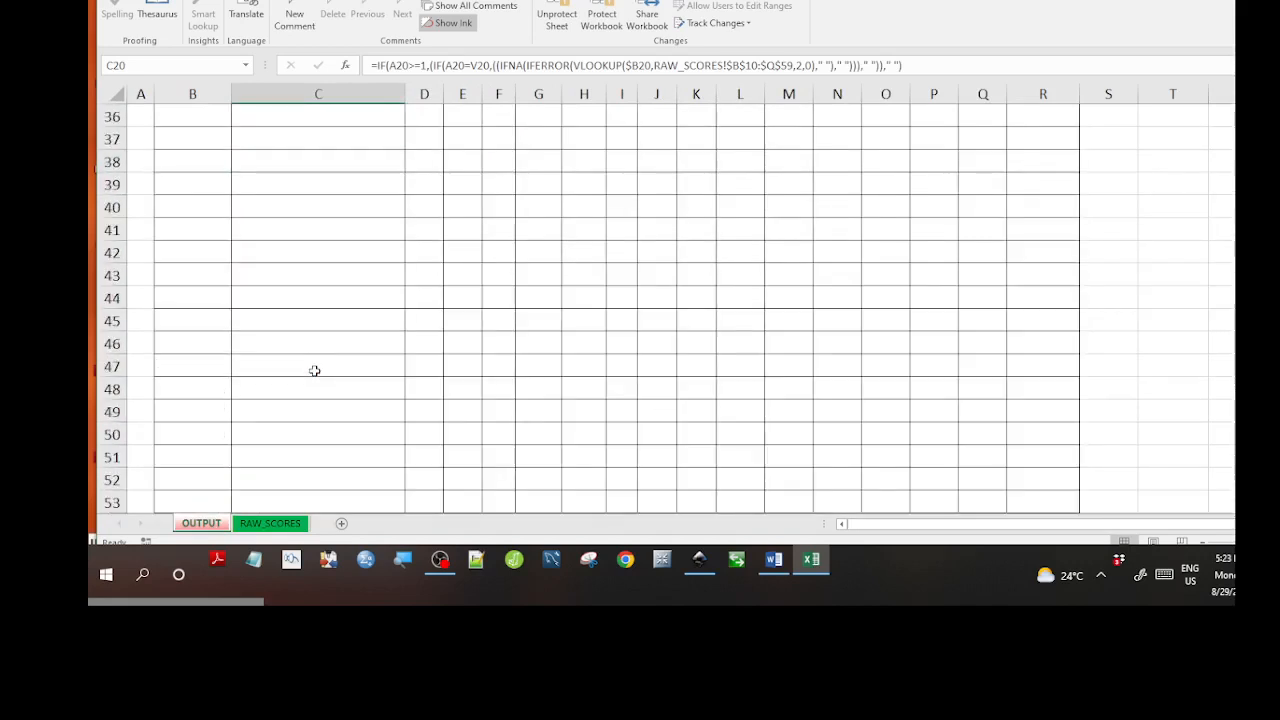
scroll(314, 371, up, 12)
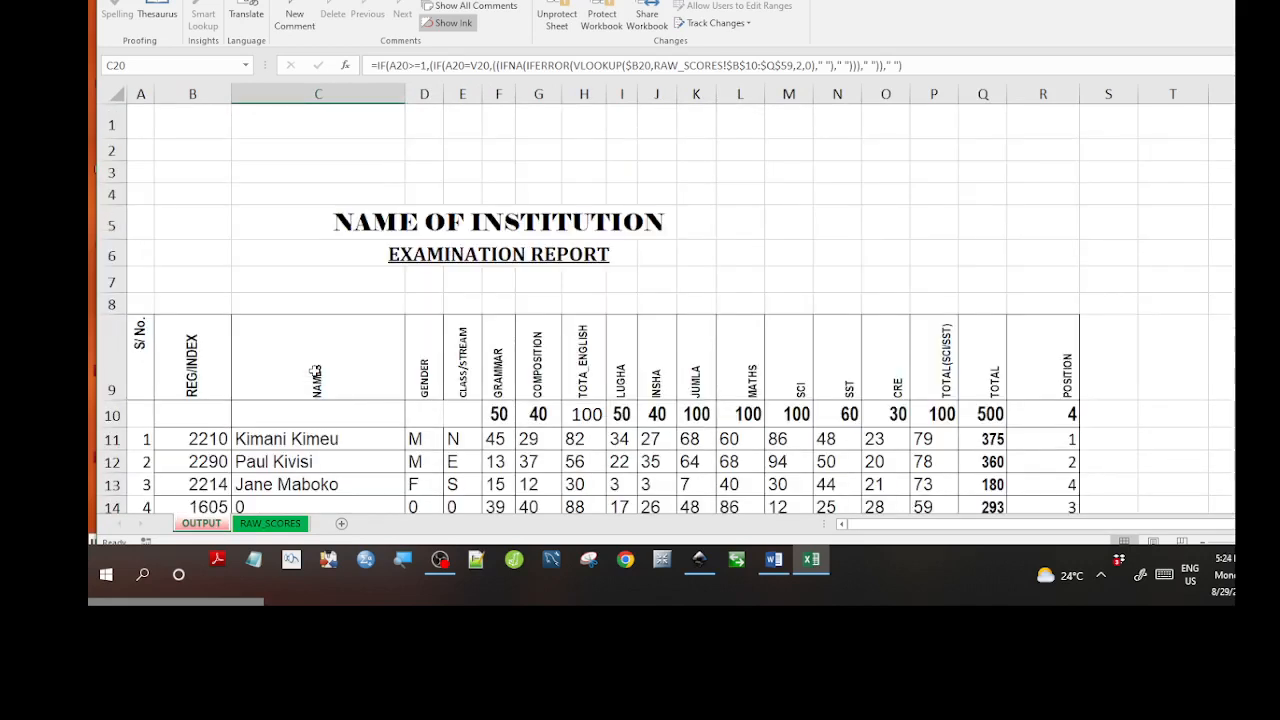
click(316, 372)
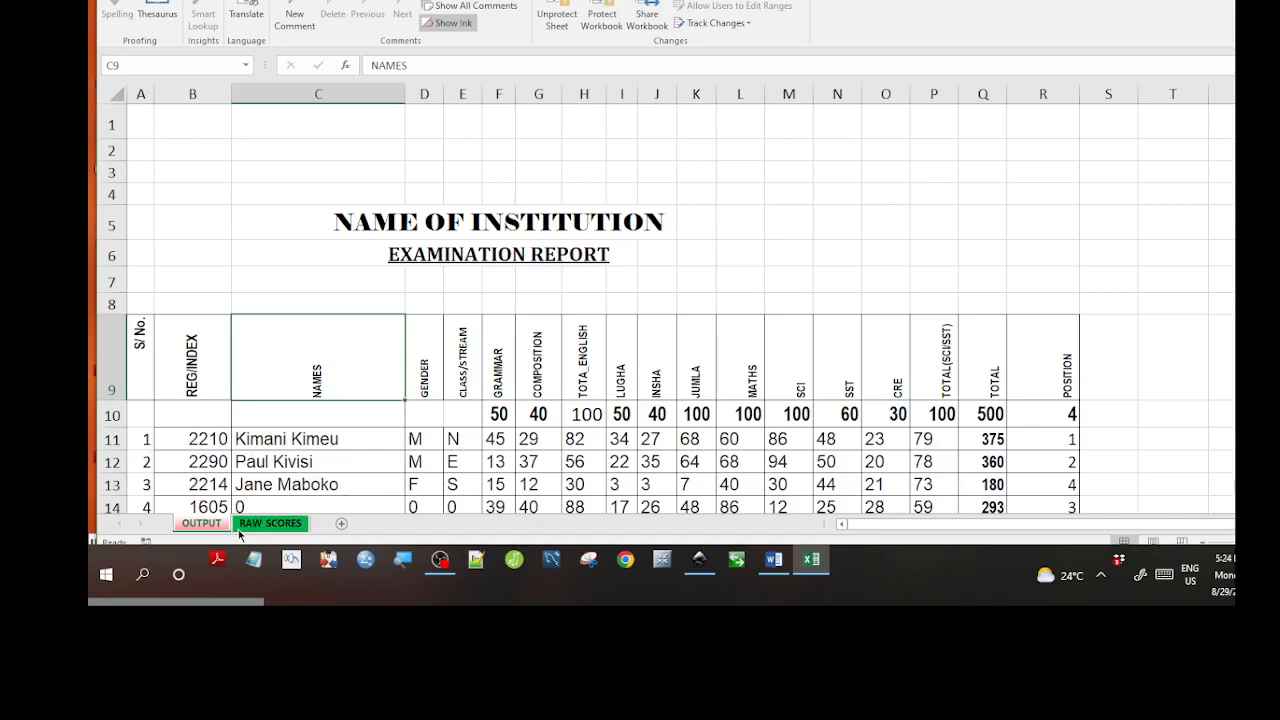
click(540, 453)
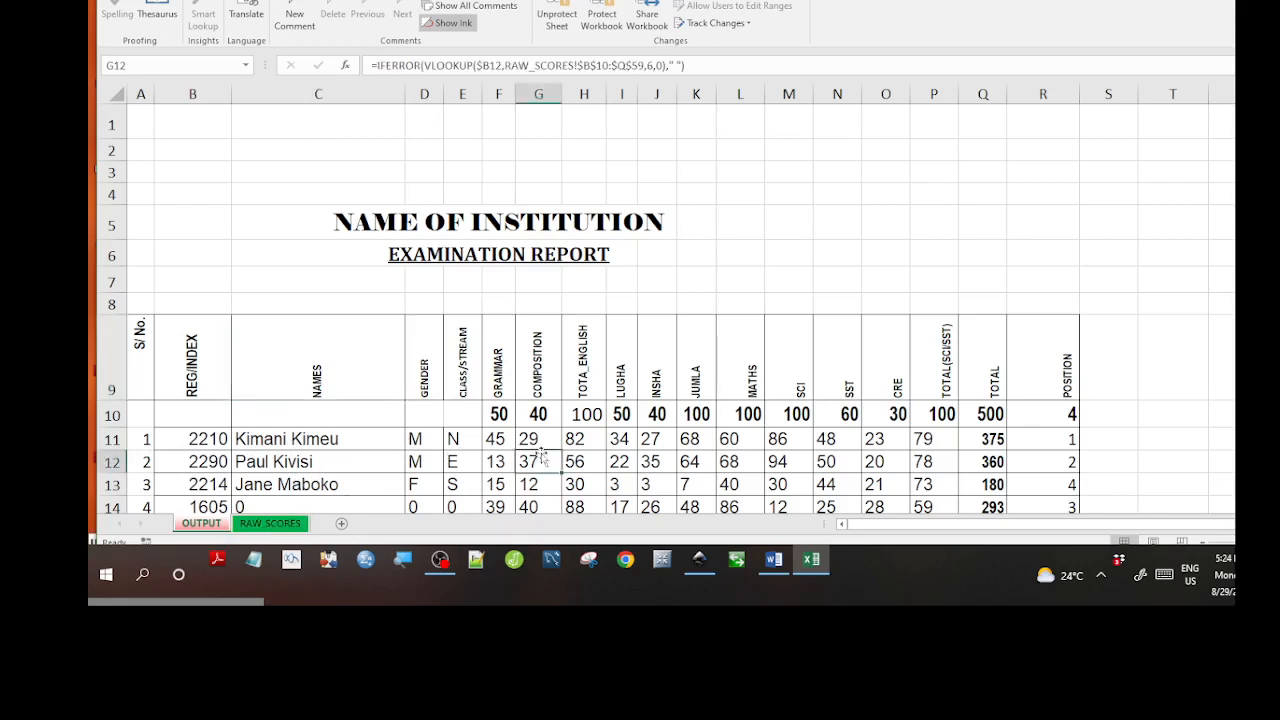
click(640, 464)
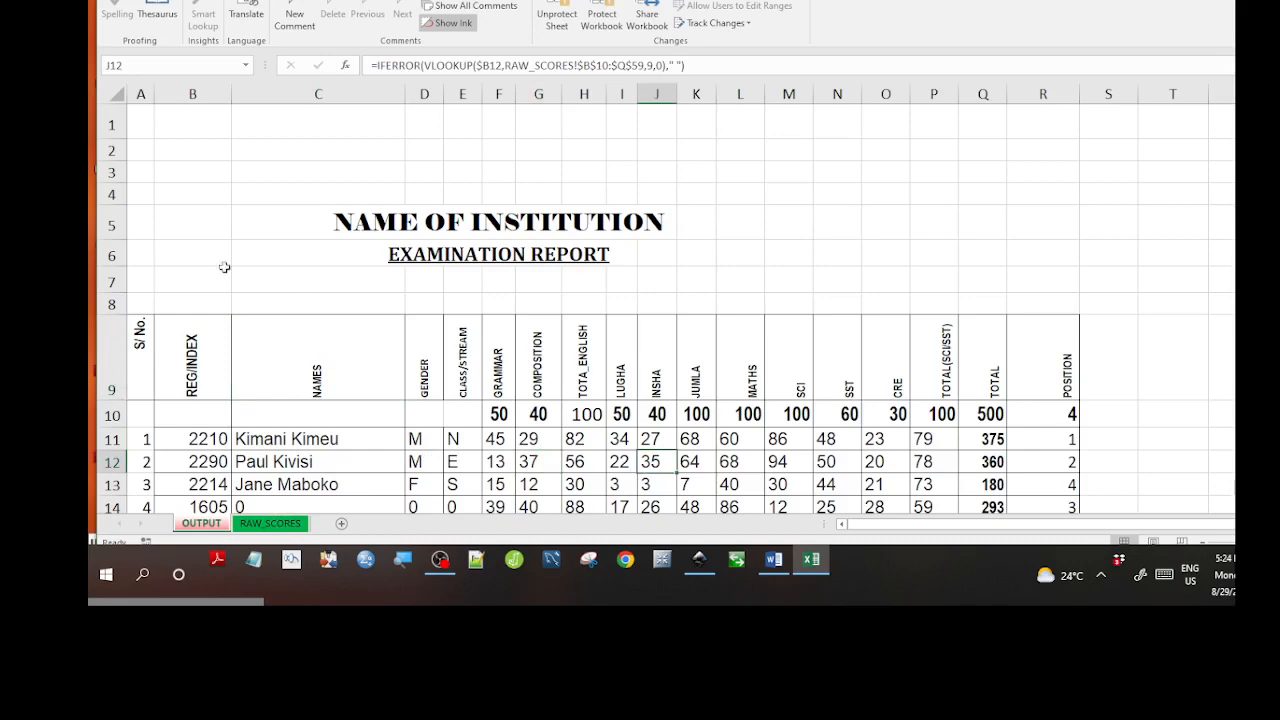
mouse_move(172, 243)
mouse_down()
mouse_move(580, 270)
mouse_move(741, 425)
mouse_move(760, 520)
mouse_move(794, 531)
mouse_move(915, 423)
mouse_up()
scroll(824, 439, up, 10)
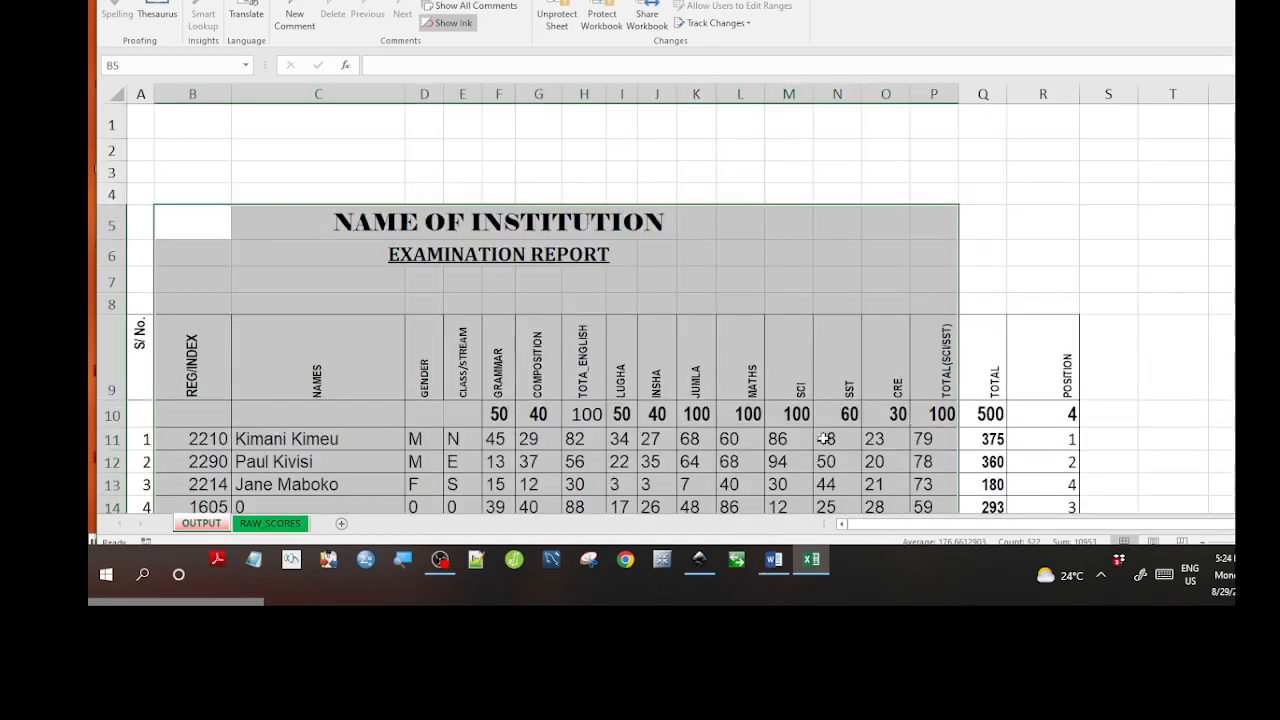
click(824, 439)
click(787, 417)
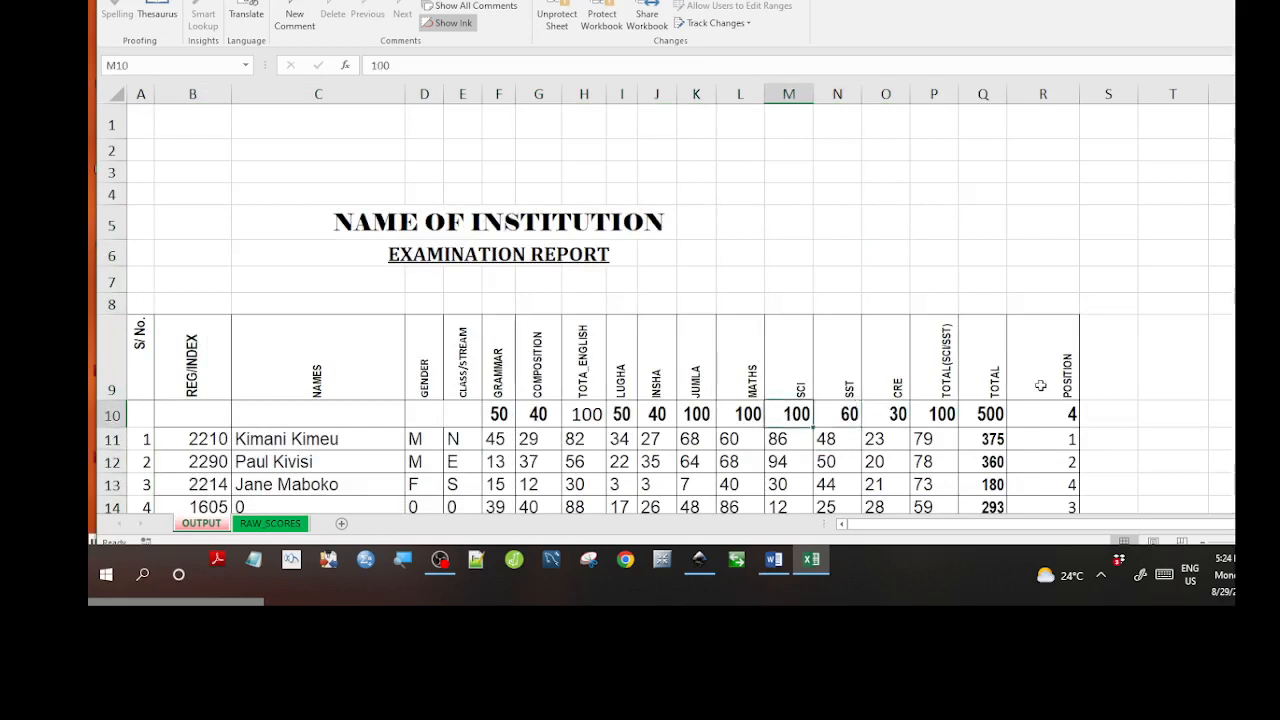
scroll(665, 313, down, 3)
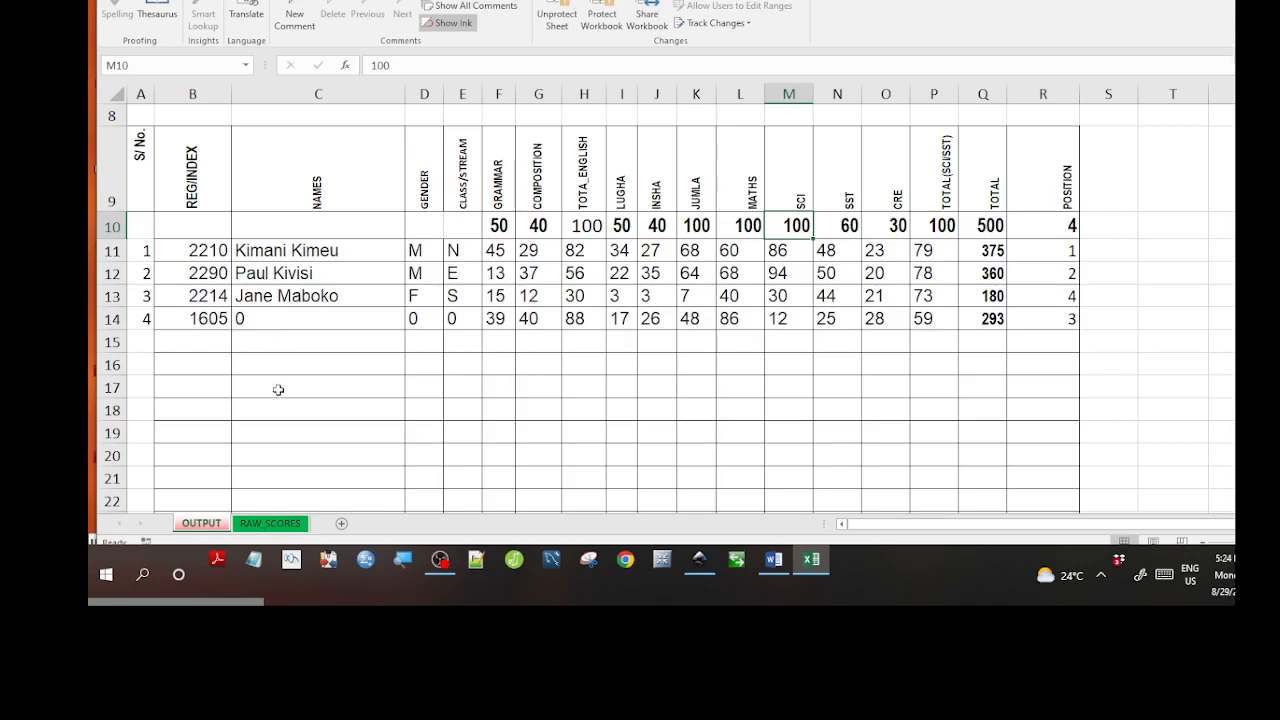
click(268, 523)
Delete registration number 1605 from B13 on RAW_SCORES and view the OUTPUT ranking.
click(307, 380)
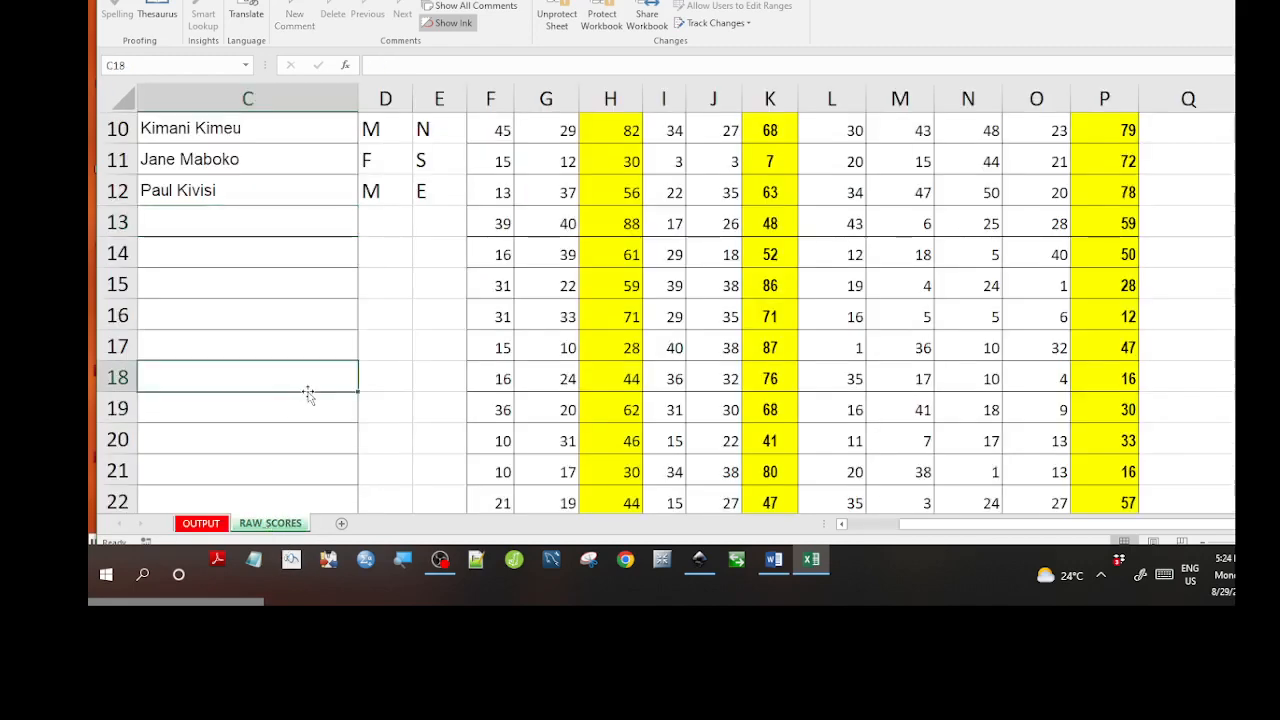
click(353, 314)
click(407, 256)
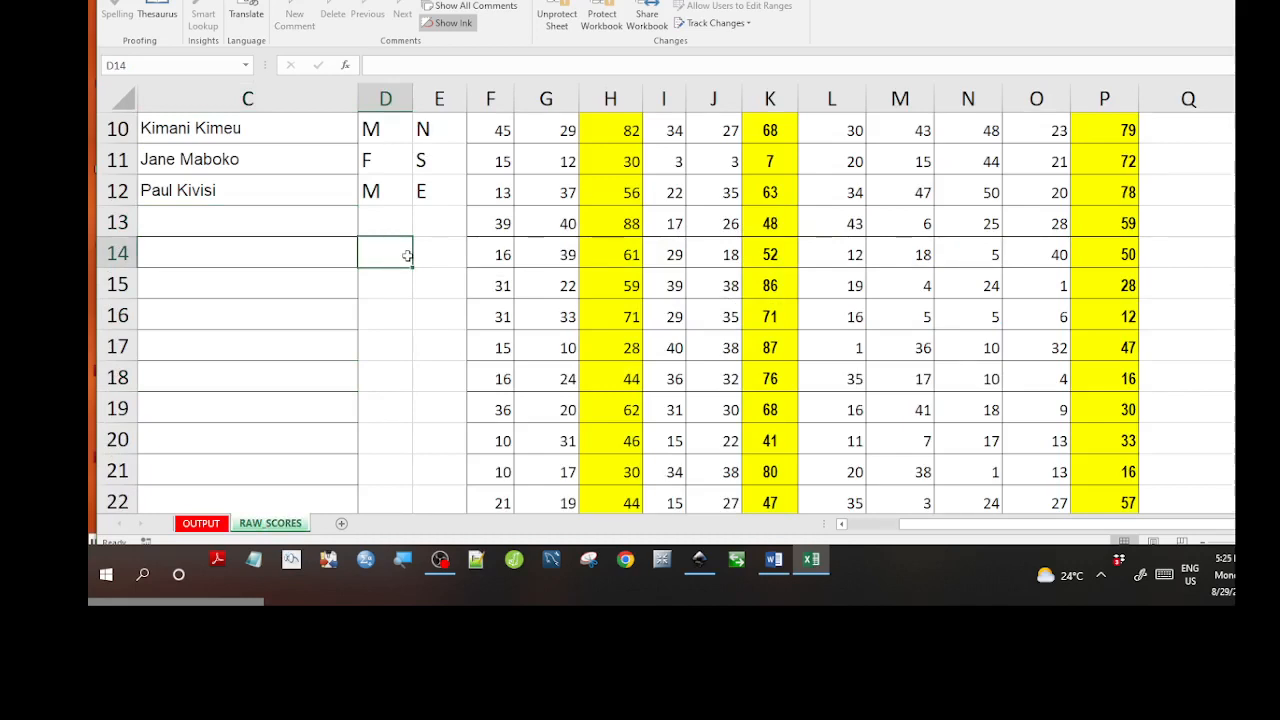
key(Left)
key(Left)
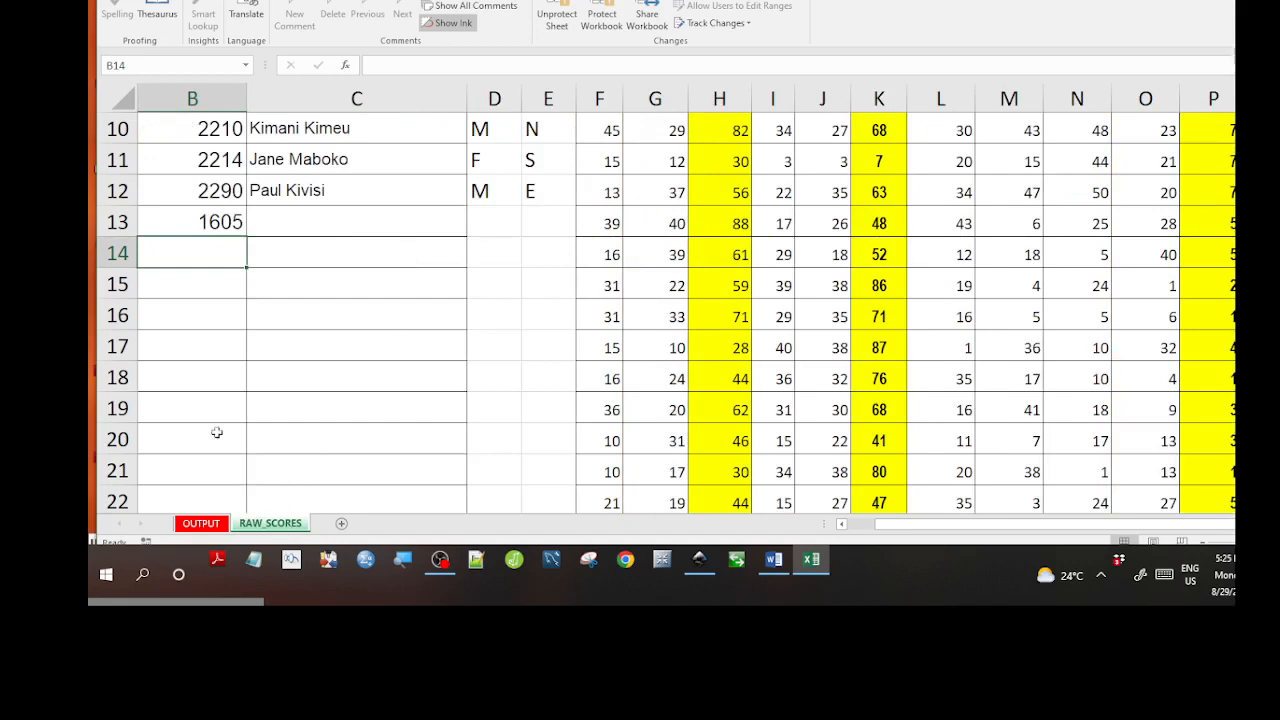
click(214, 226)
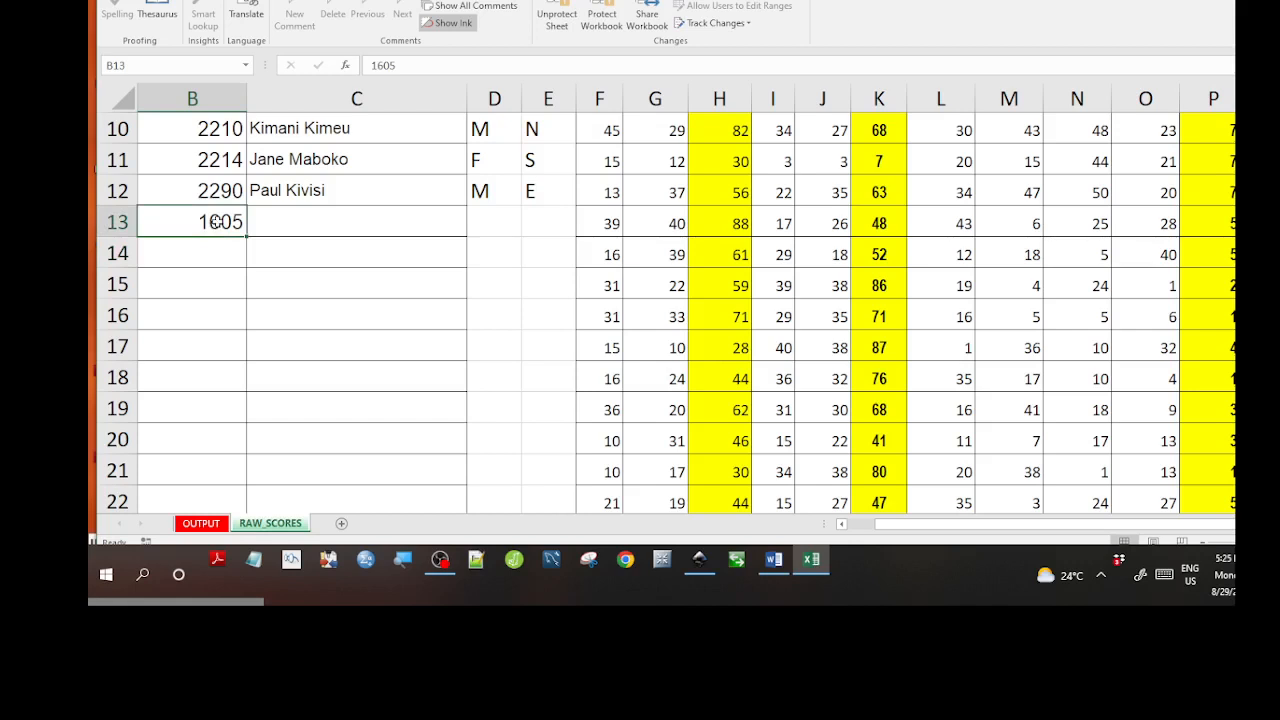
key(Left)
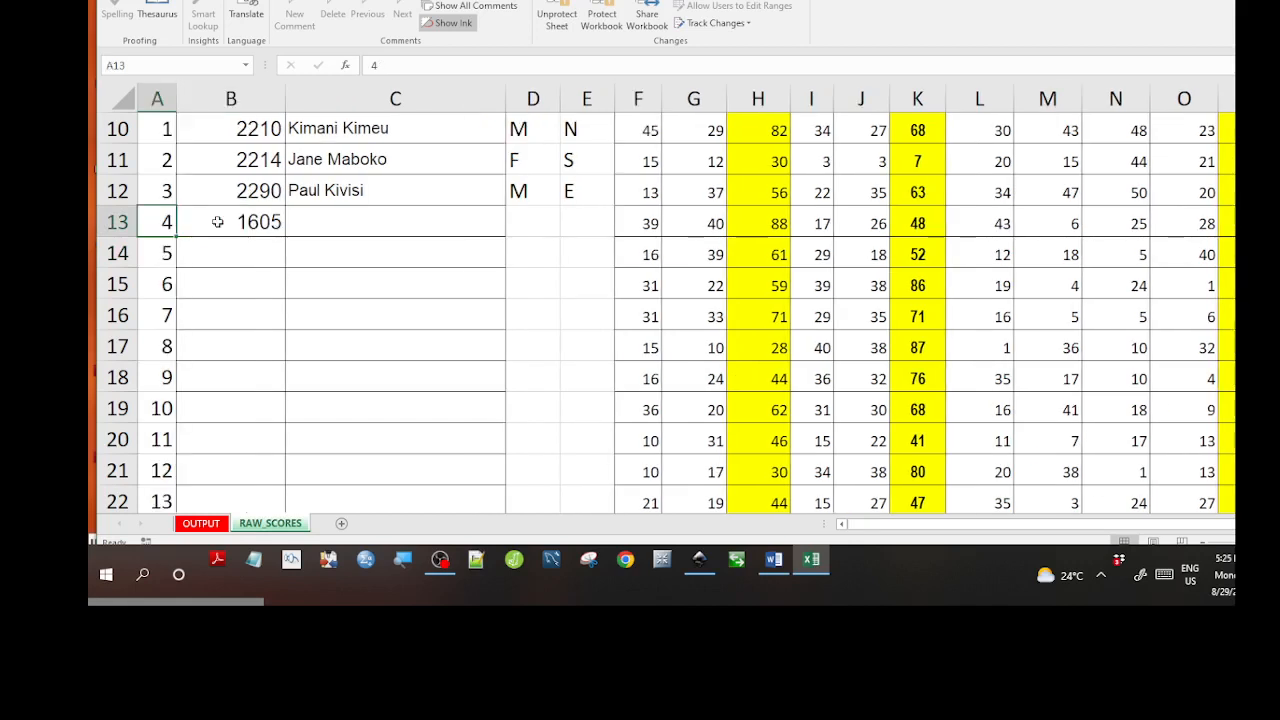
click(217, 222)
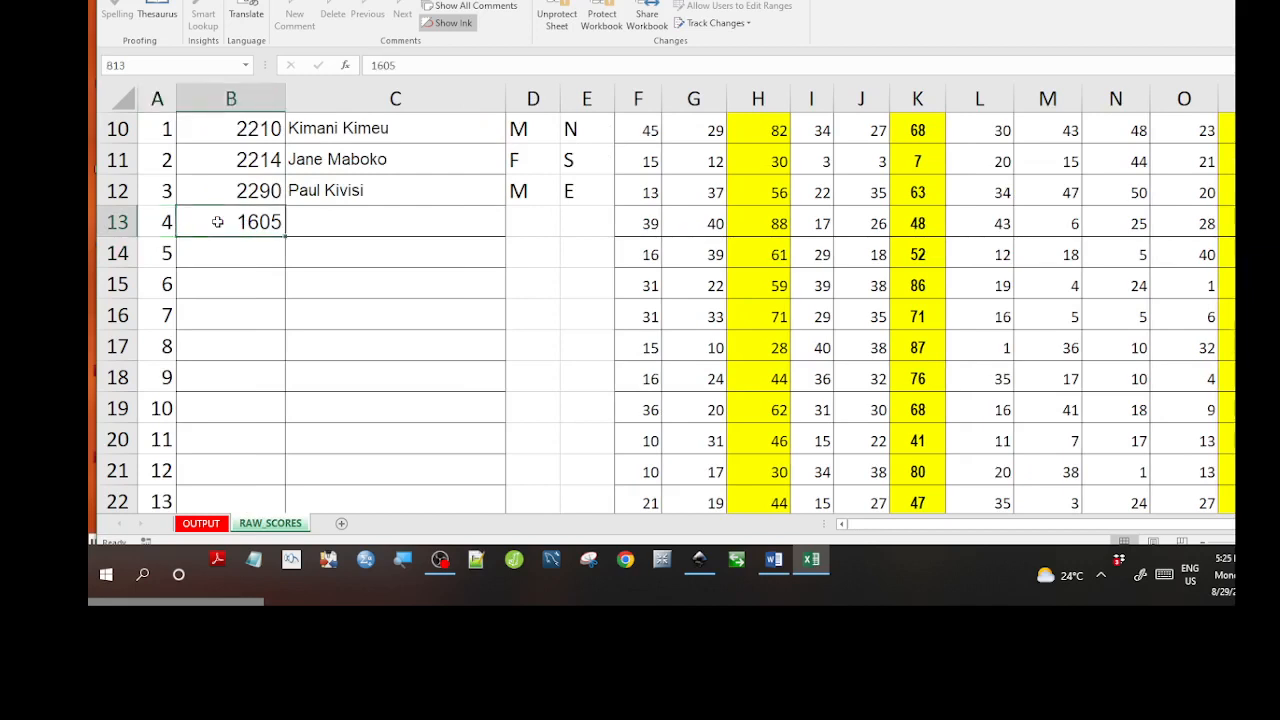
key(Delete)
click(230, 257)
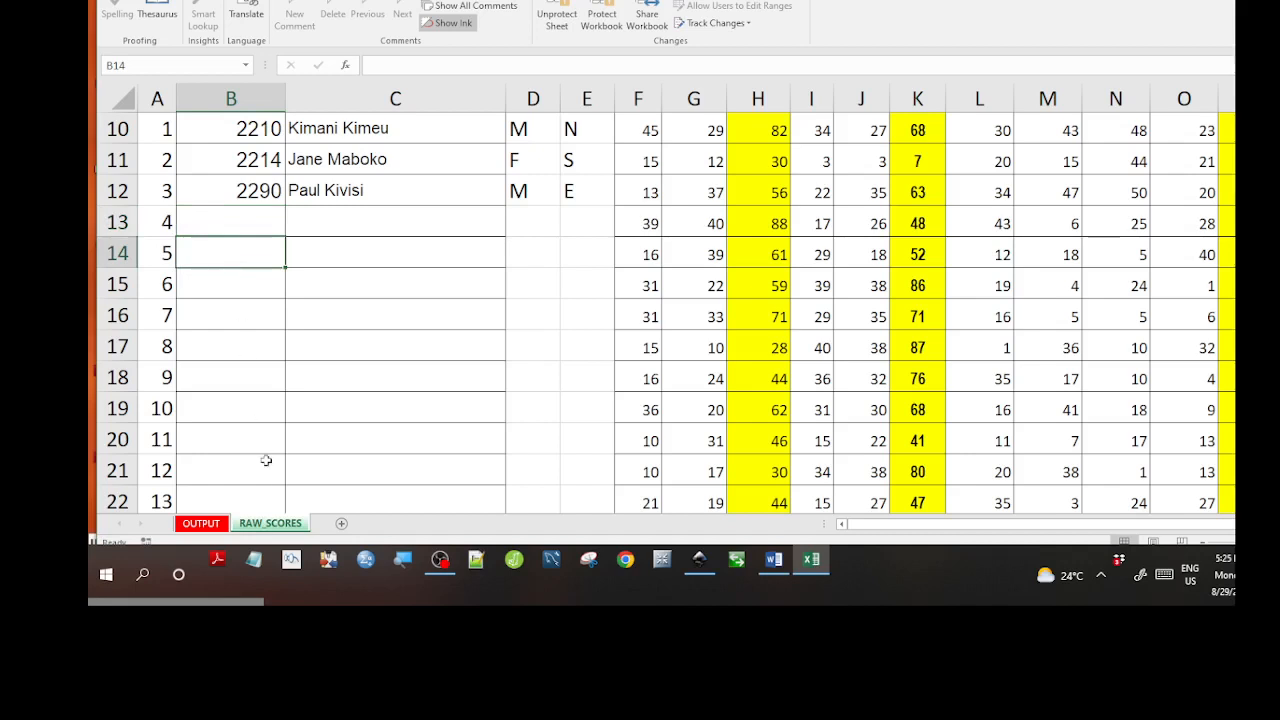
click(204, 527)
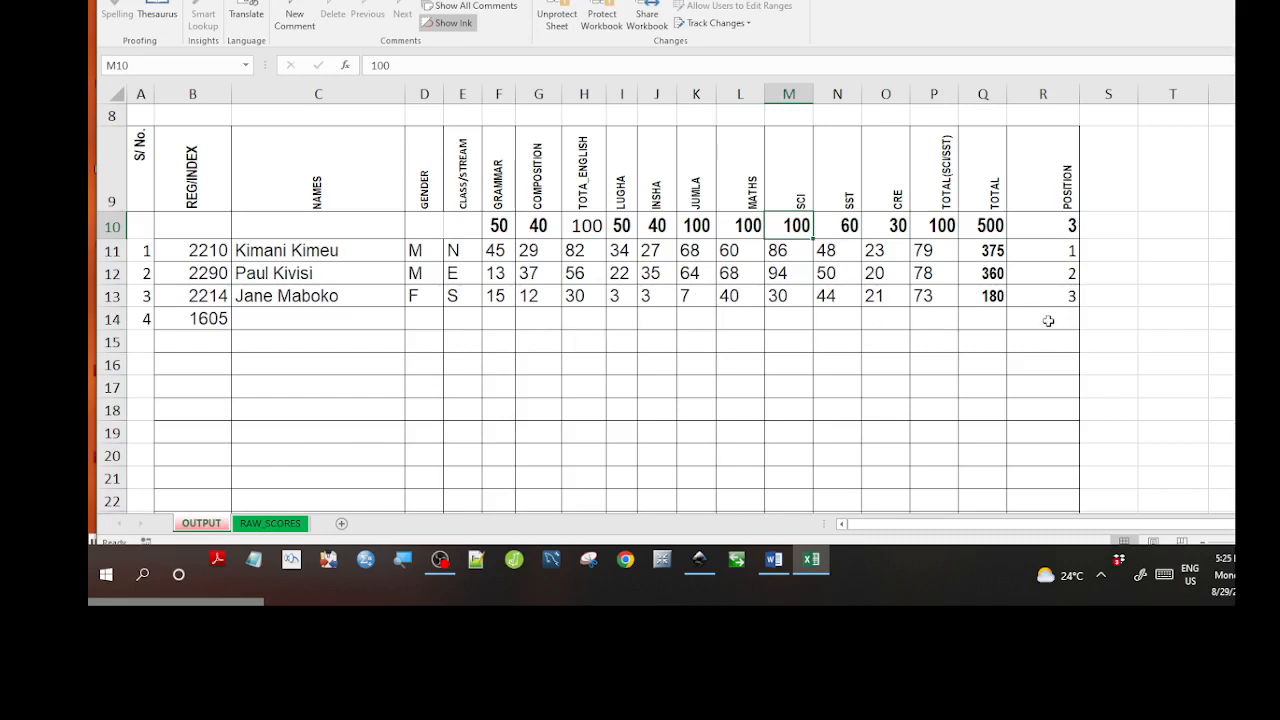
Delete the leftover 1605 from B14 on the OUTPUT report.
click(198, 318)
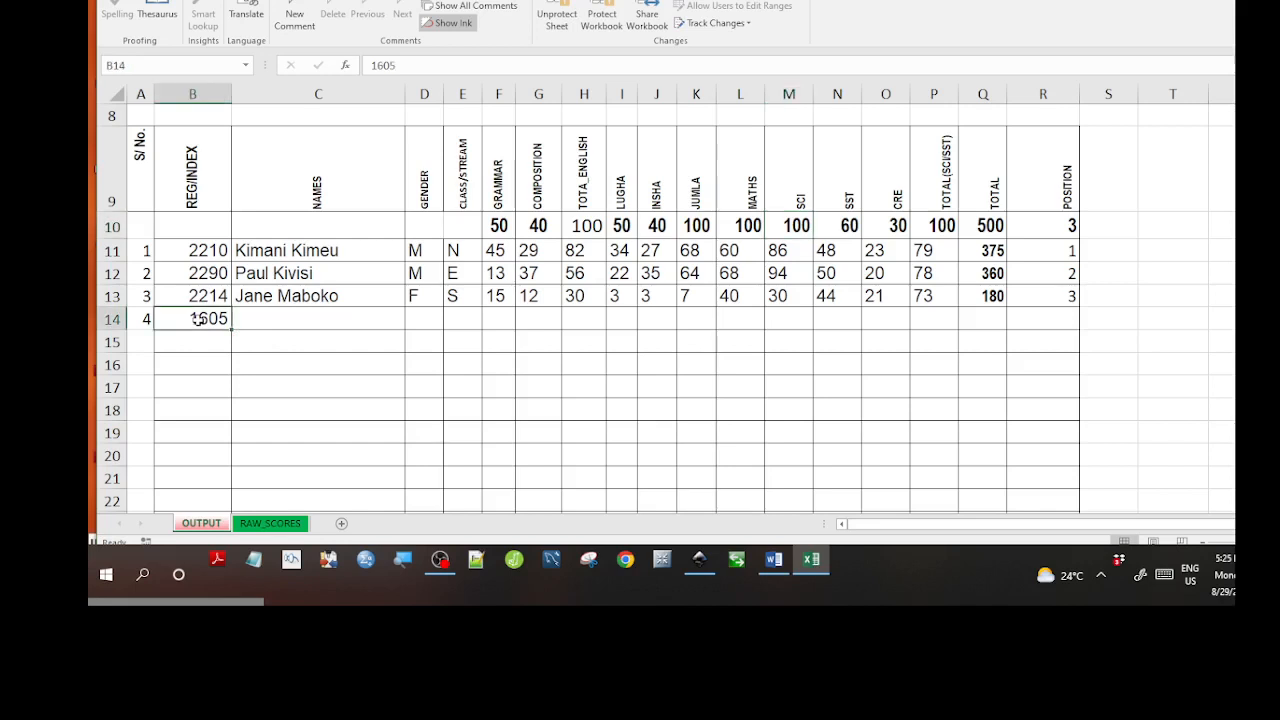
key(Delete)
click(215, 379)
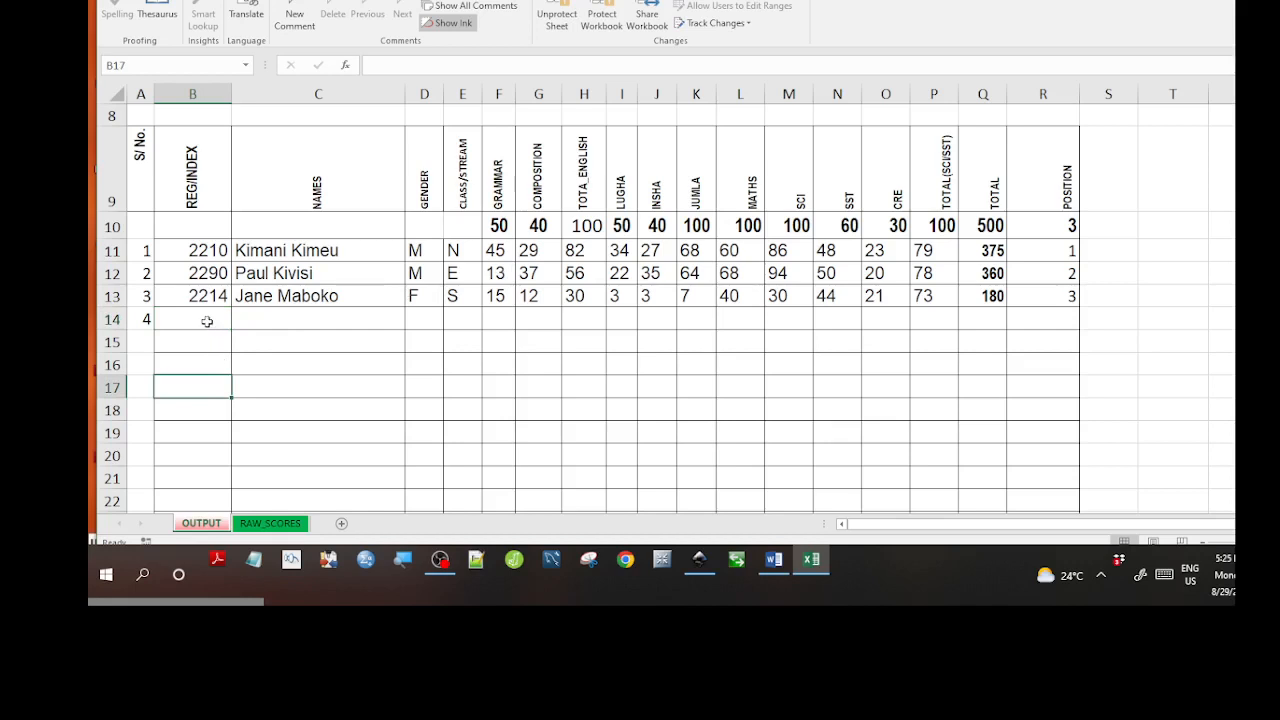
click(207, 321)
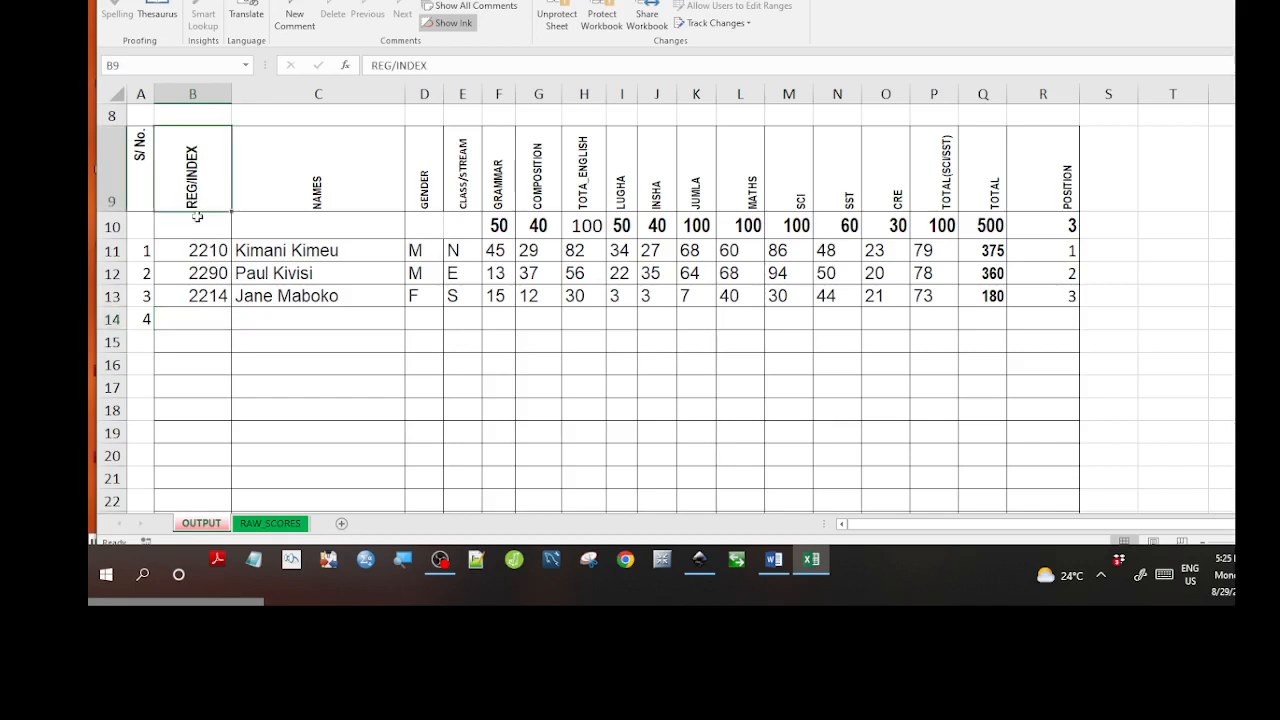
Verify the remaining registration numbers 2210 and 2290 in B11:B13, then return to RAW_SCORES.
click(190, 250)
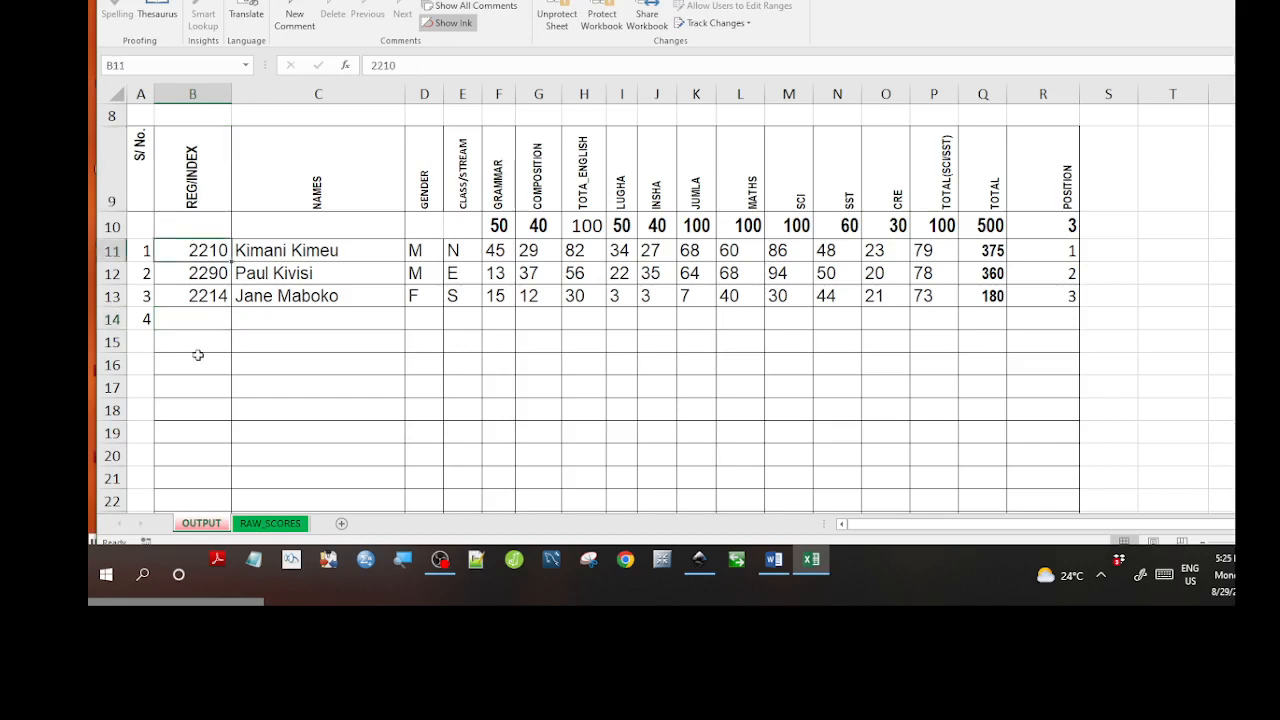
click(196, 279)
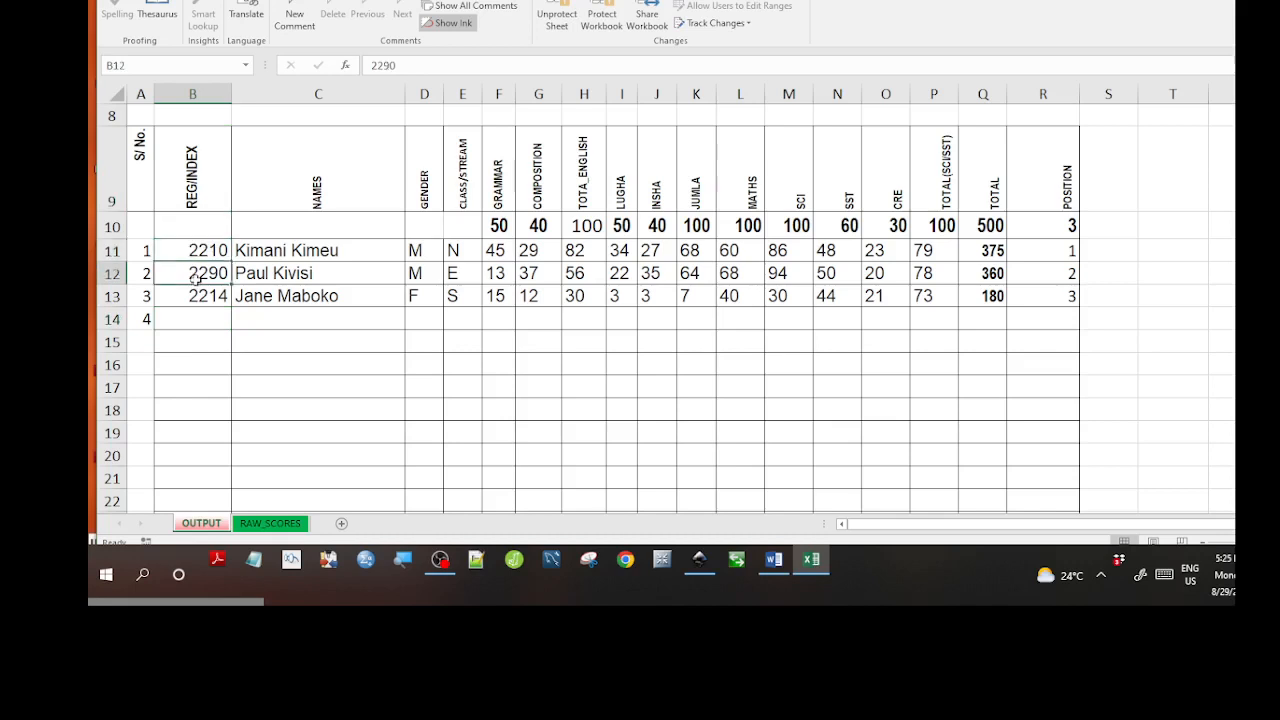
drag(193, 250, 193, 296)
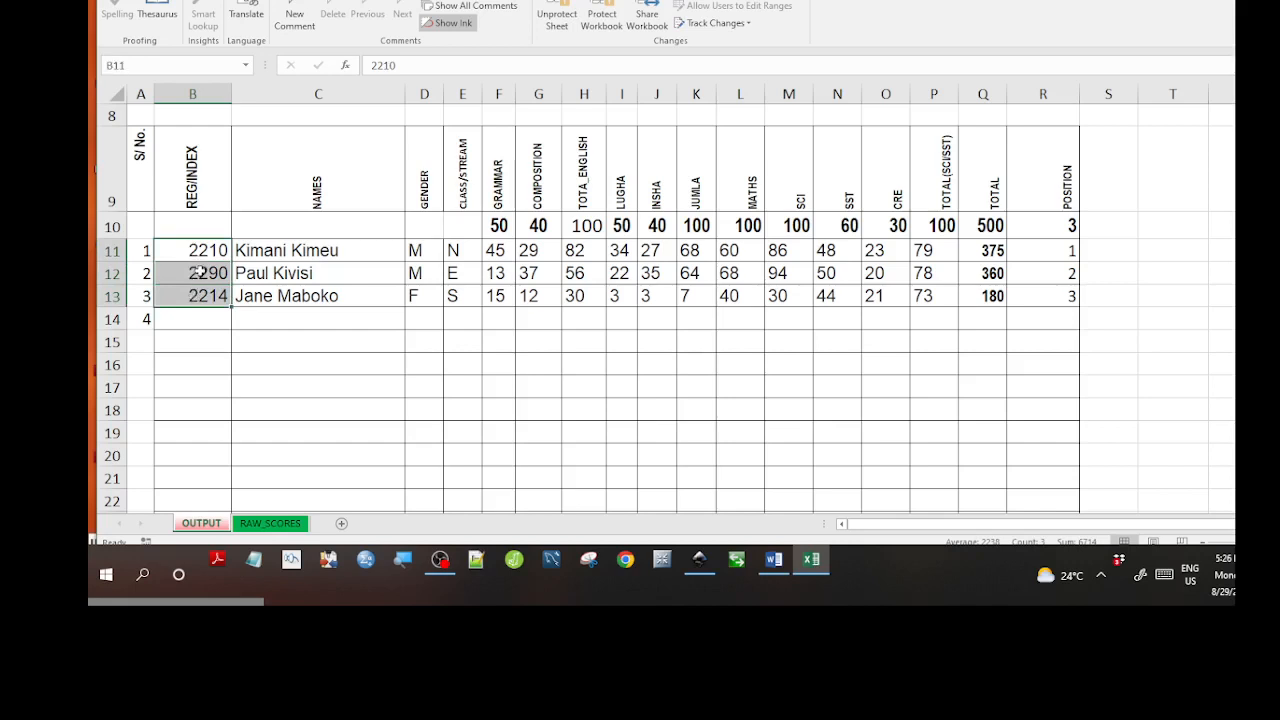
click(268, 524)
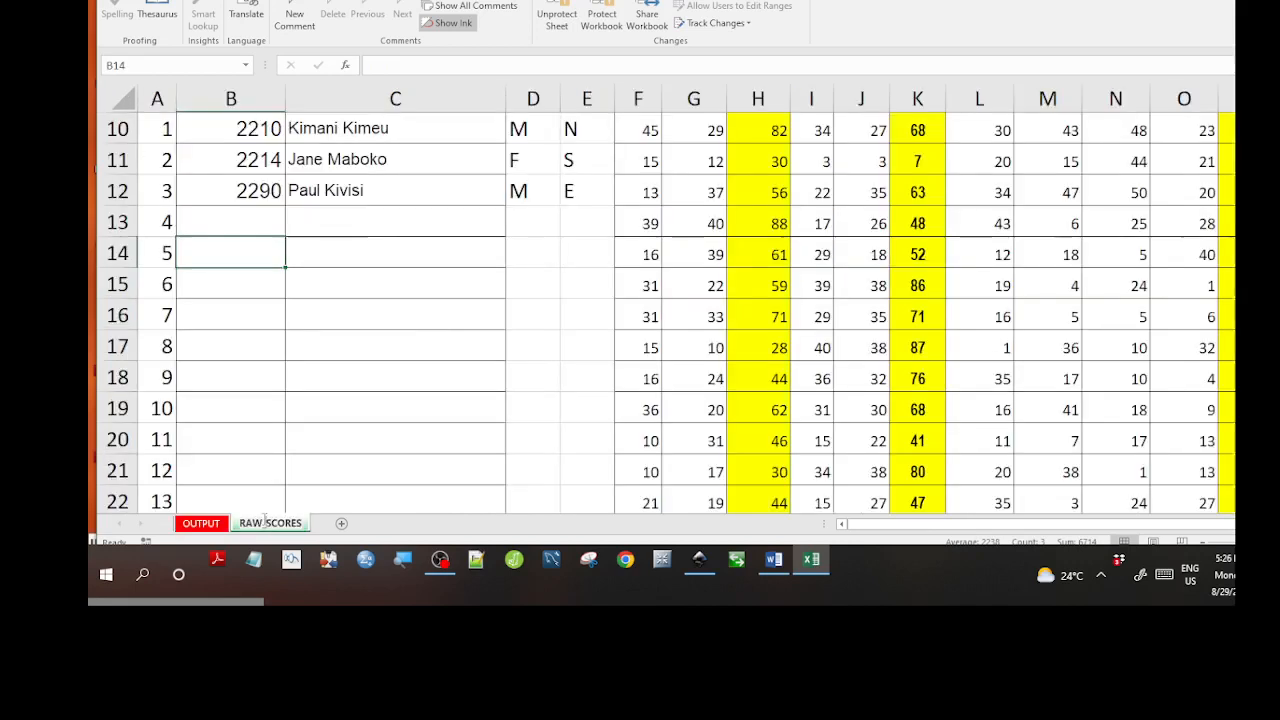
Review registration numbers 2214 and 2290 and the empty entry cells below them.
click(277, 341)
click(266, 246)
click(272, 188)
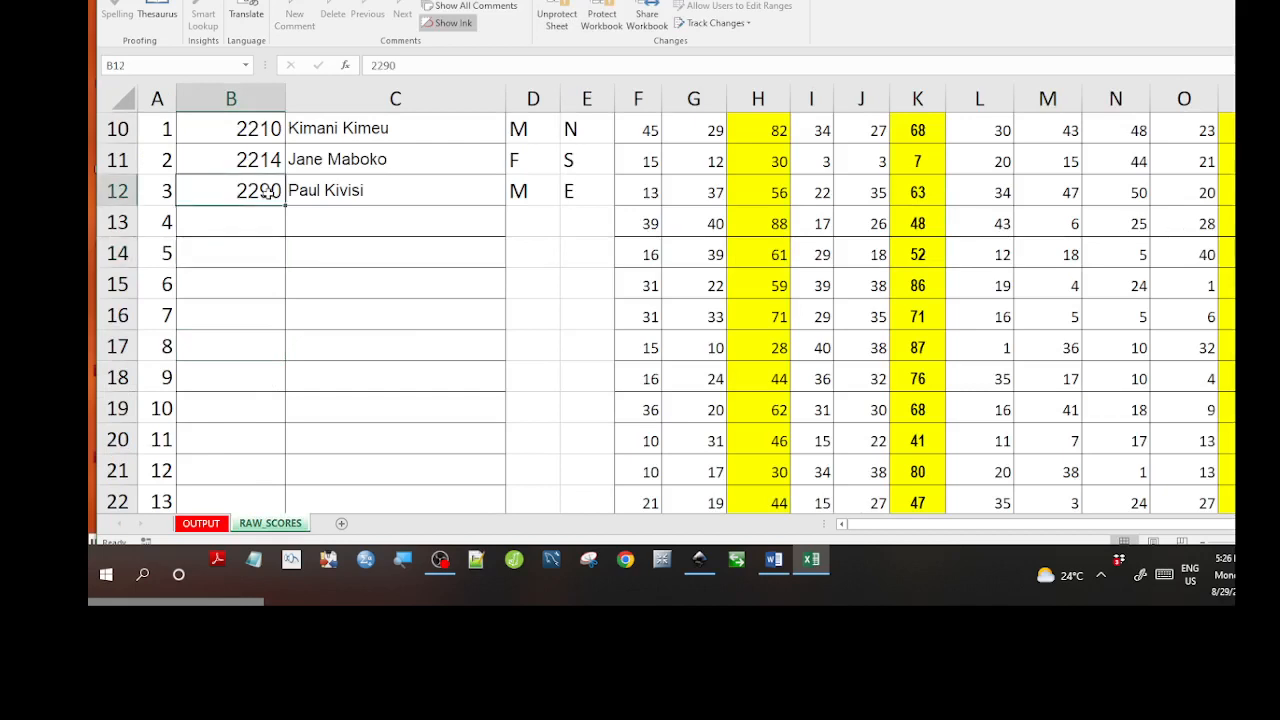
click(272, 165)
click(272, 232)
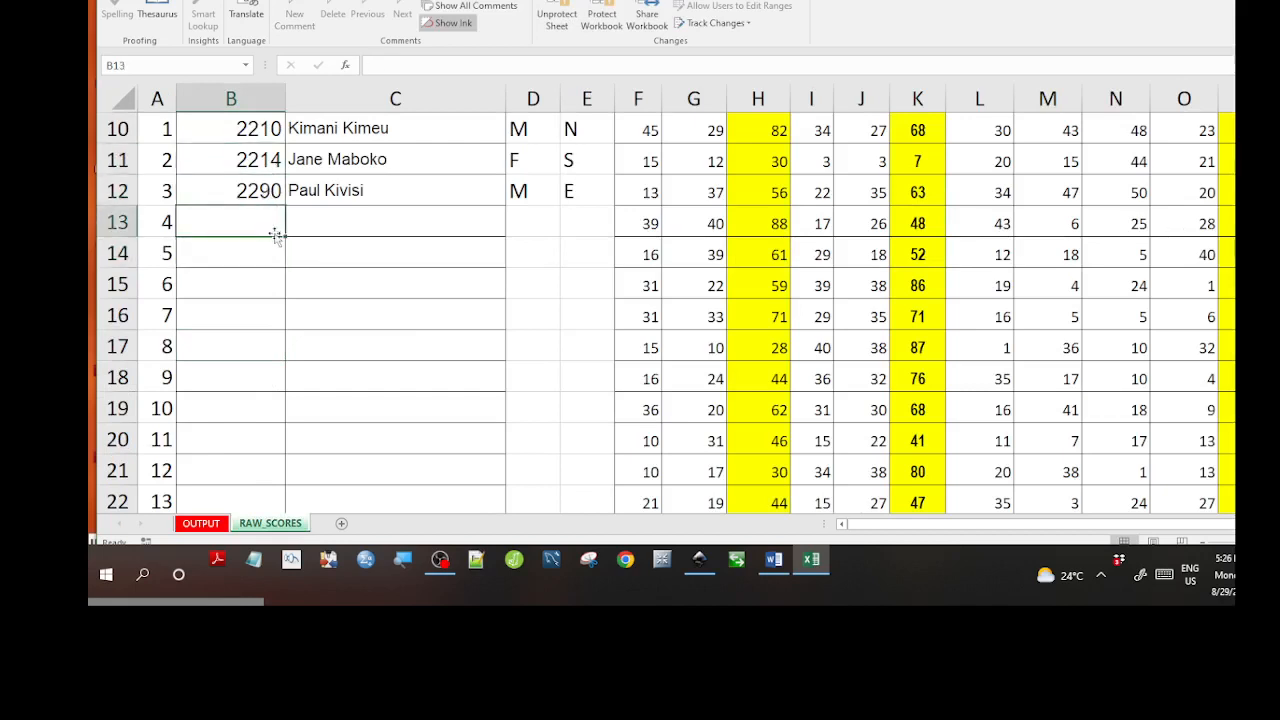
click(337, 296)
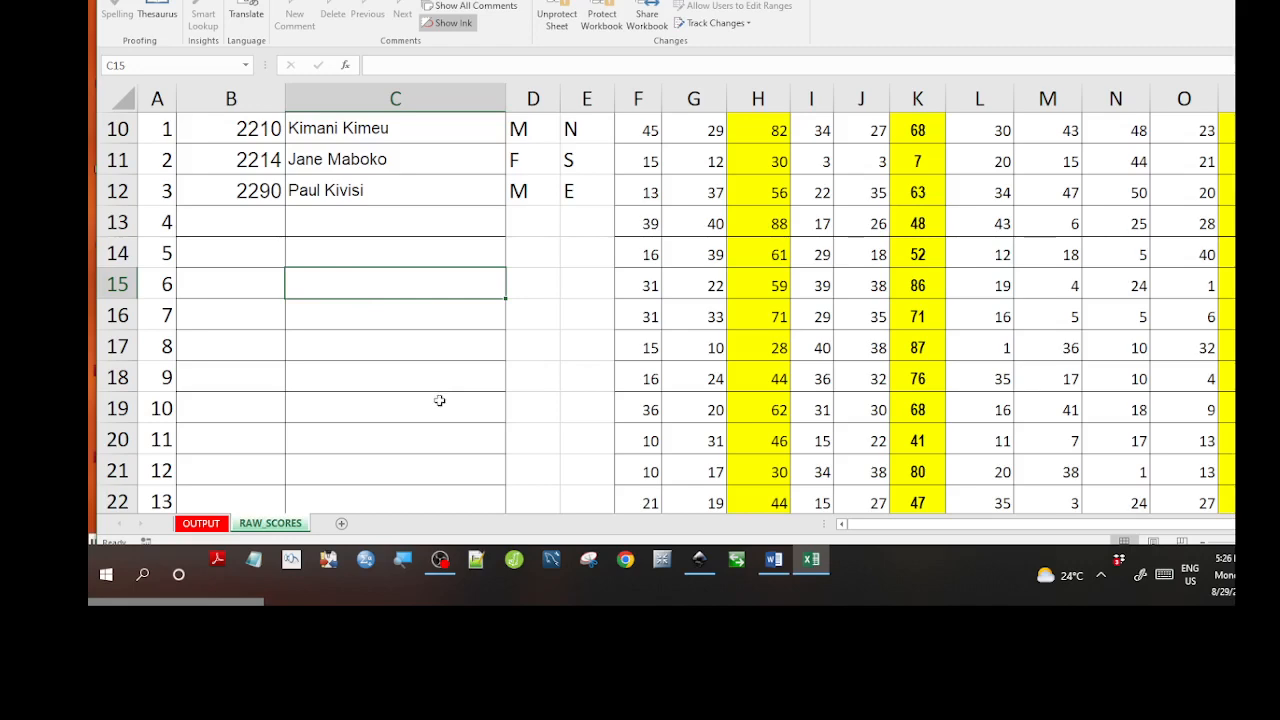
scroll(338, 400, up, 3)
scroll(340, 400, down, 3)
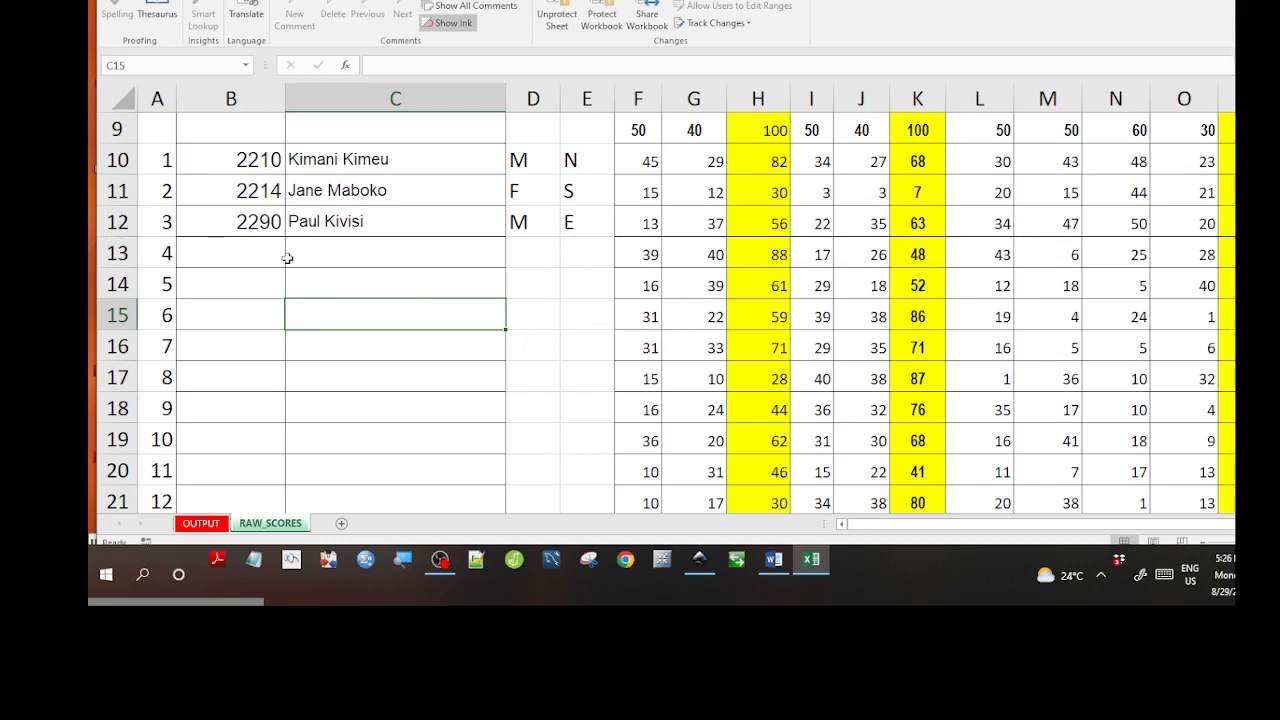
drag(260, 257, 371, 443)
scroll(380, 387, up, 8)
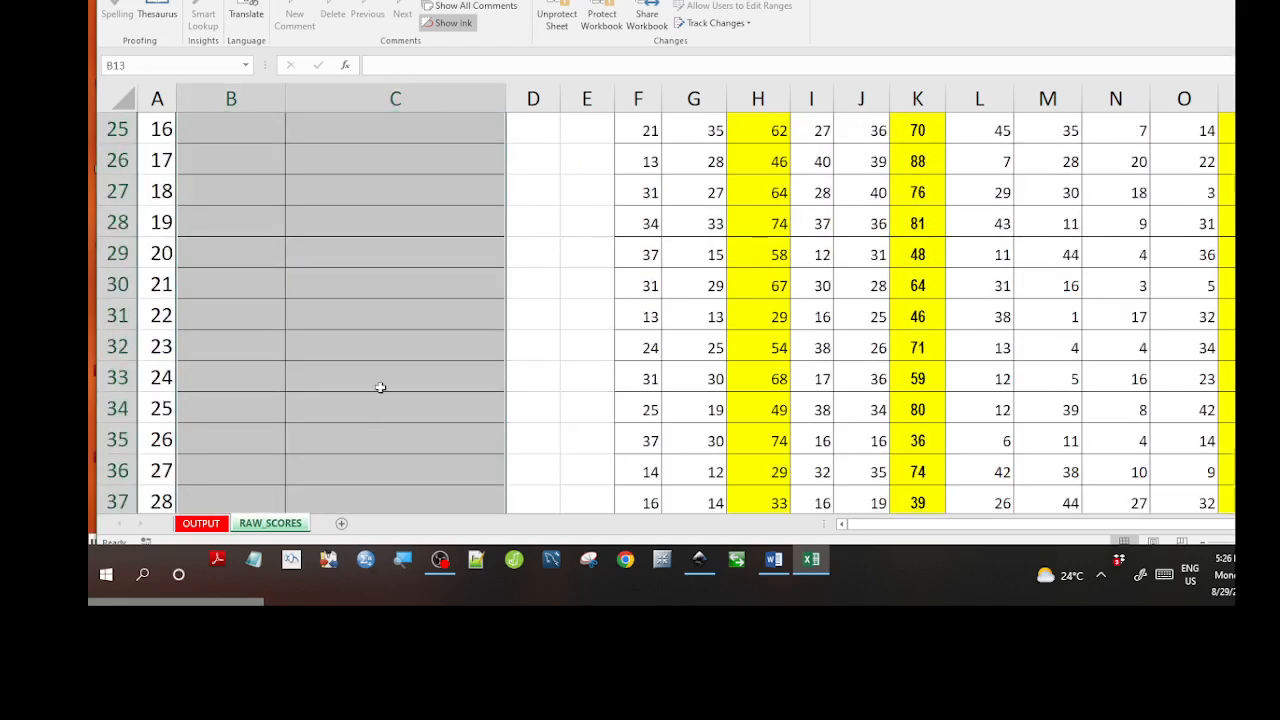
scroll(380, 387, up, 7)
scroll(400, 377, down, 7)
Delete serial number 20 from A29 and clear the grammar and composition scores in rows 34–39.
drag(645, 250, 677, 535)
key(Home)
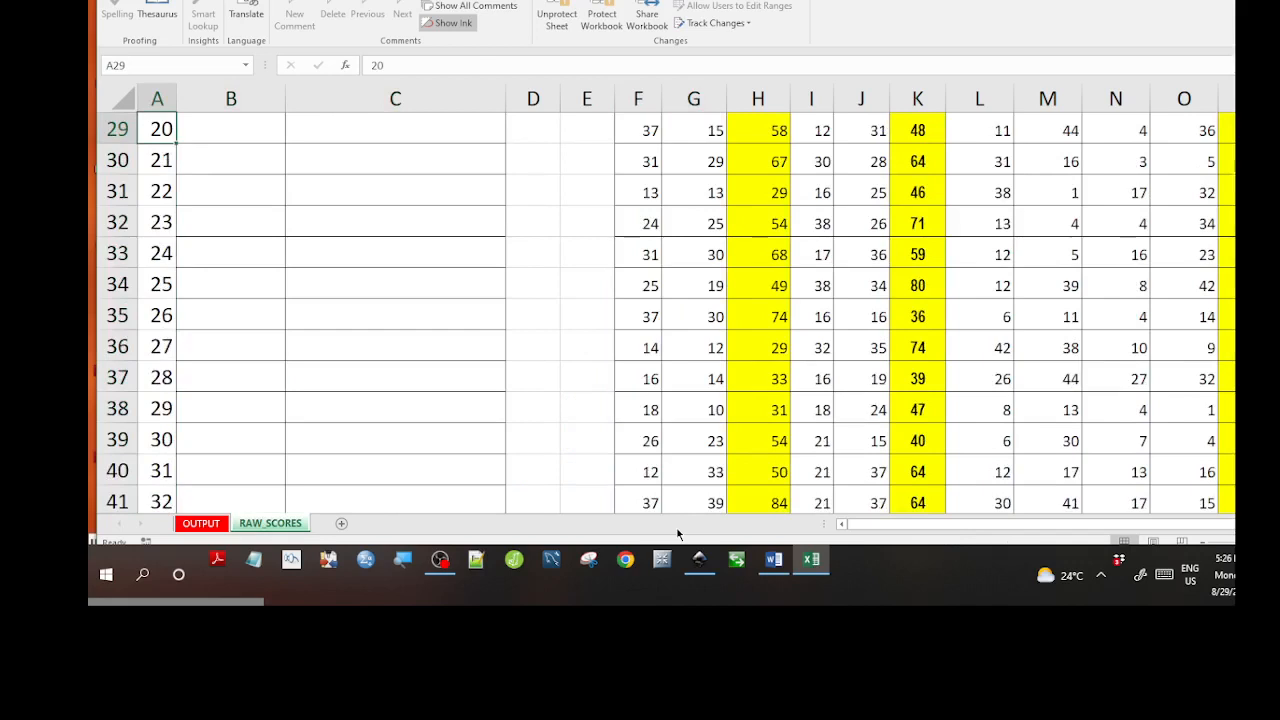
key(Delete)
drag(670, 290, 686, 342)
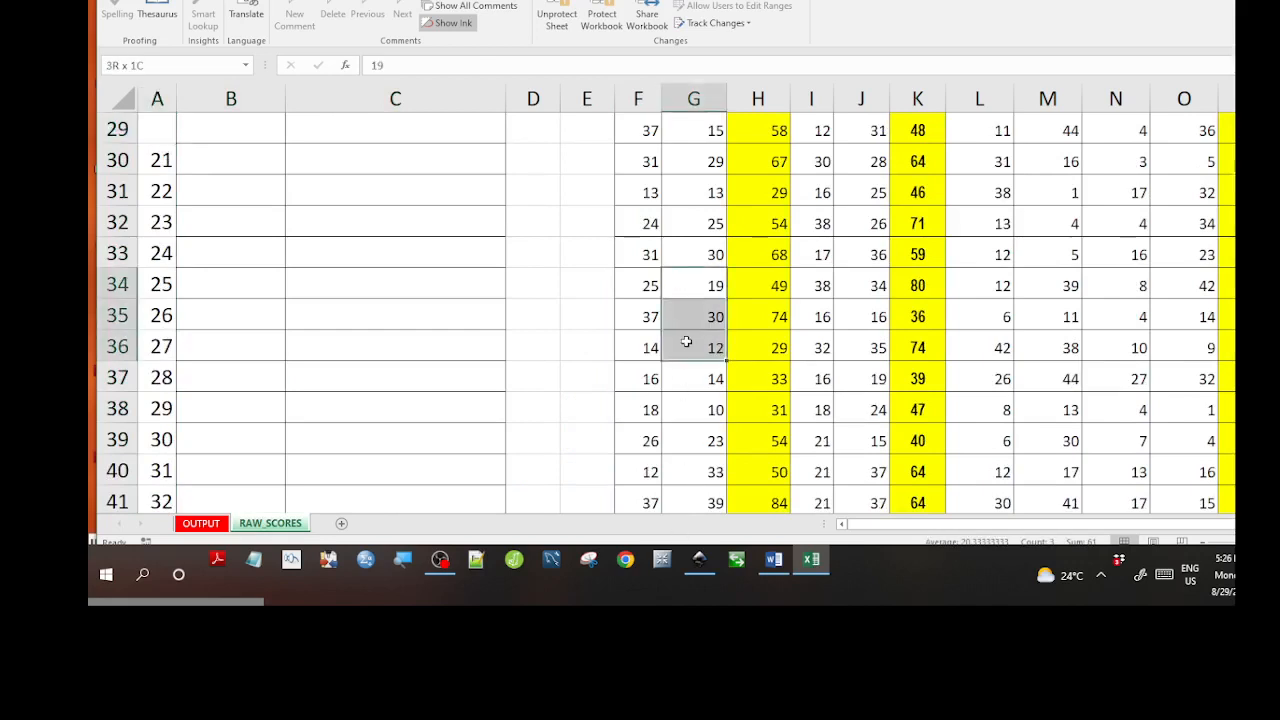
drag(652, 285, 674, 448)
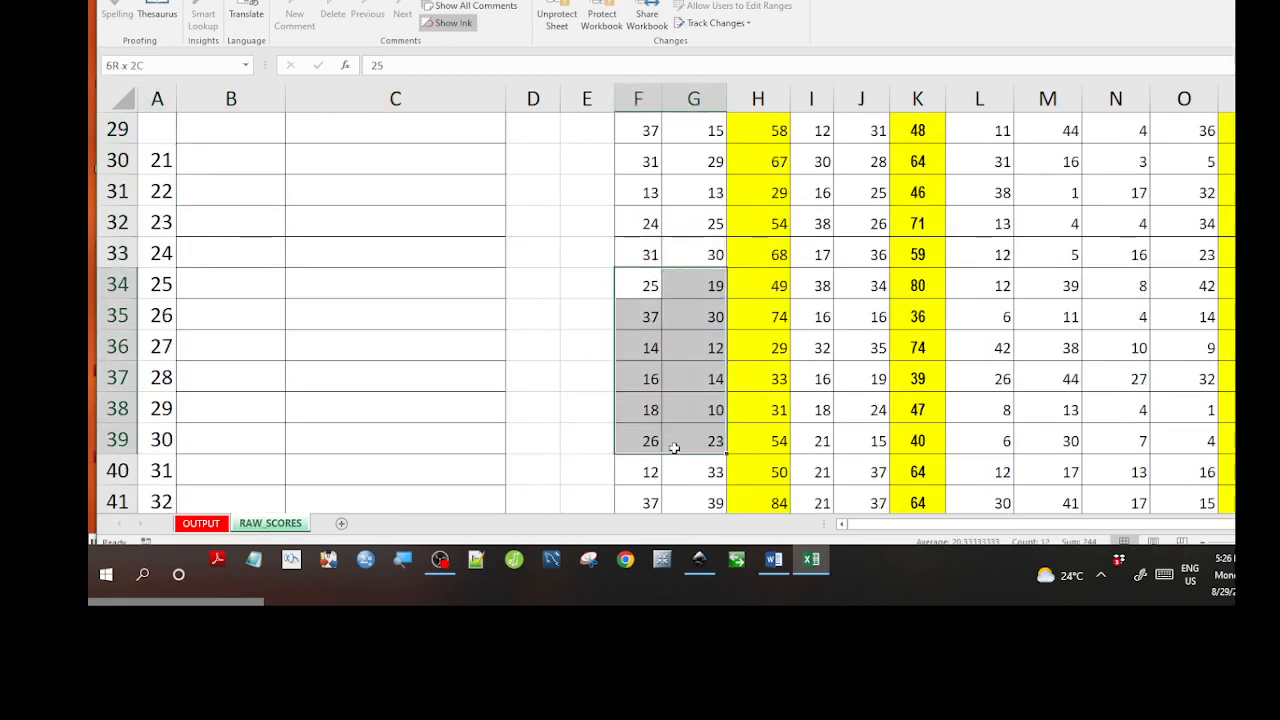
key(Delete)
click(674, 447)
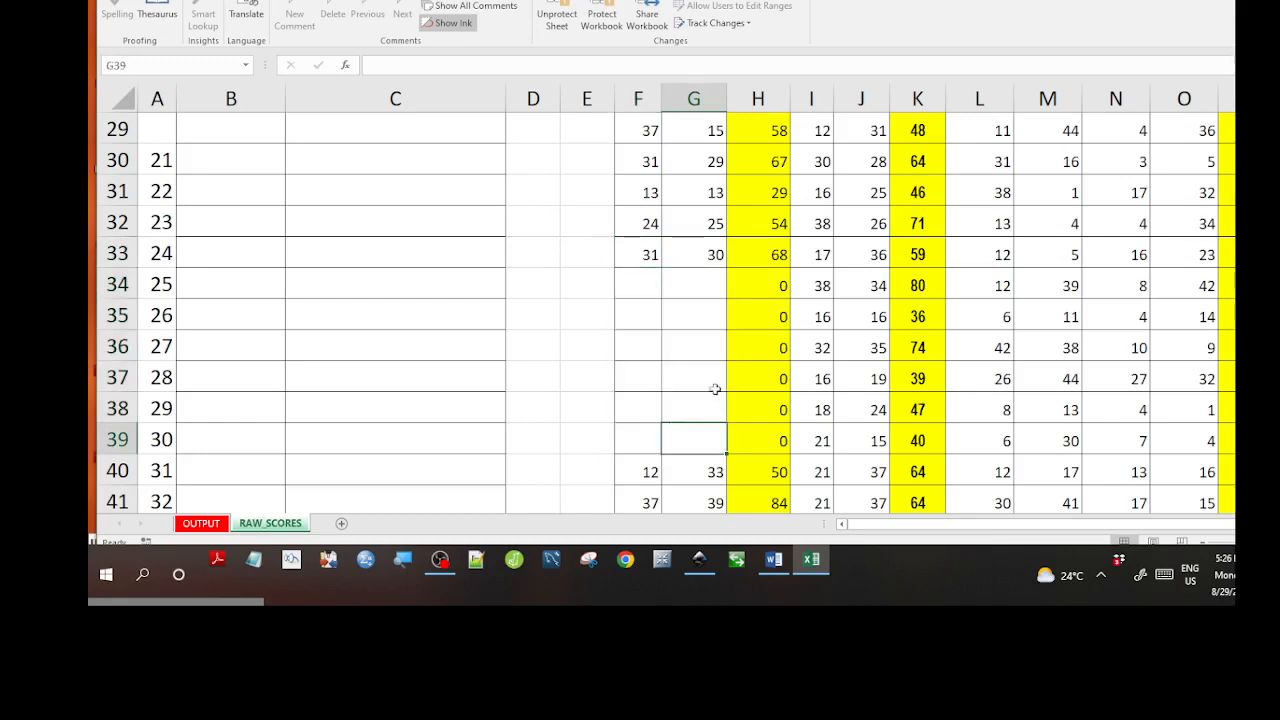
Clear the LUGHA, INSHA and remaining subject scores in rows 34–40, then view the OUTPUT report.
drag(818, 289, 856, 443)
key(Delete)
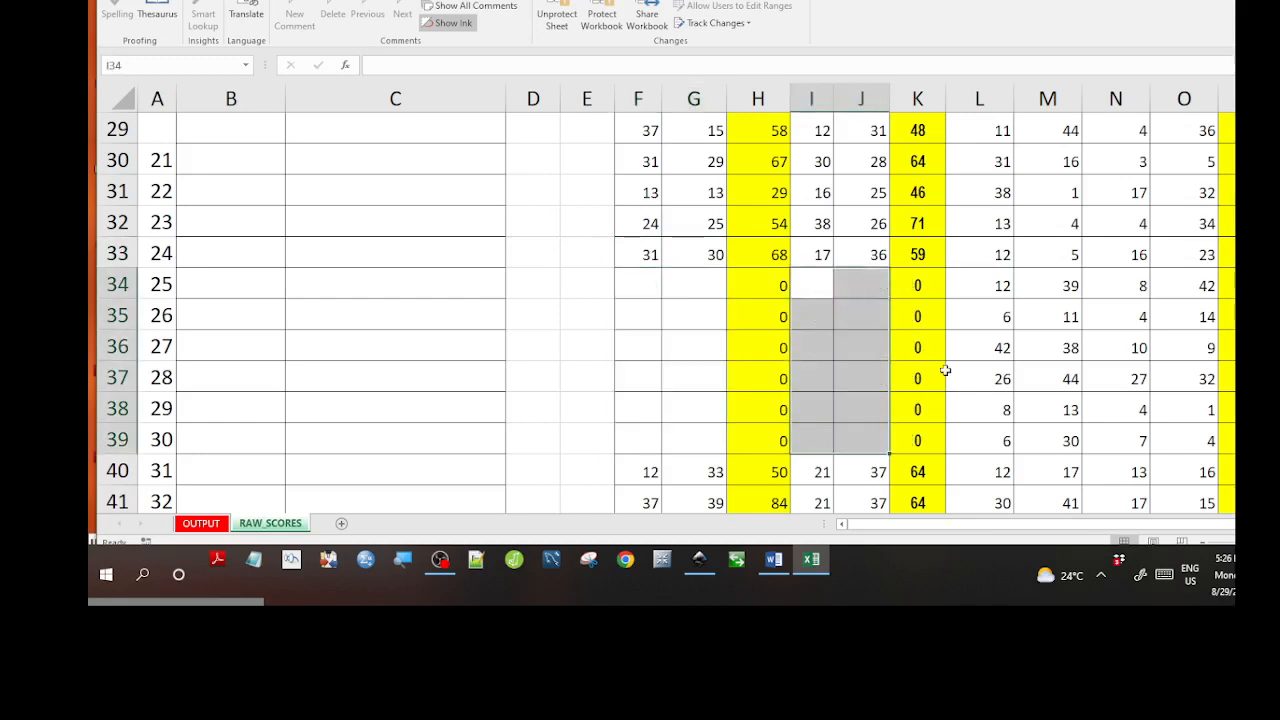
drag(969, 286, 1180, 459)
key(Delete)
click(1180, 459)
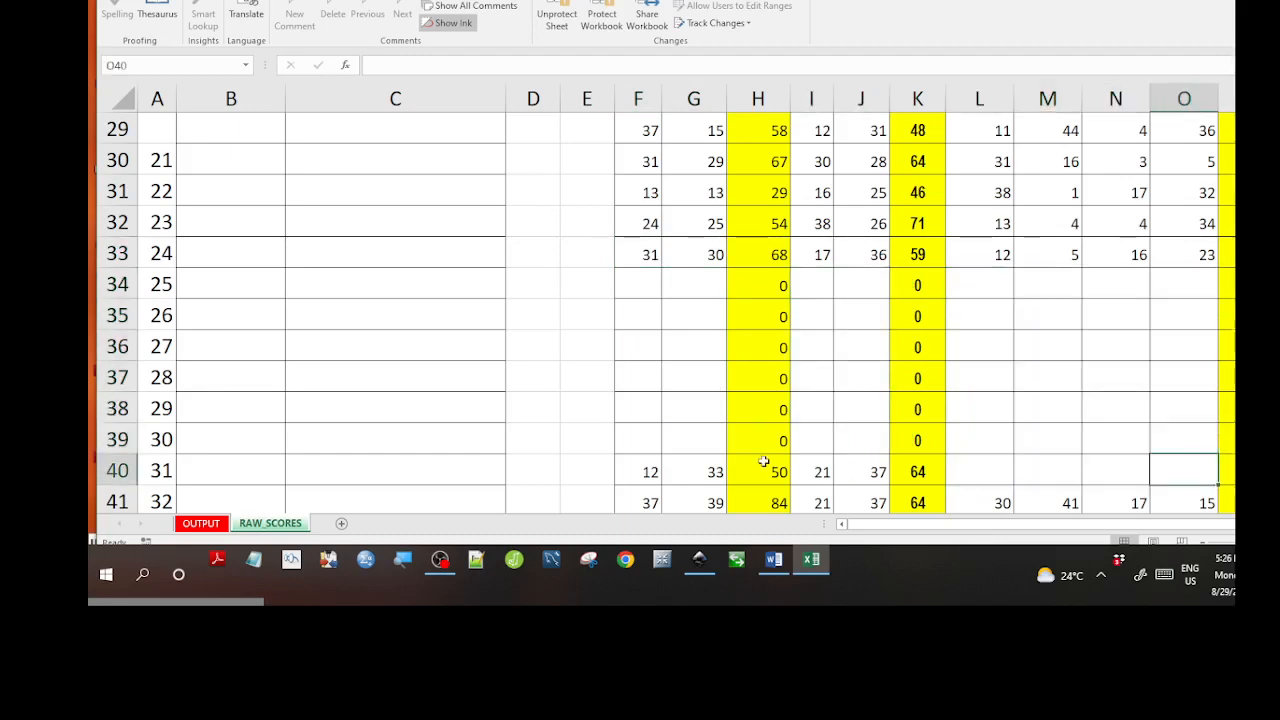
scroll(777, 460, up, 7)
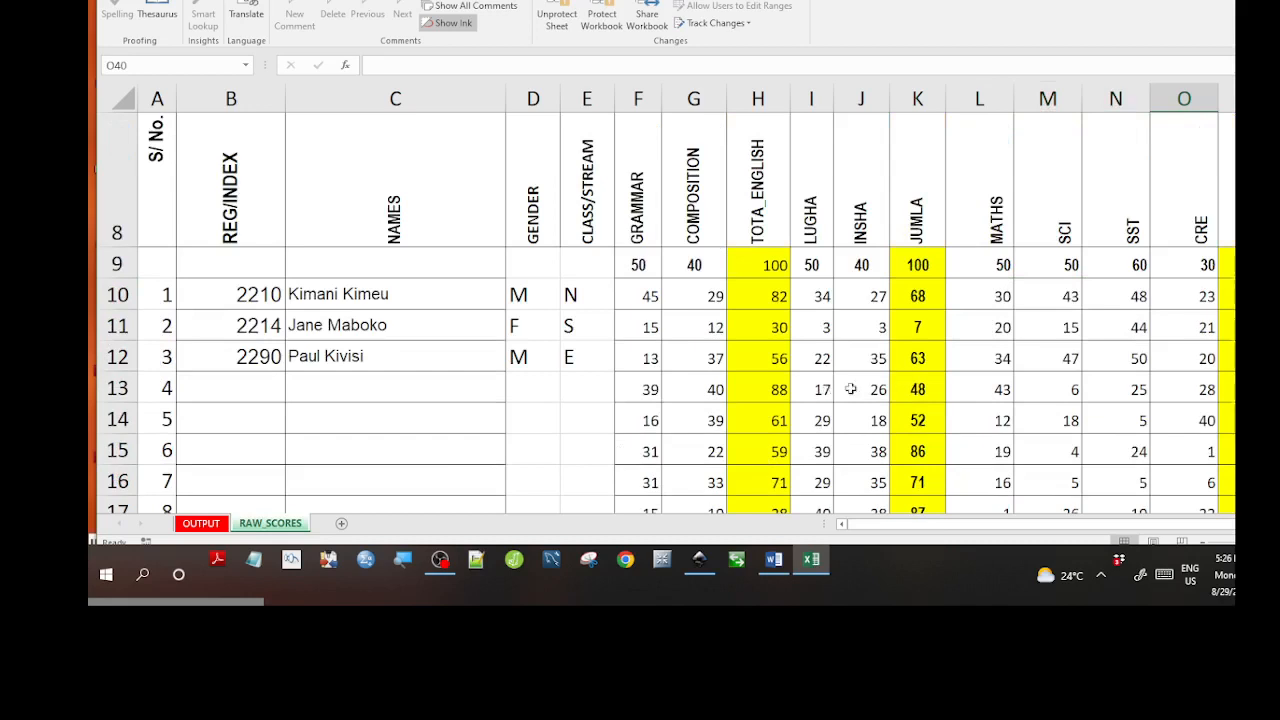
drag(625, 390, 683, 565)
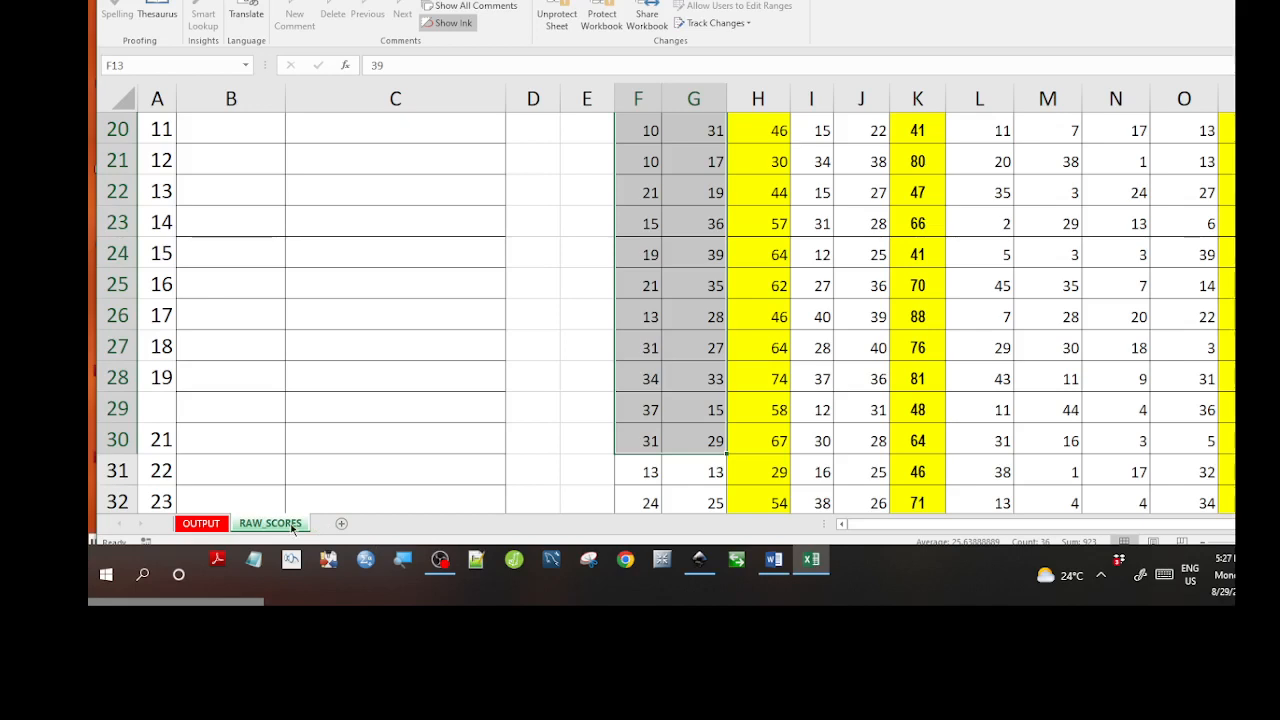
click(201, 523)
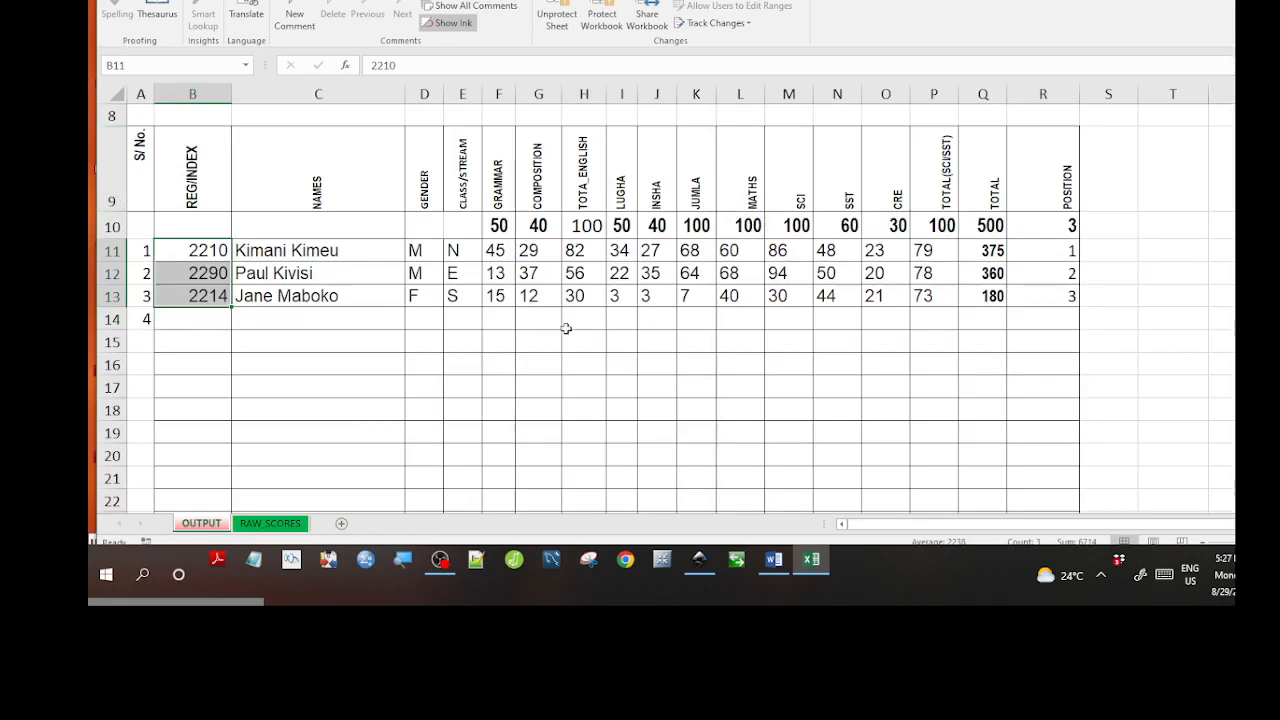
Inspect the VLOOKUP formula in E58 and the count of totals above 400, then return to RAW_SCORES.
scroll(563, 325, up, 3)
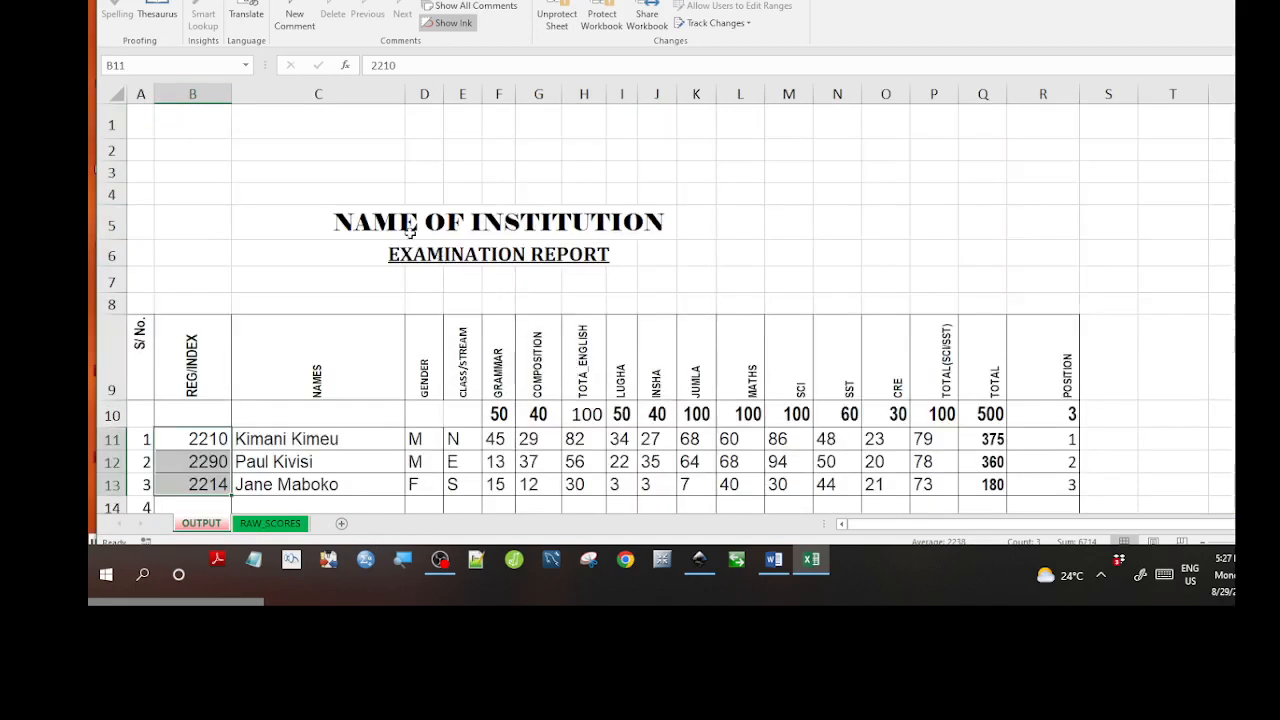
scroll(443, 491, down, 15)
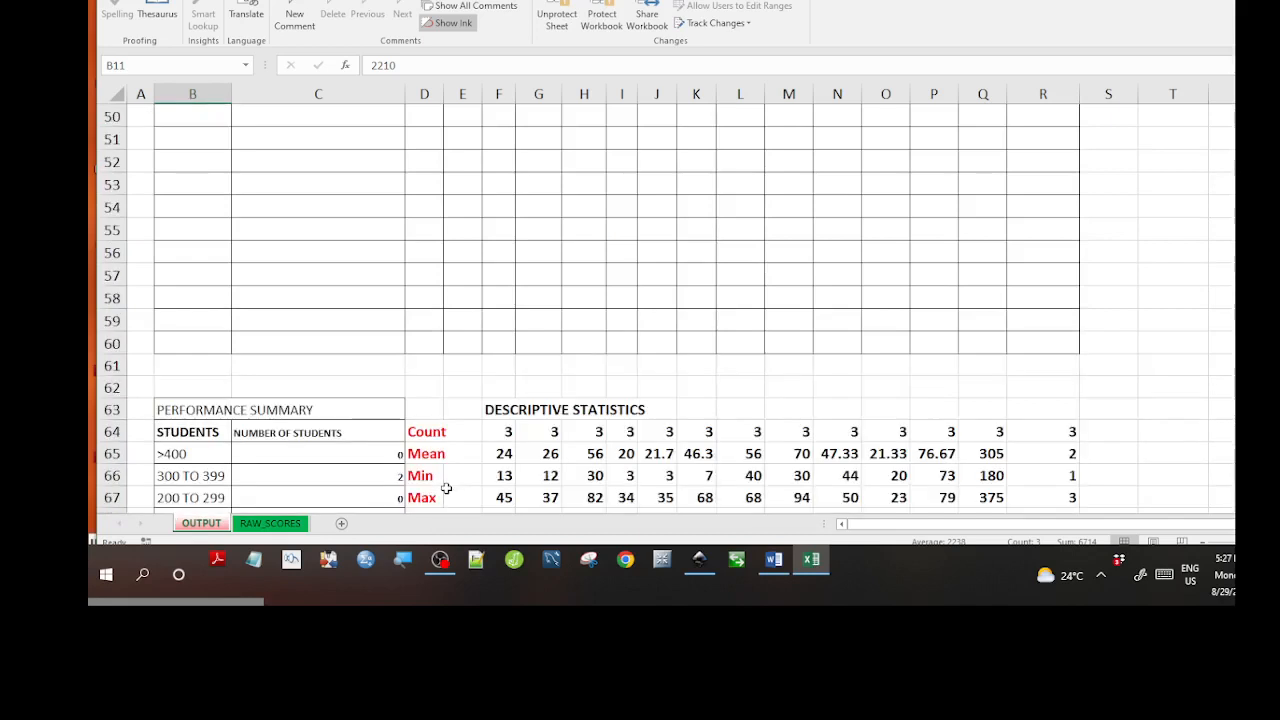
click(370, 313)
click(463, 290)
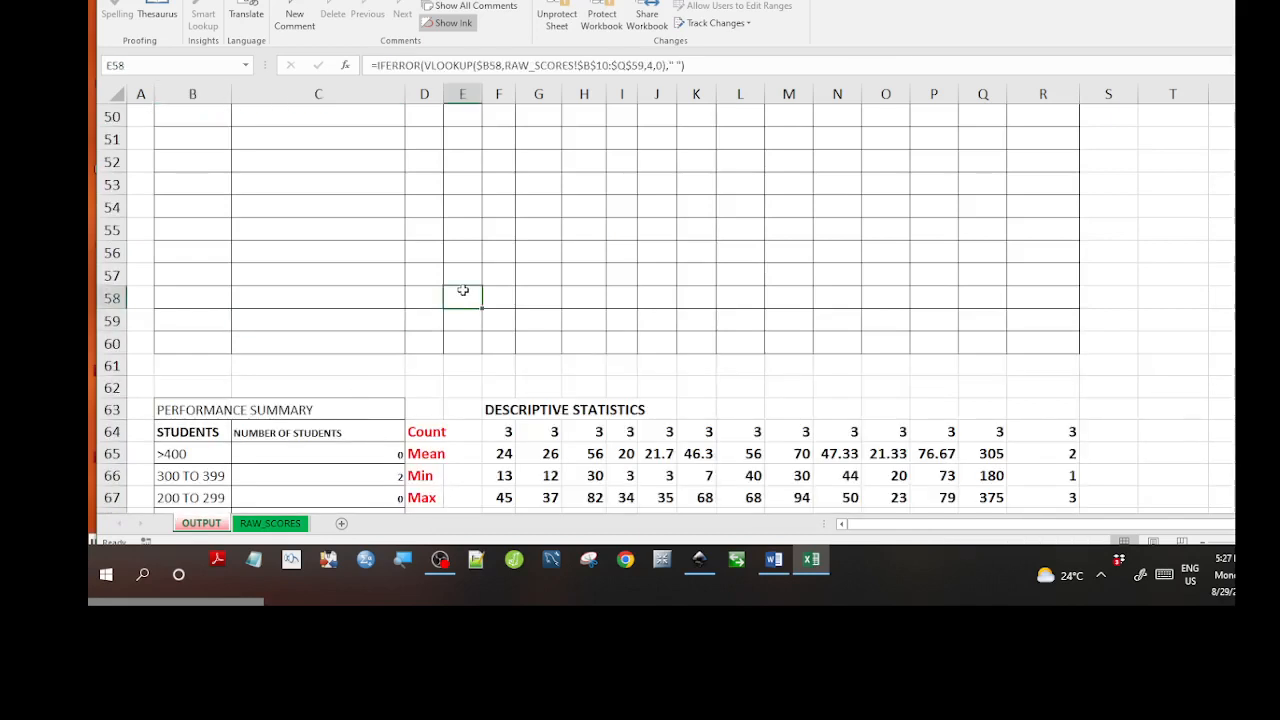
key(Down)
key(Down)
key(Down)
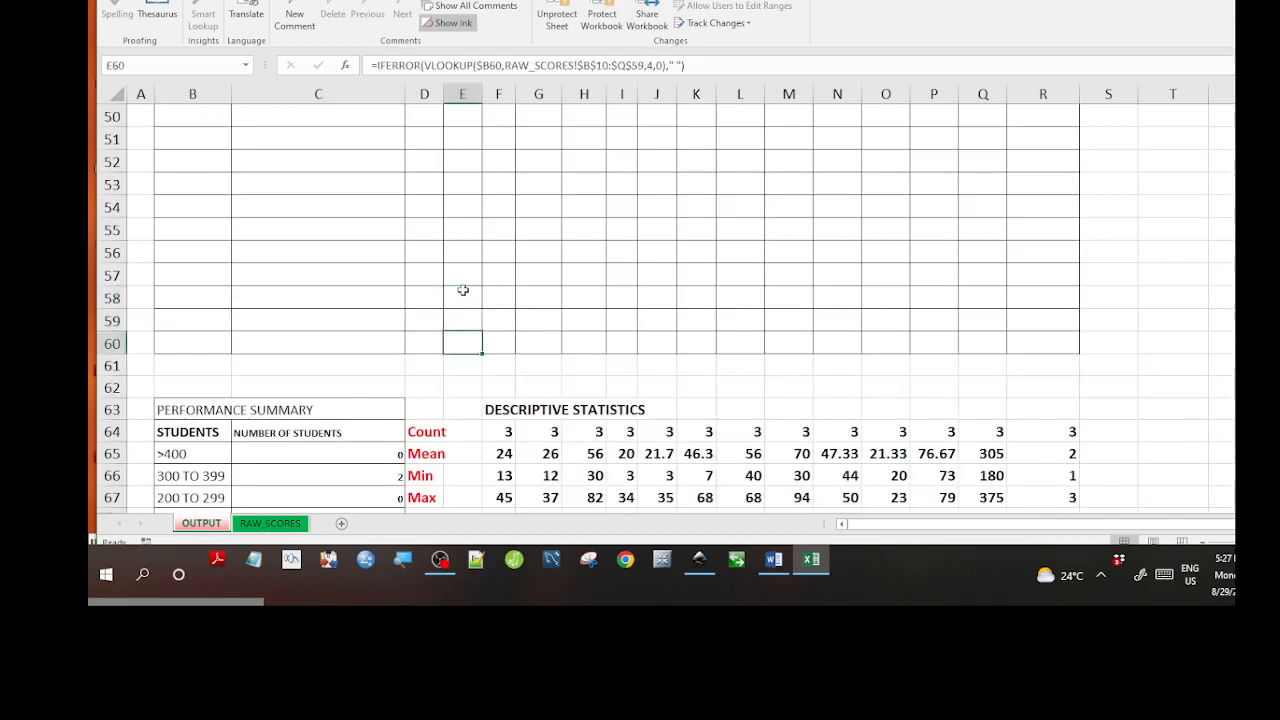
key(Down)
key(Down)
key(Down)
key(Down)
key(Down)
key(Down)
key(Down)
key(Down)
key(Down)
key(Down)
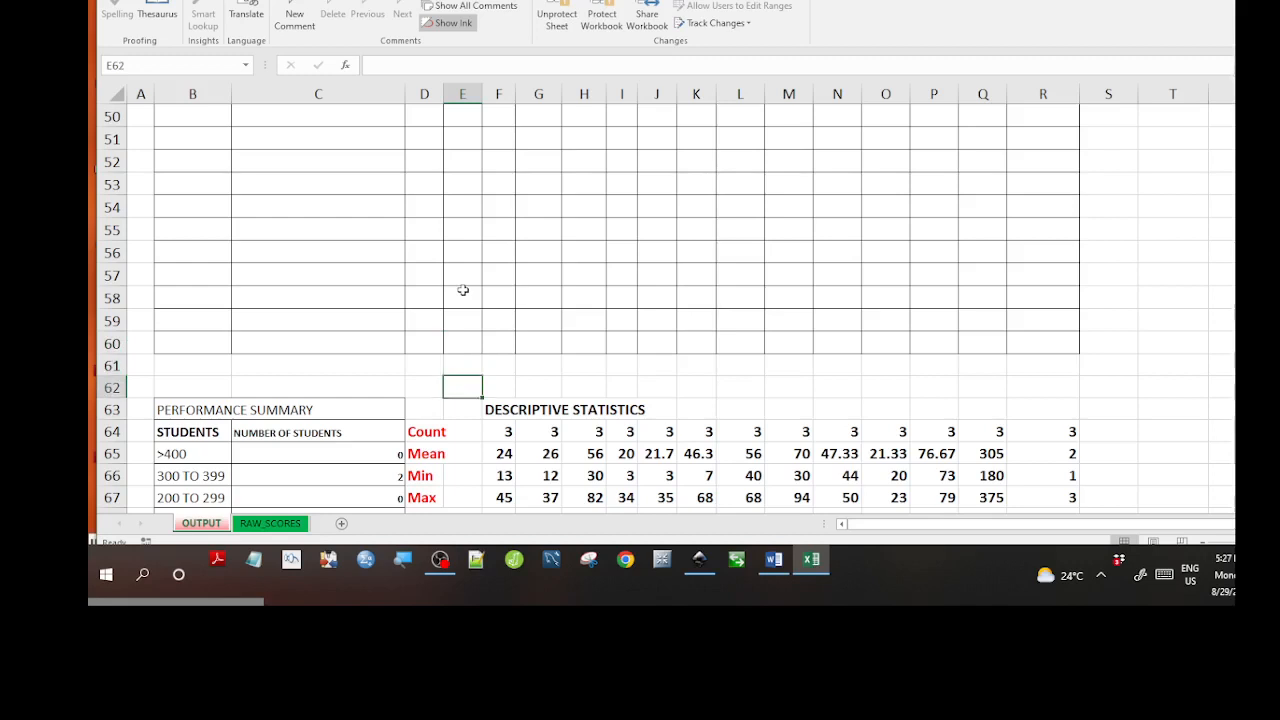
key(Down)
key(Down)
key(Down)
key(Down)
key(Down)
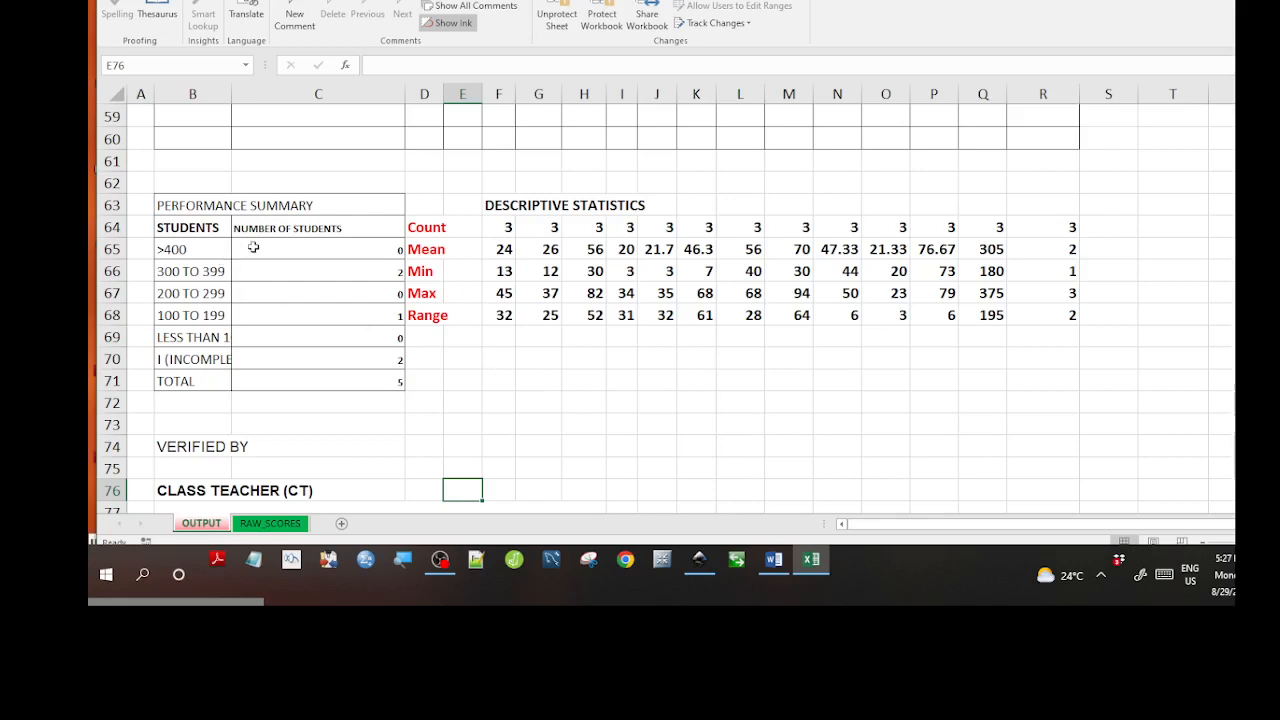
click(253, 247)
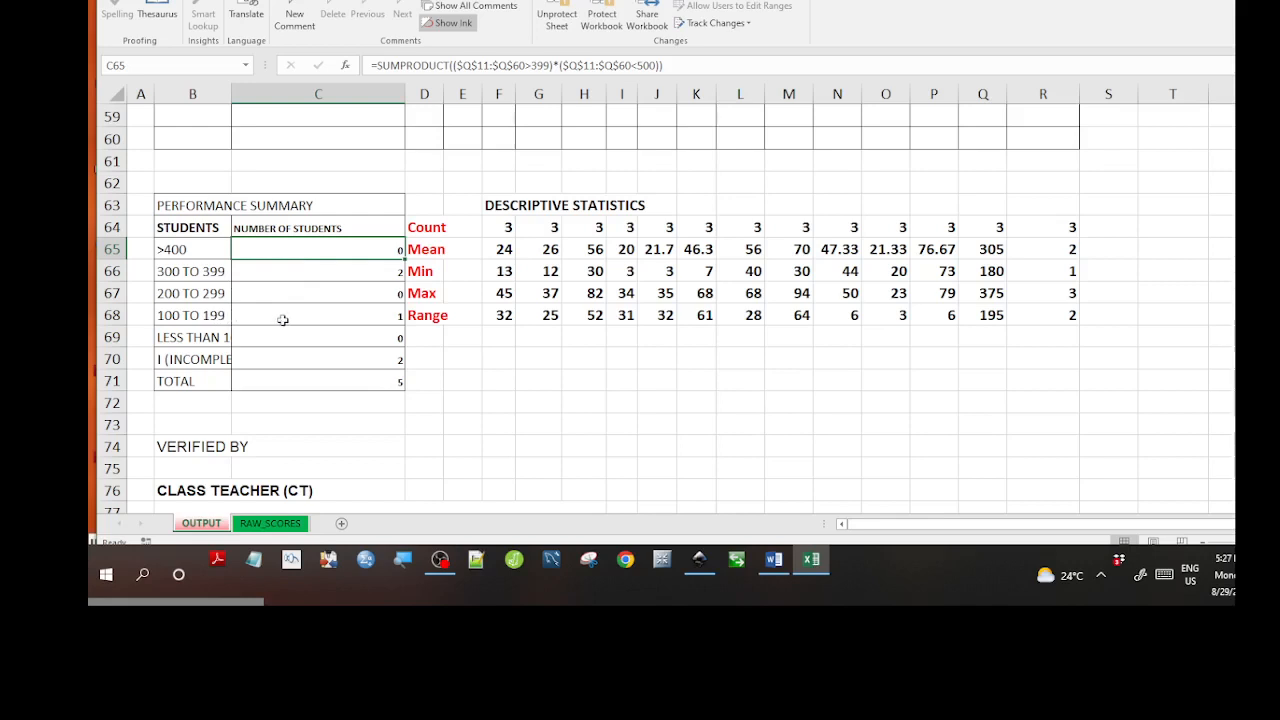
click(265, 523)
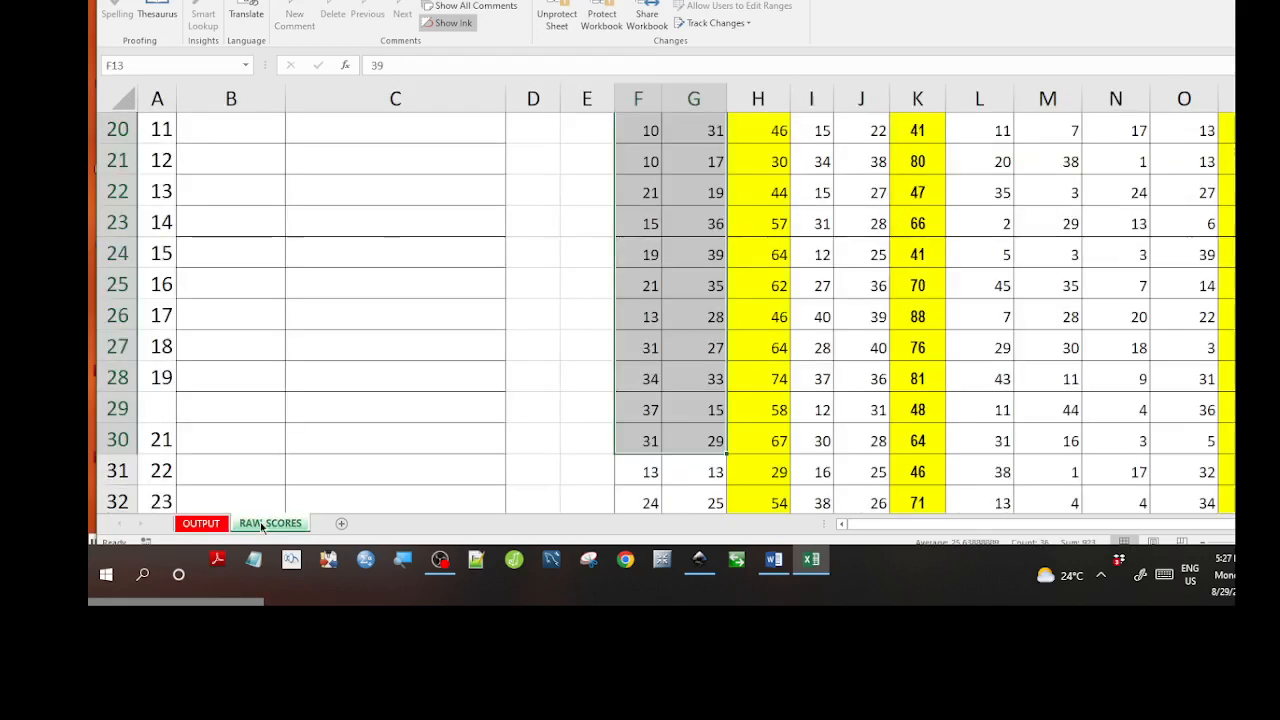
Check the second student's stream in E11 and grammar and composition scores in F11:G11.
click(872, 325)
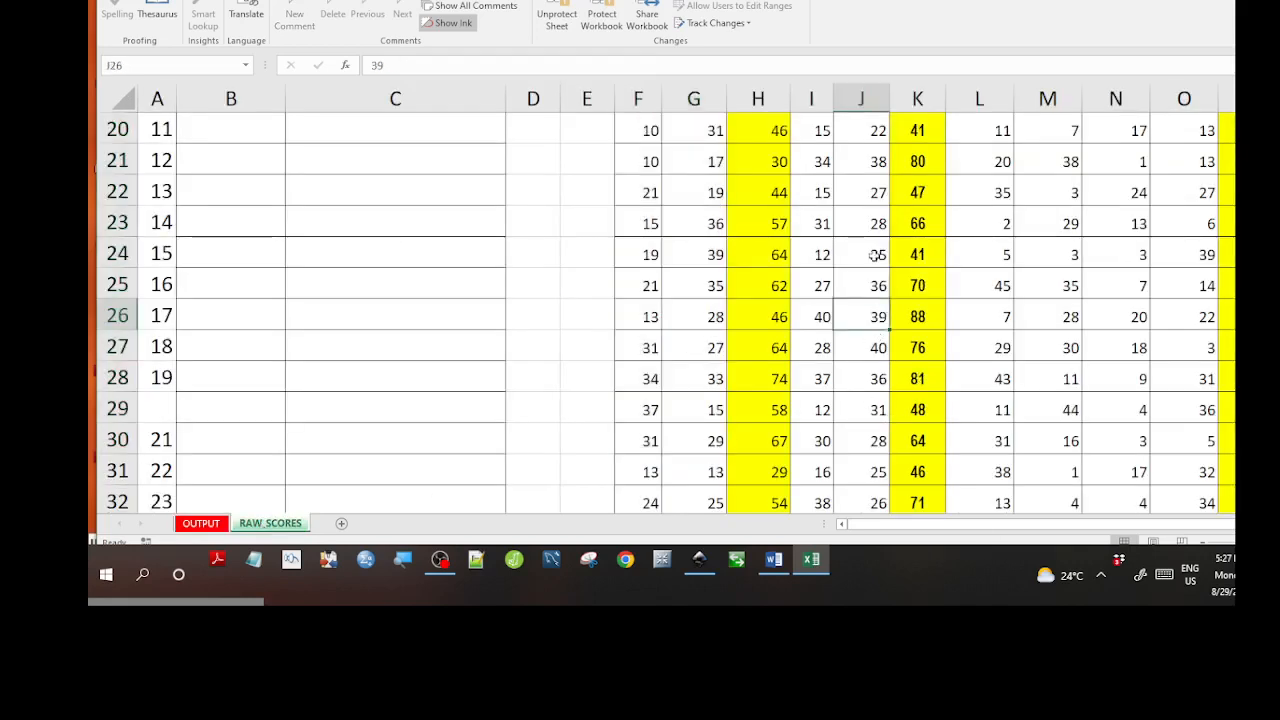
scroll(876, 256, up, 4)
click(592, 200)
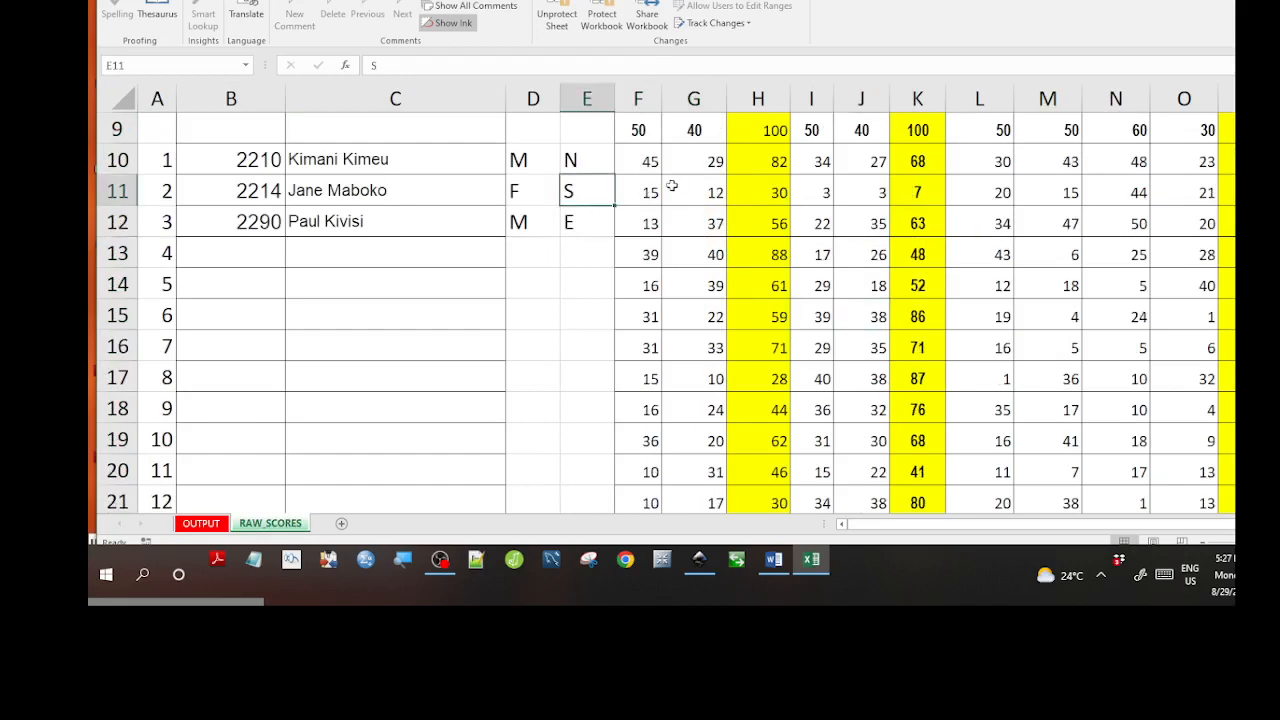
click(643, 180)
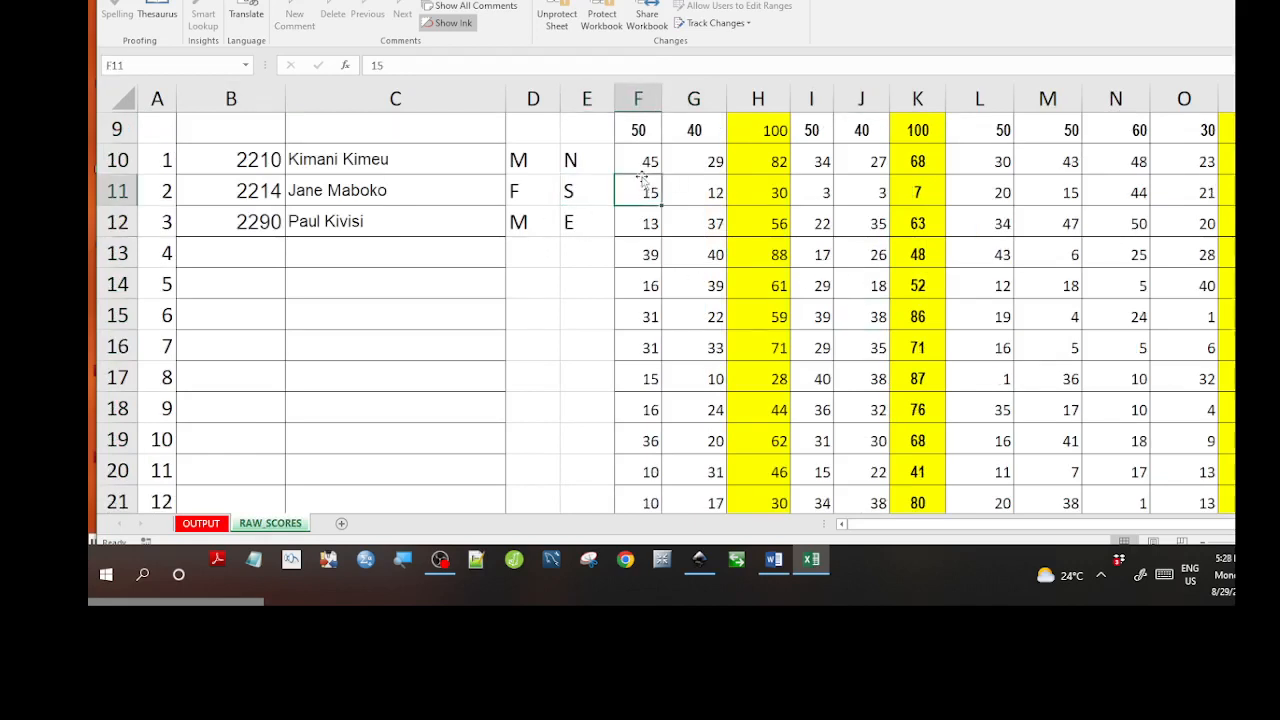
key(Right)
key(Right)
key(Right)
key(Right)
key(Right)
key(Right)
key(Right)
key(Right)
key(Right)
key(Right)
key(Right)
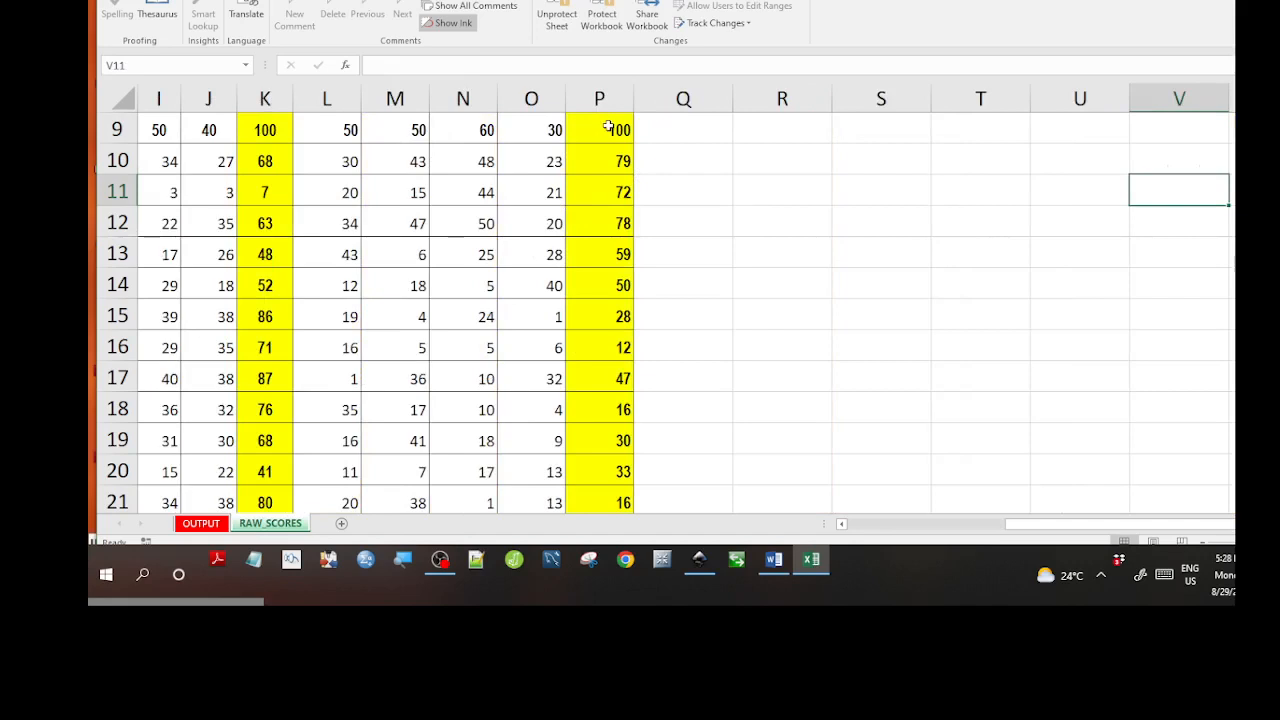
Step through the TOTAL (SST_CRE) formulas in column P from P9, then return to OUTPUT.
click(607, 126)
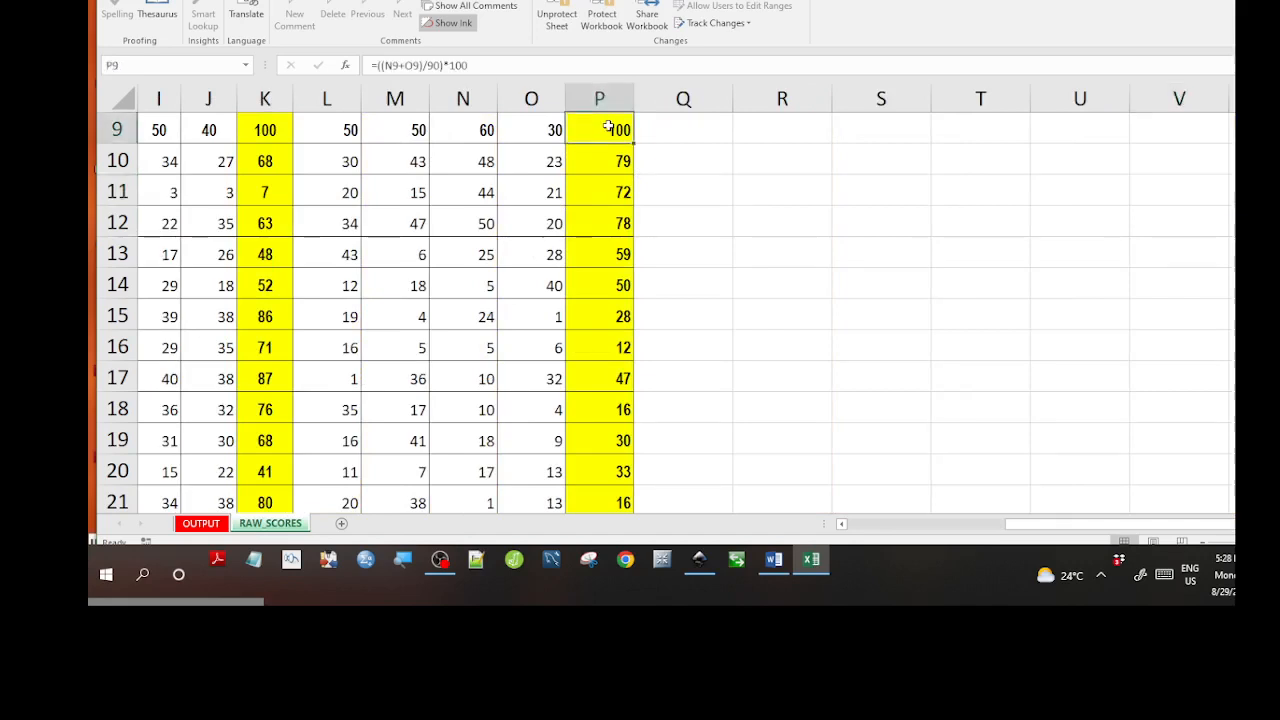
scroll(607, 126, up, 2)
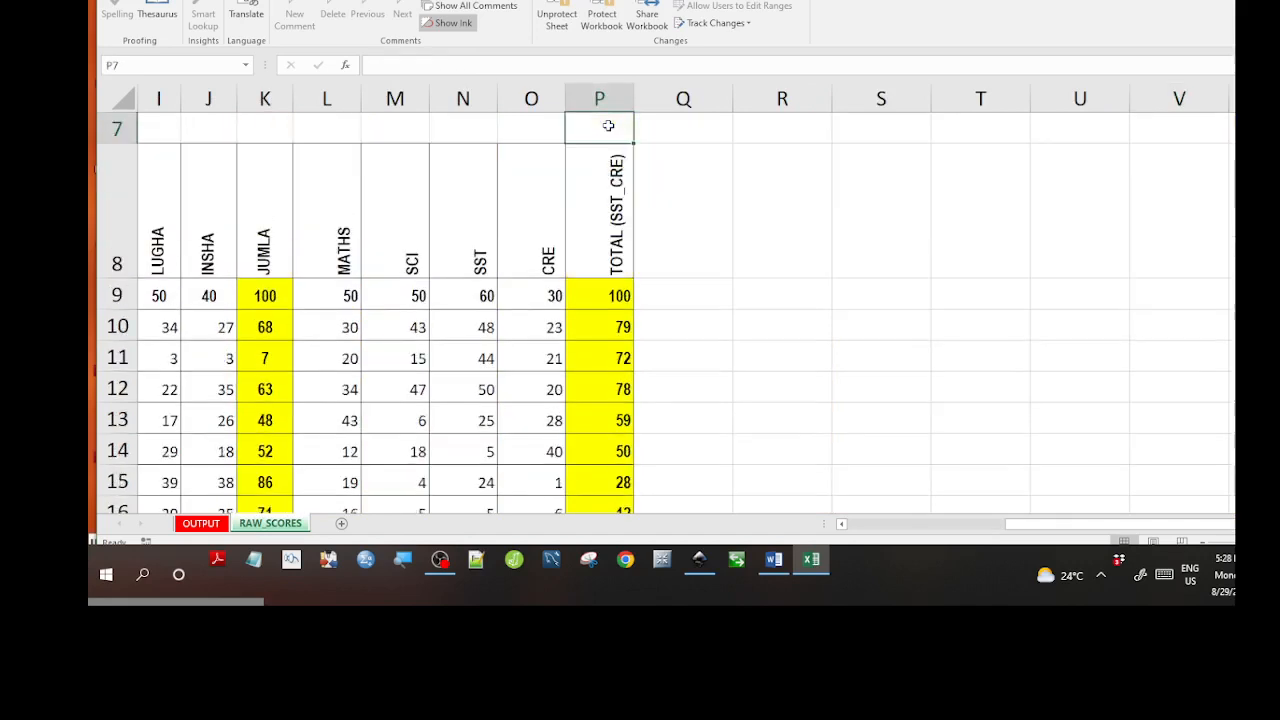
key(Down)
key(Down)
key(Down)
key(Down)
key(Down)
key(Down)
key(Down)
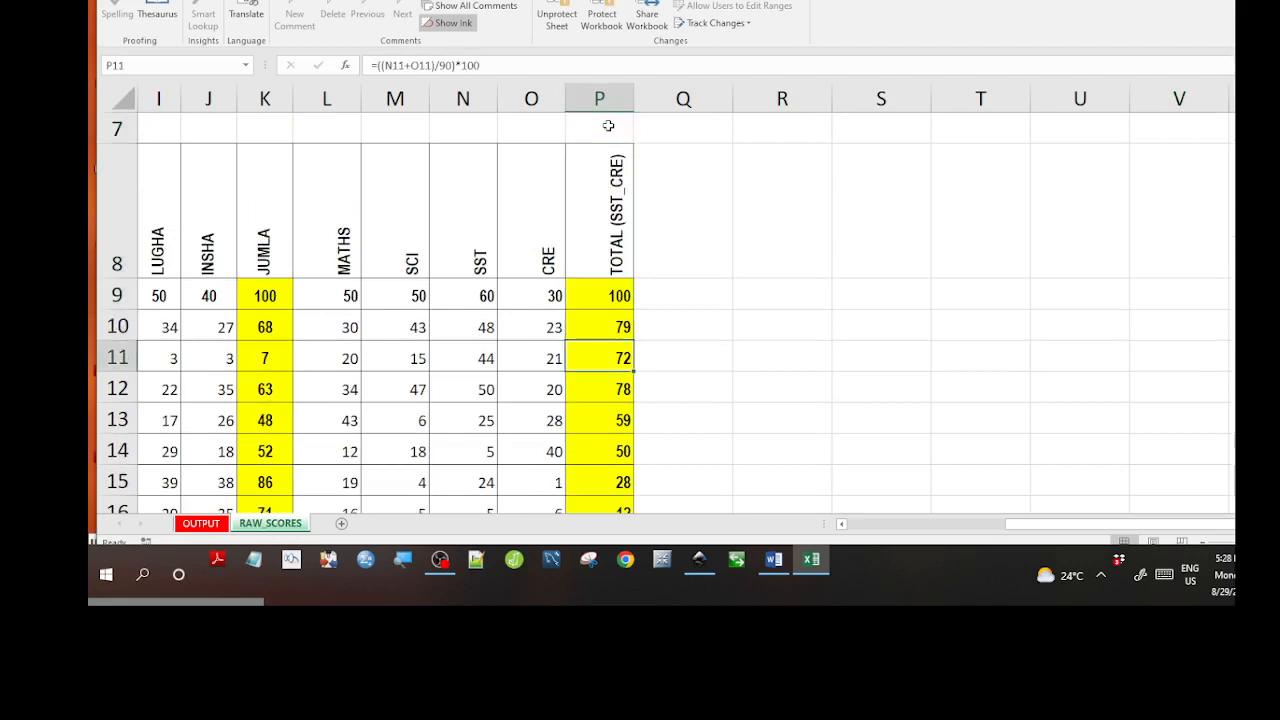
key(Down)
key(Down)
key(Down)
key(Down)
key(Down)
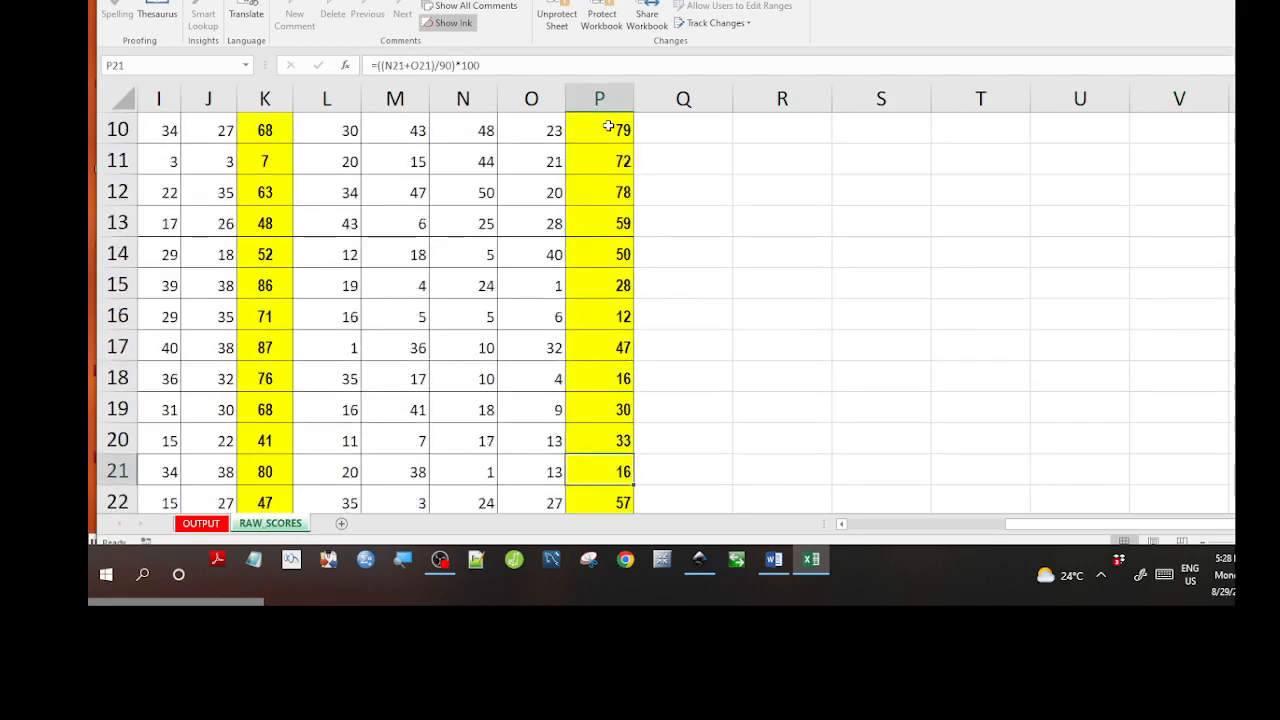
key(Up)
key(Up)
key(Up)
key(Up)
key(Up)
key(Up)
key(Up)
key(Up)
key(Up)
key(Up)
key(Up)
key(Up)
key(Up)
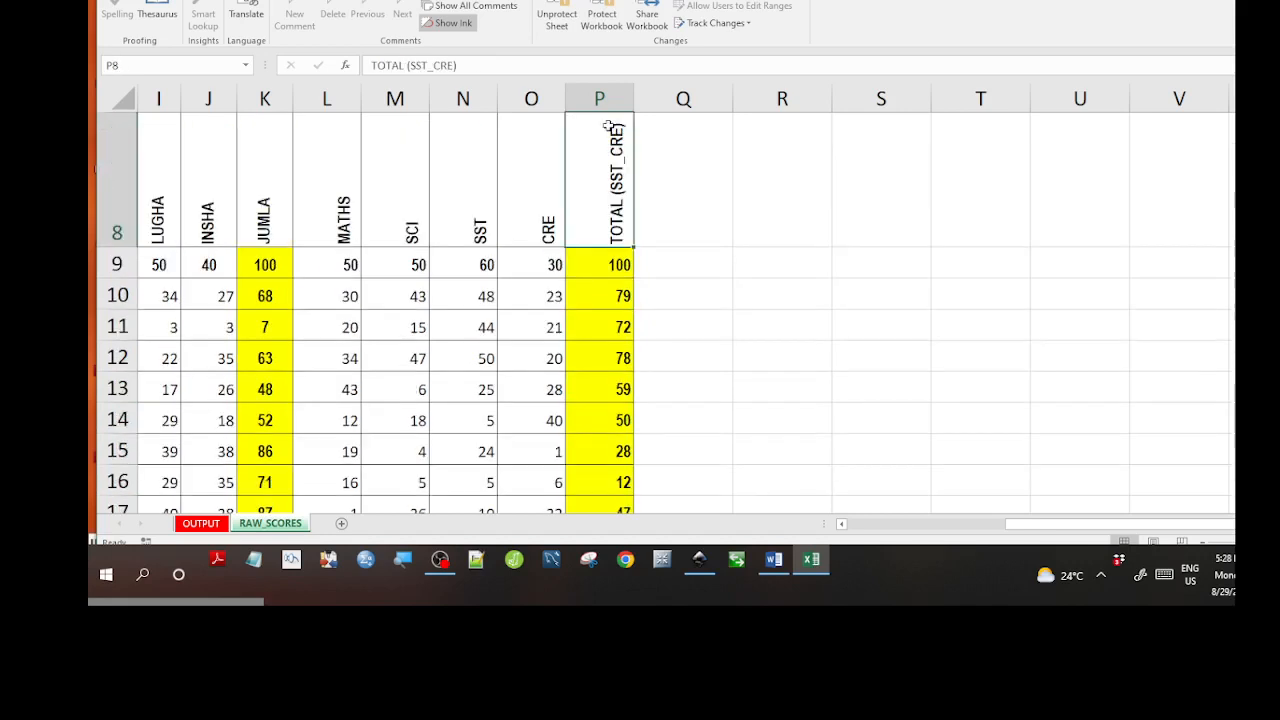
key(Down)
key(Down)
key(Down)
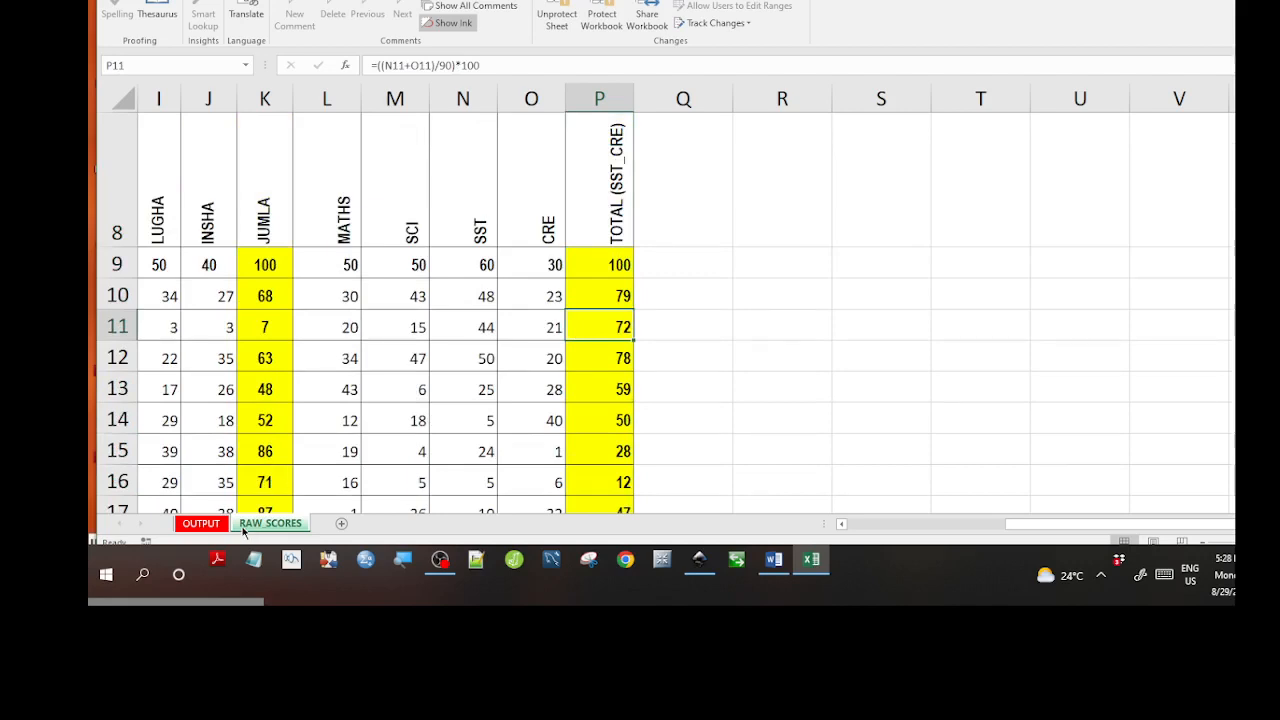
click(200, 523)
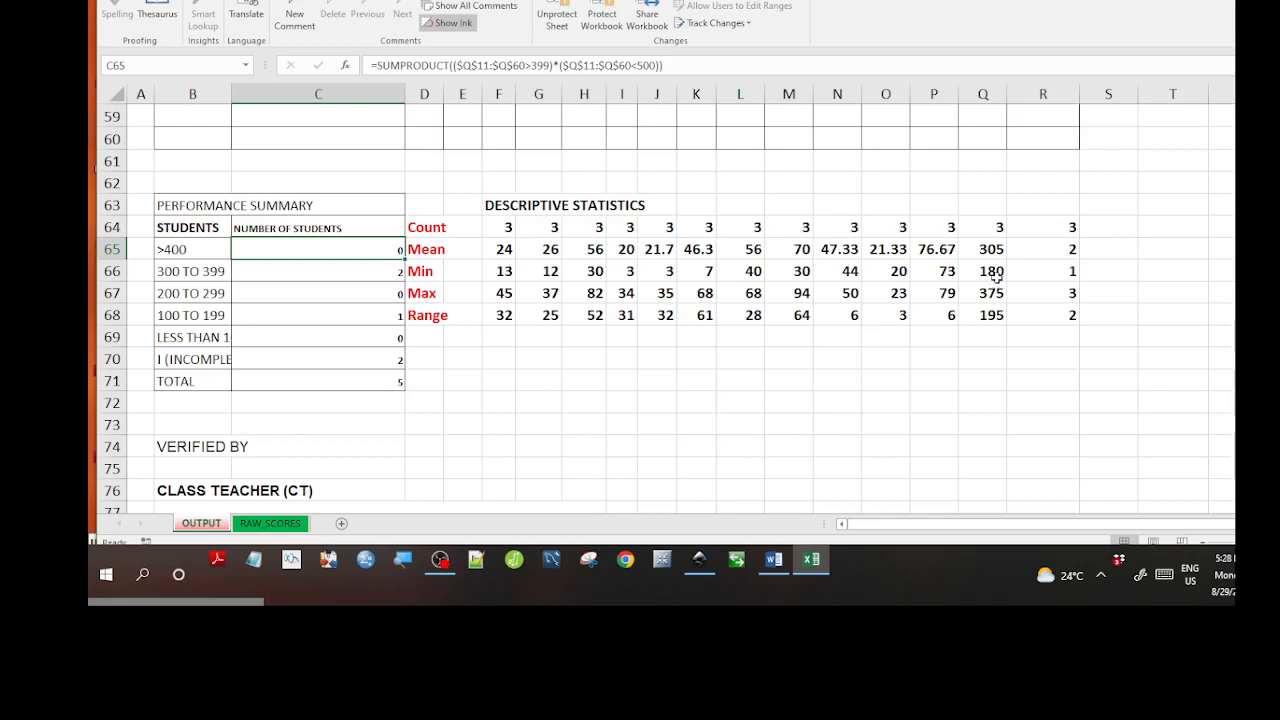
click(997, 279)
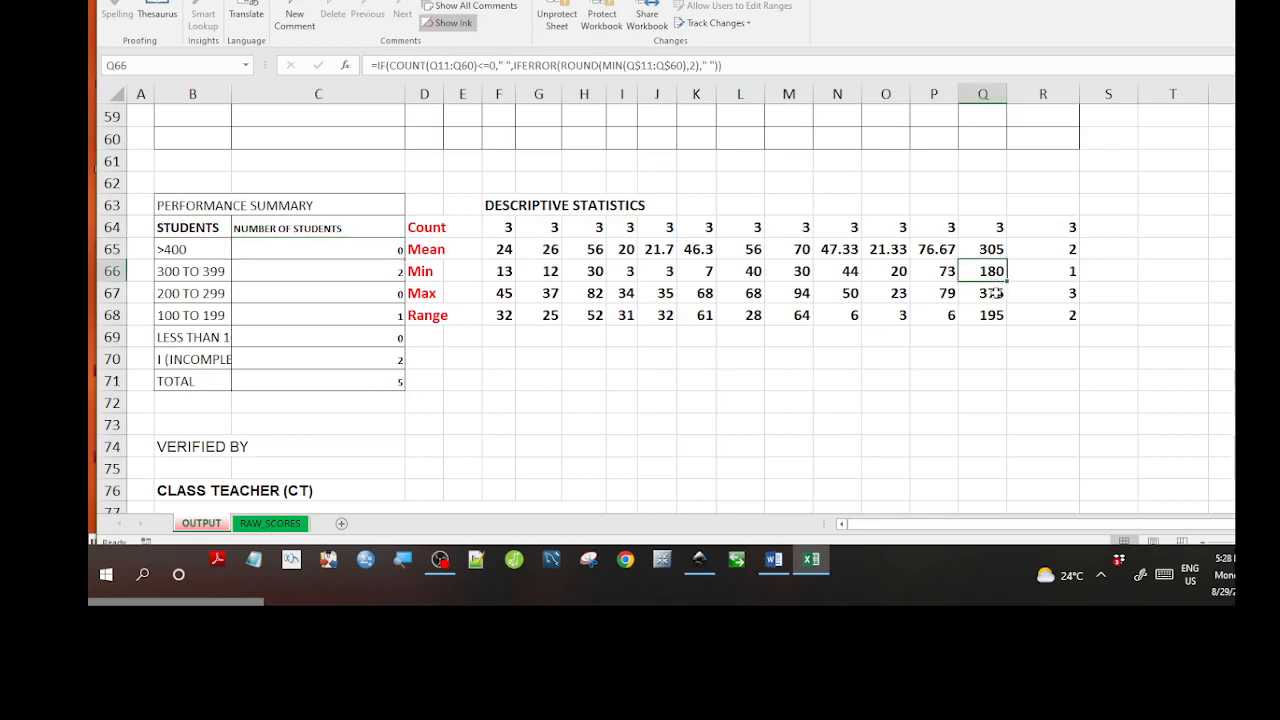
click(997, 293)
click(991, 318)
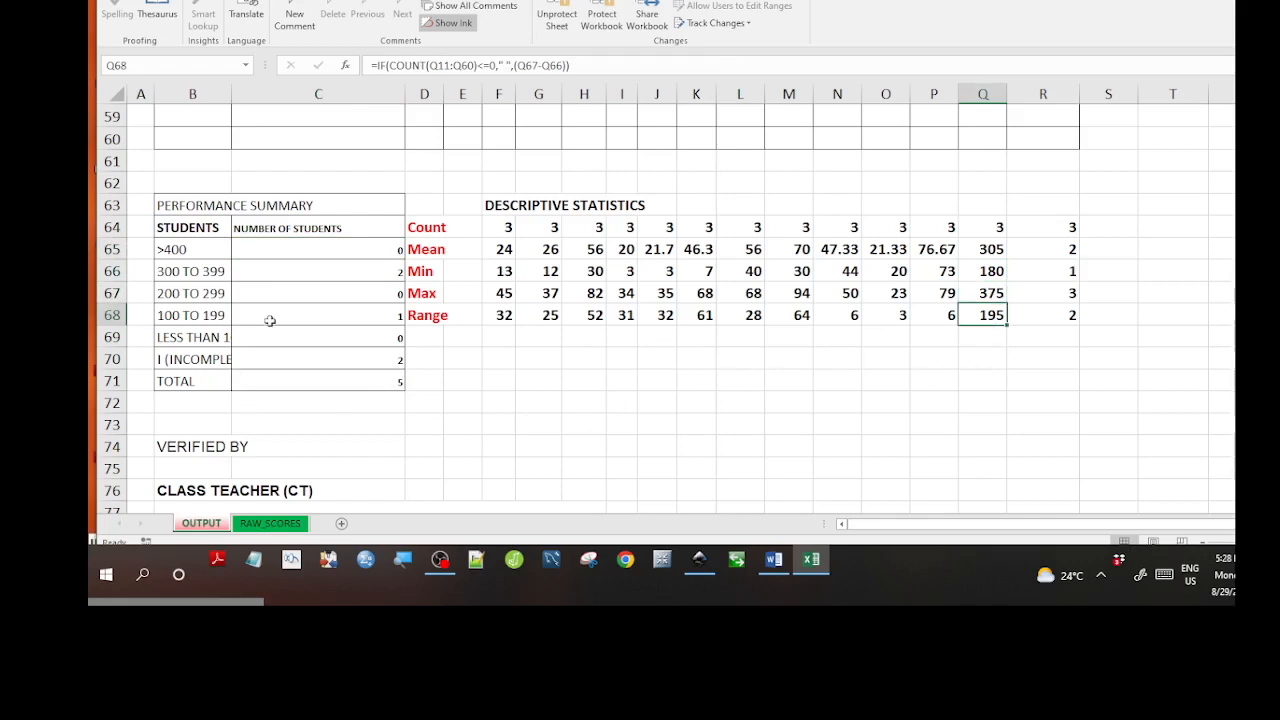
drag(294, 263, 294, 259)
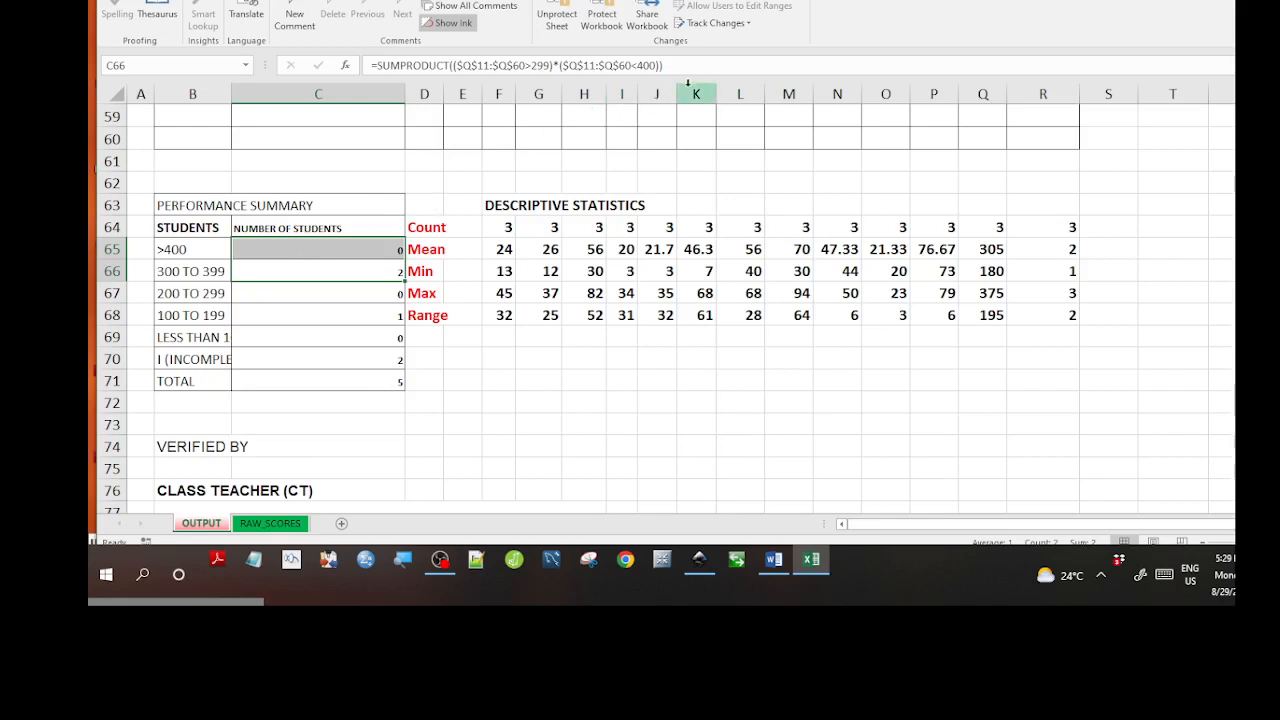
click(878, 423)
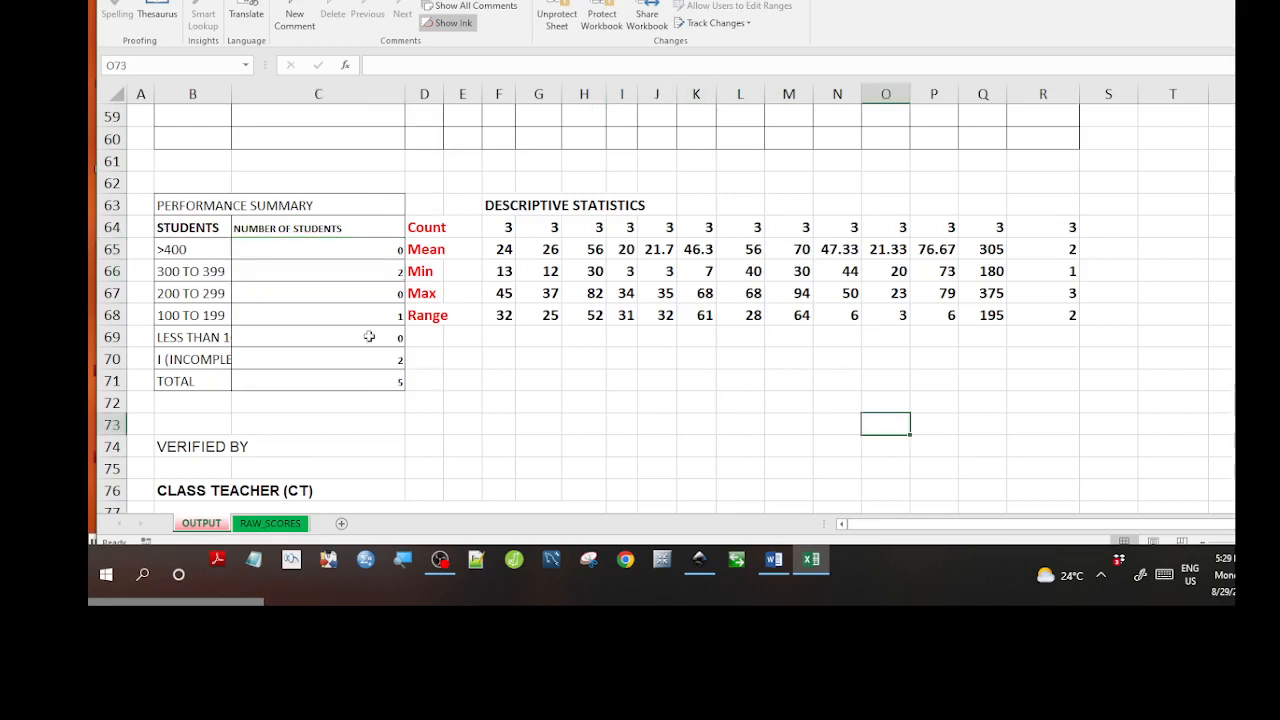
click(467, 356)
click(467, 384)
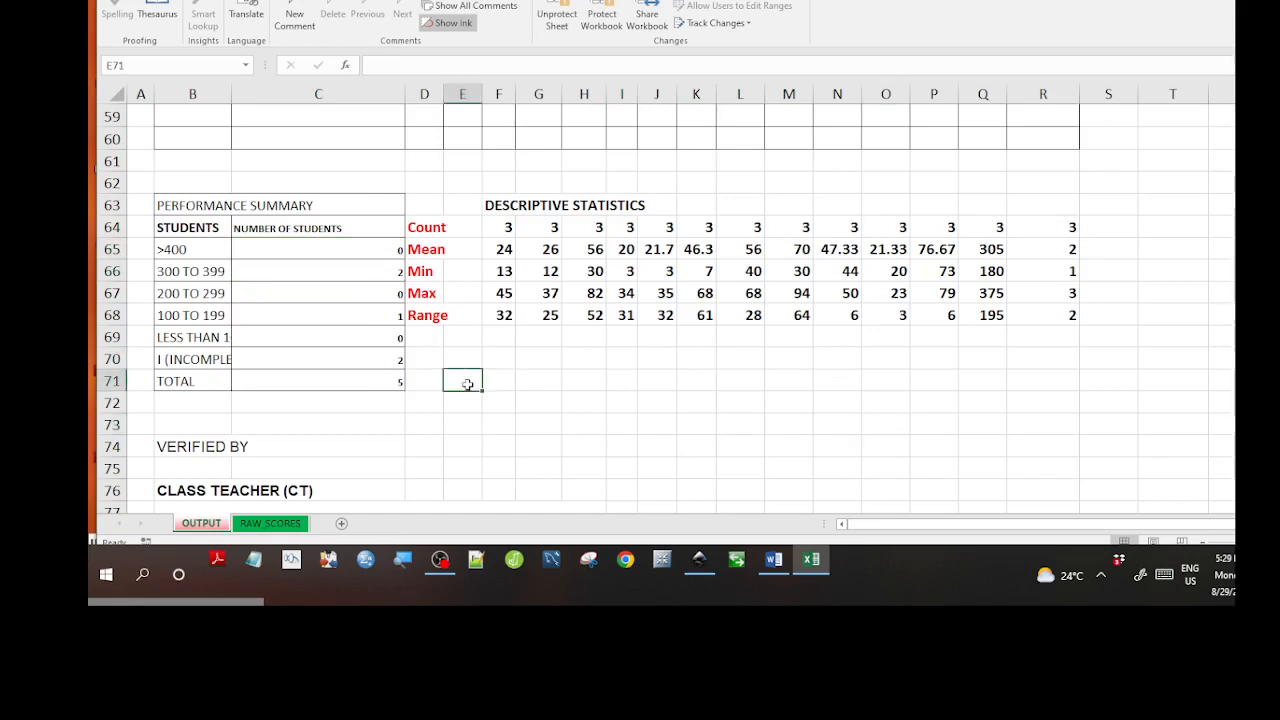
key(Down)
key(Down)
key(Down)
key(Down)
key(Down)
key(Down)
key(Down)
key(Down)
key(Down)
key(Down)
key(Down)
key(Down)
key(Down)
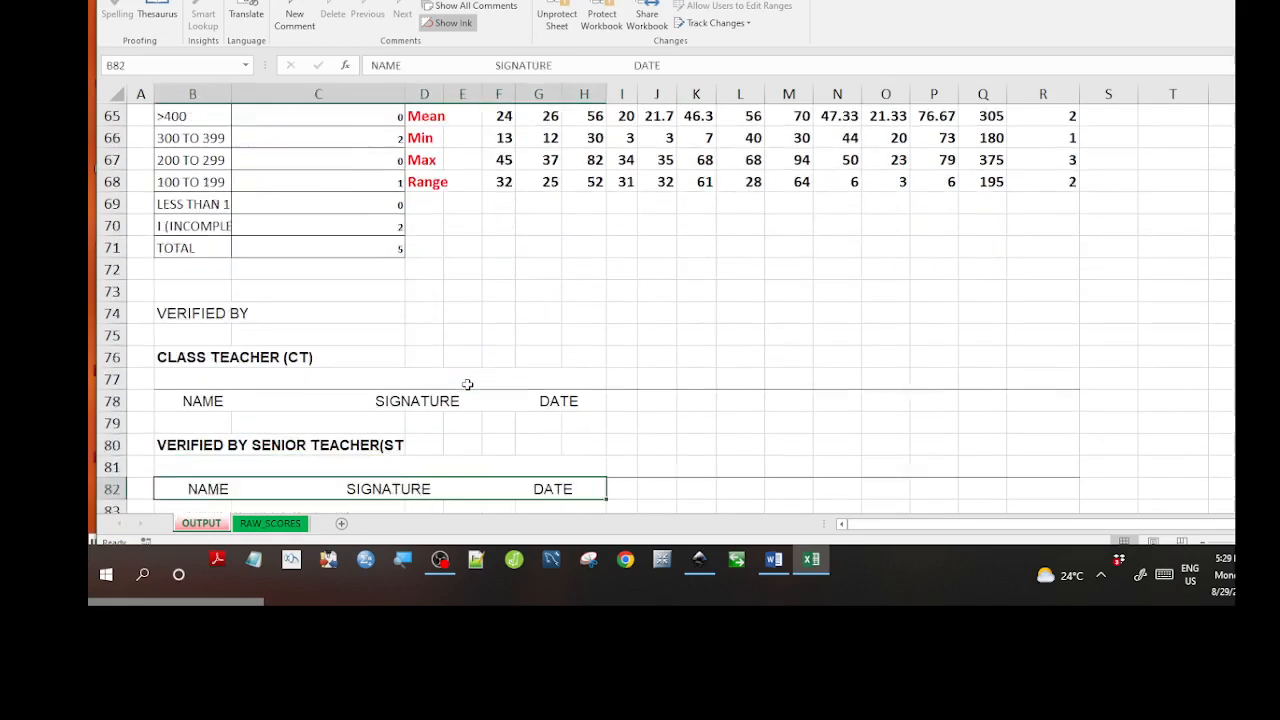
key(Down)
key(Down)
key(Down)
key(Up)
key(Up)
key(Up)
key(Up)
key(Up)
key(Up)
key(Up)
key(Up)
key(Up)
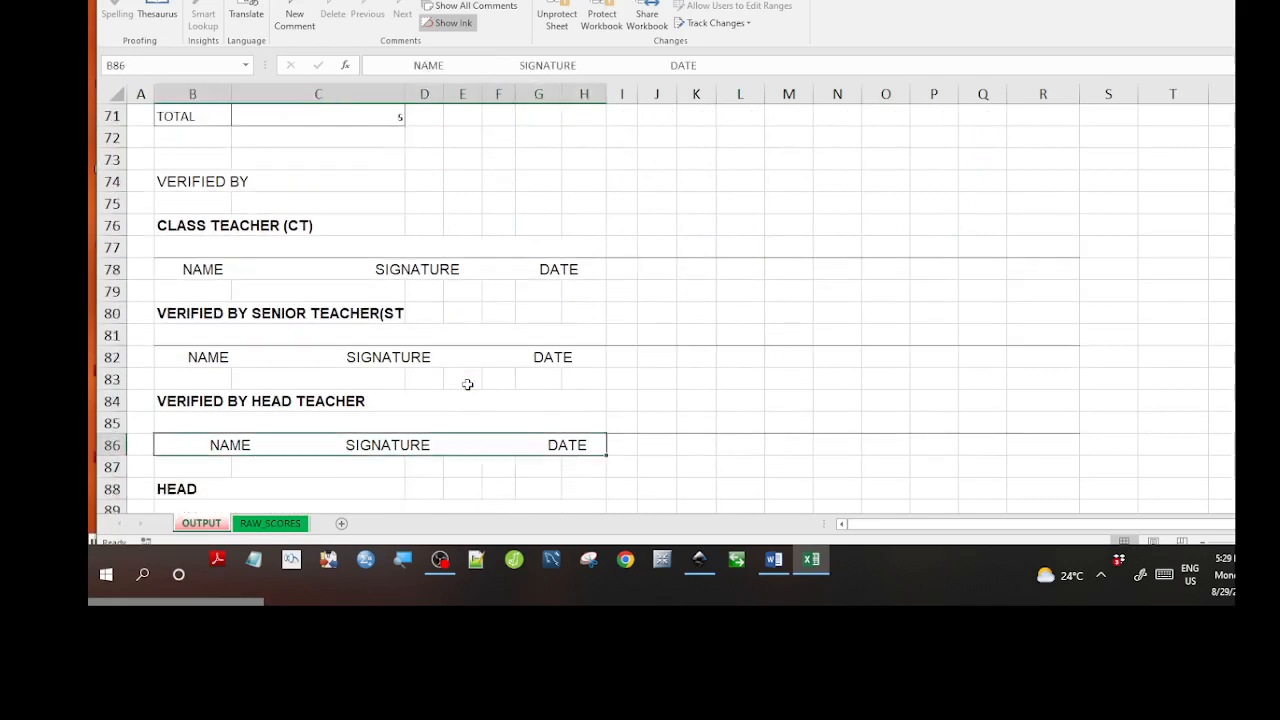
key(Up)
key(Up)
key(Up)
key(Up)
key(Up)
key(Up)
key(Up)
key(Up)
key(Up)
key(Up)
key(Up)
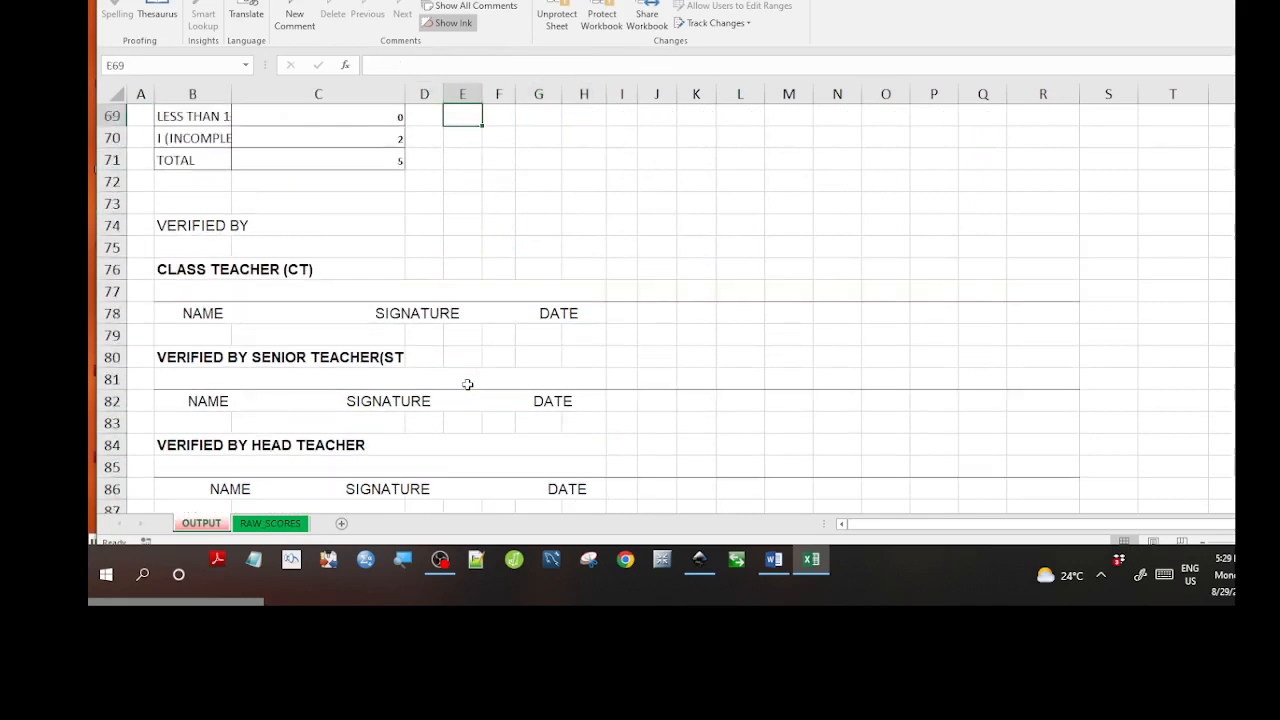
key(Up)
key(Up)
key(Up)
key(Up)
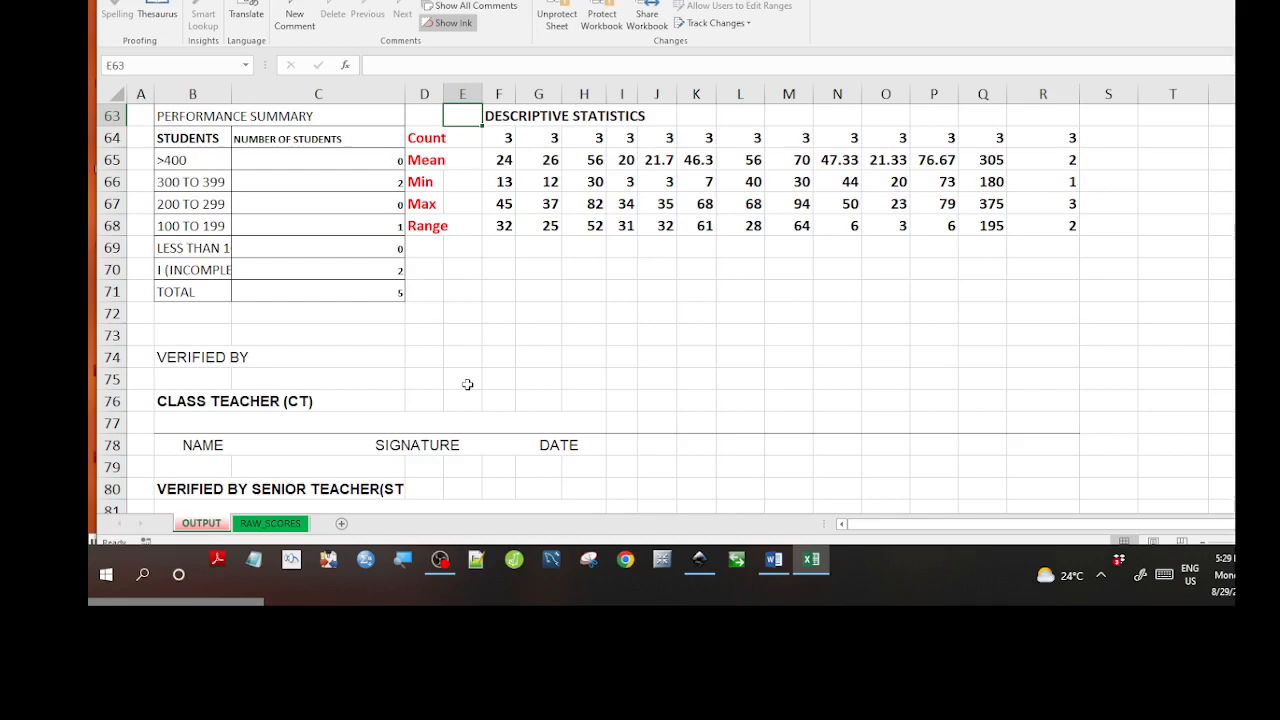
key(Down)
key(Down)
key(Down)
key(Down)
key(Down)
key(Down)
key(Down)
key(Down)
key(Down)
key(Down)
key(Down)
key(Down)
key(Down)
key(Down)
key(Down)
key(Down)
key(Down)
key(Down)
key(Down)
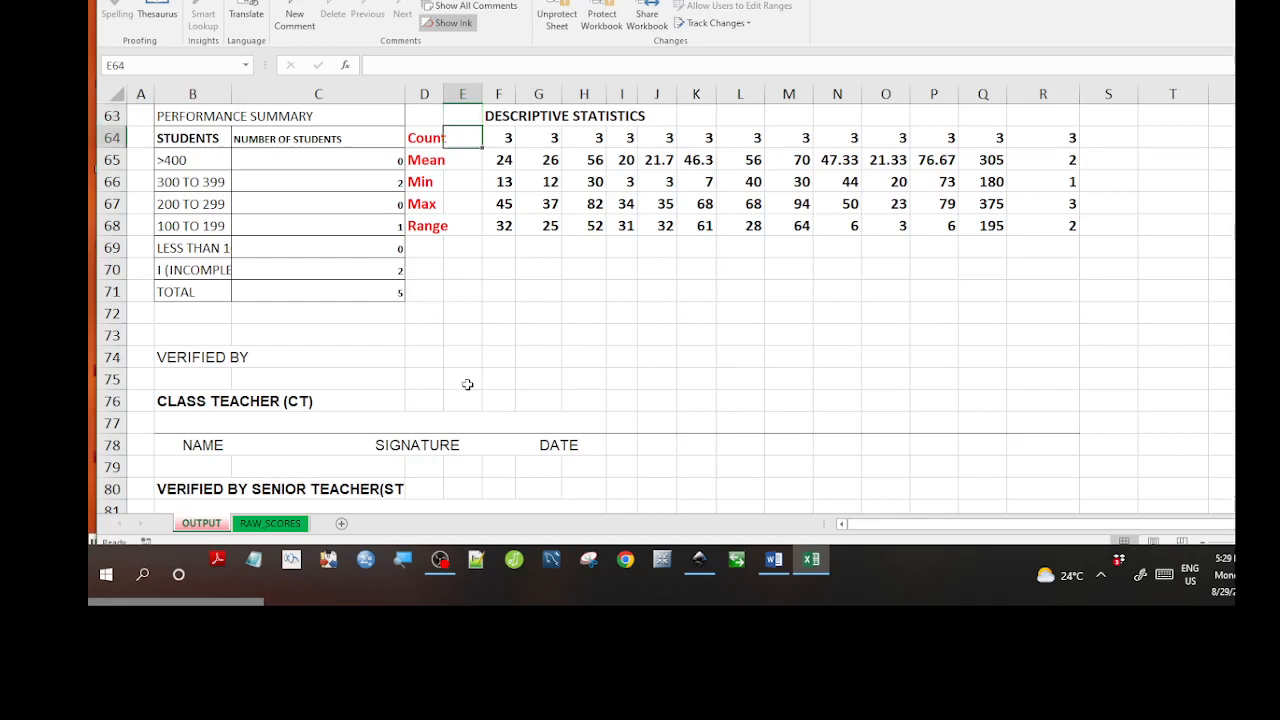
key(Down)
key(Down)
key(Down)
key(Down)
key(Down)
key(Down)
key(Down)
key(Down)
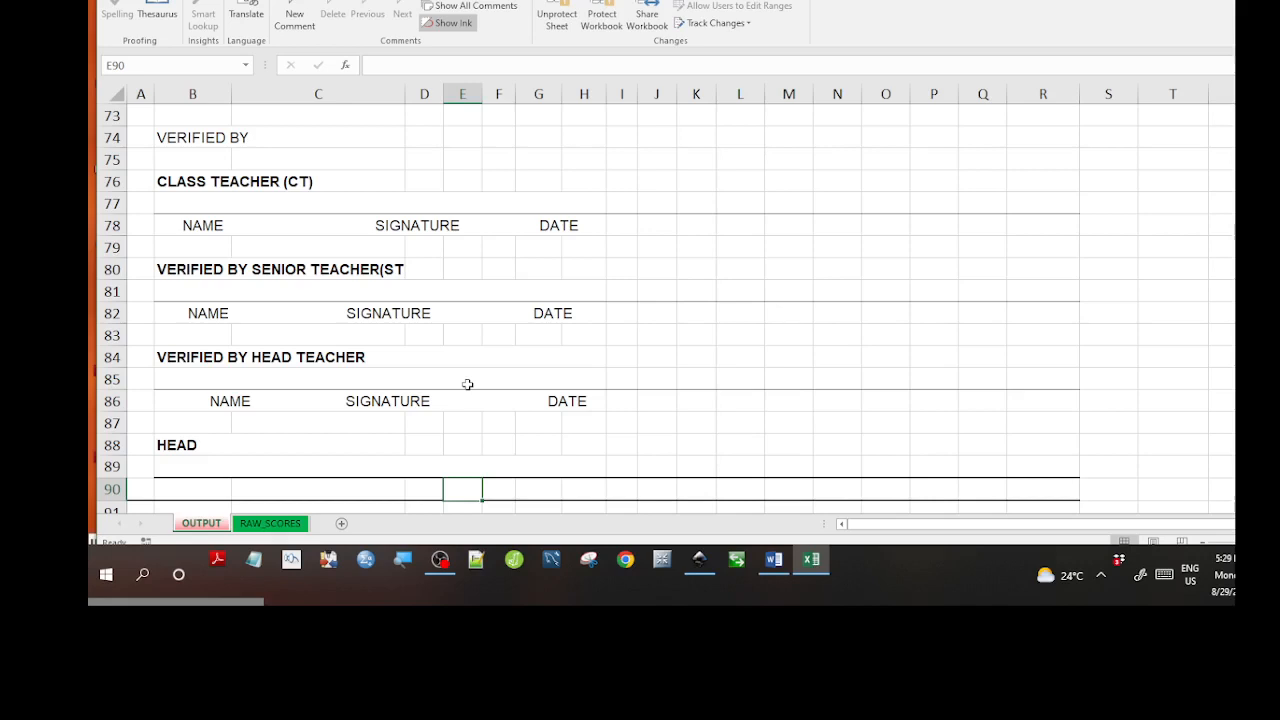
key(Down)
key(Down)
key(Down)
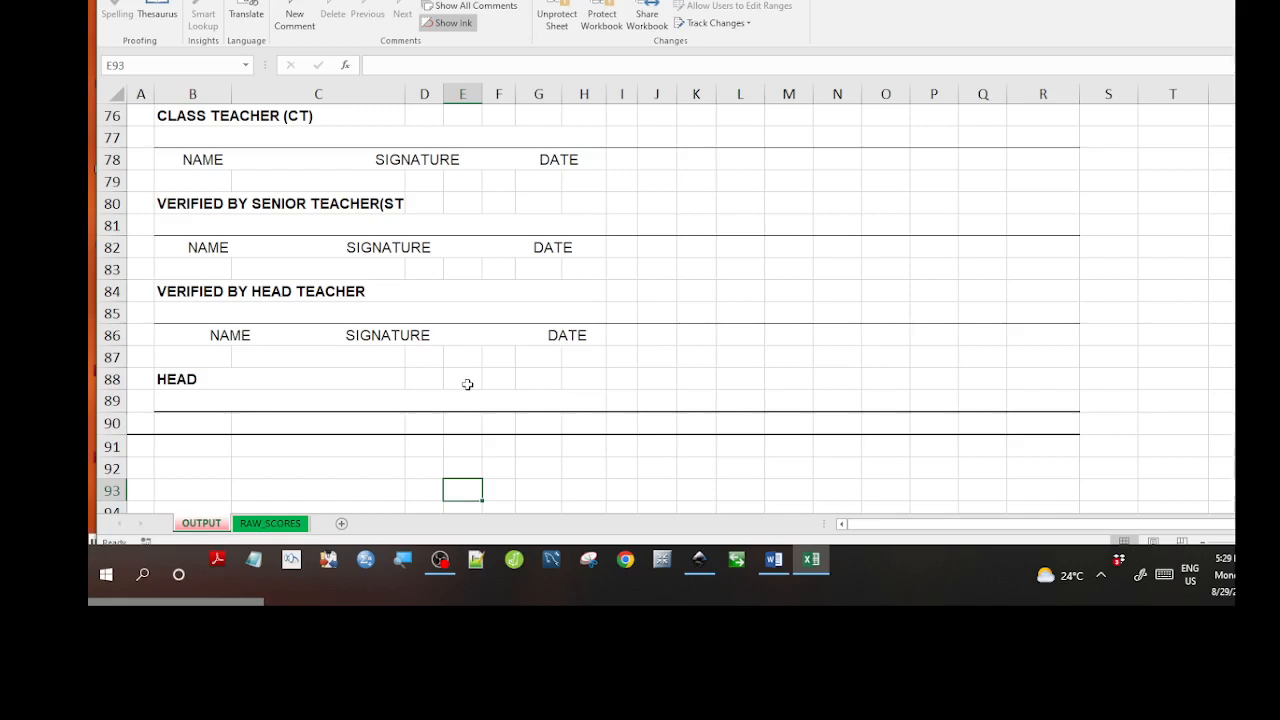
key(Down)
key(Down)
key(Down)
key(Down)
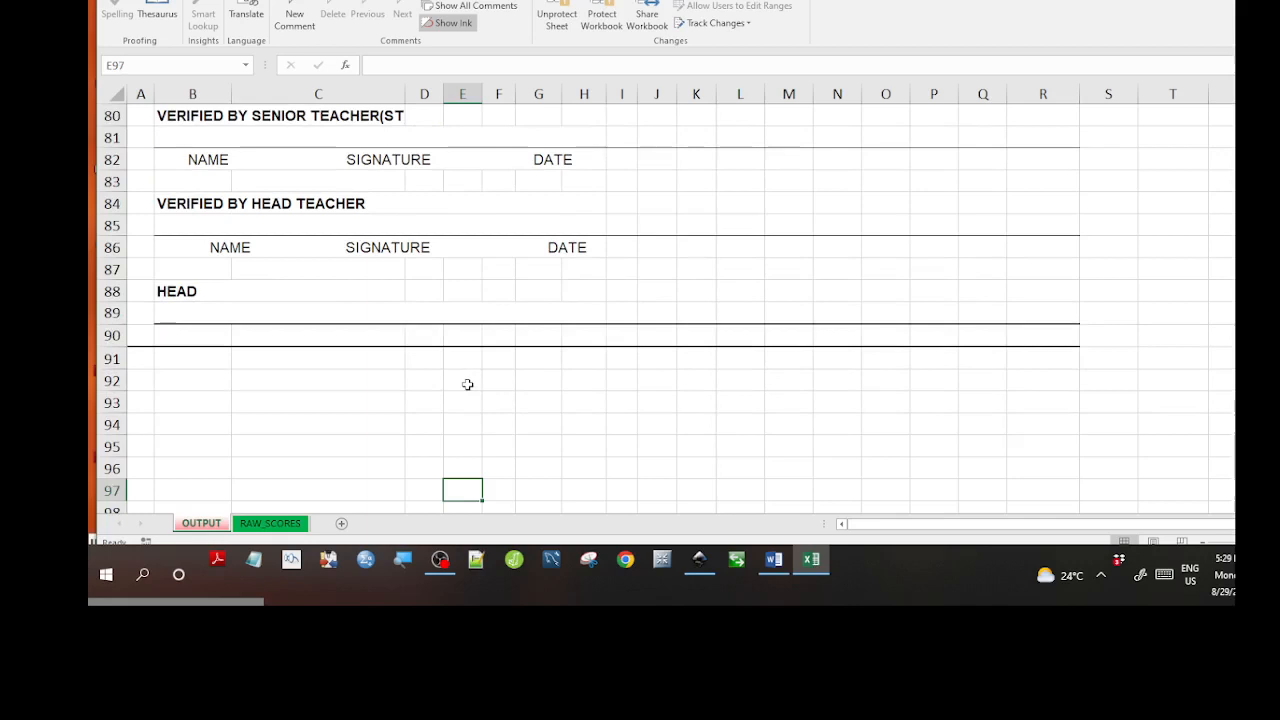
scroll(467, 384, up, 20)
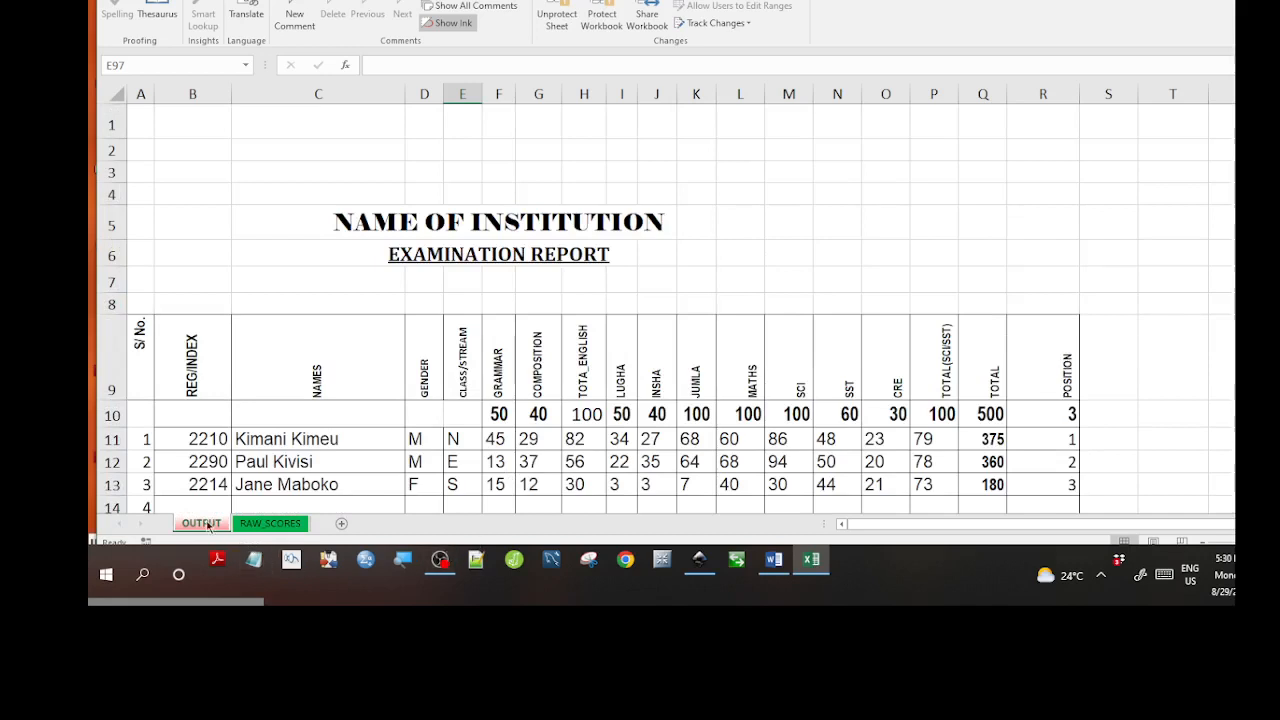
Check the JUMLA formula in row 14 and the SST and CRE scores, ending at empty cell B13.
click(243, 526)
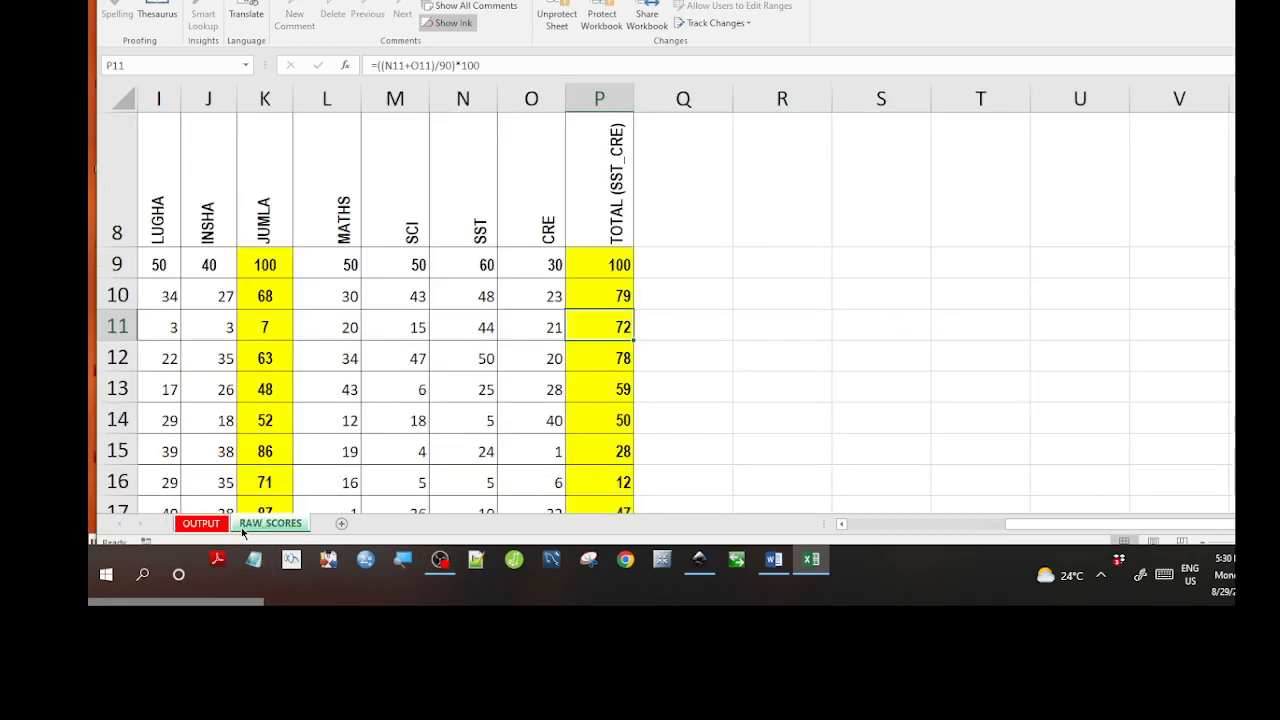
click(240, 428)
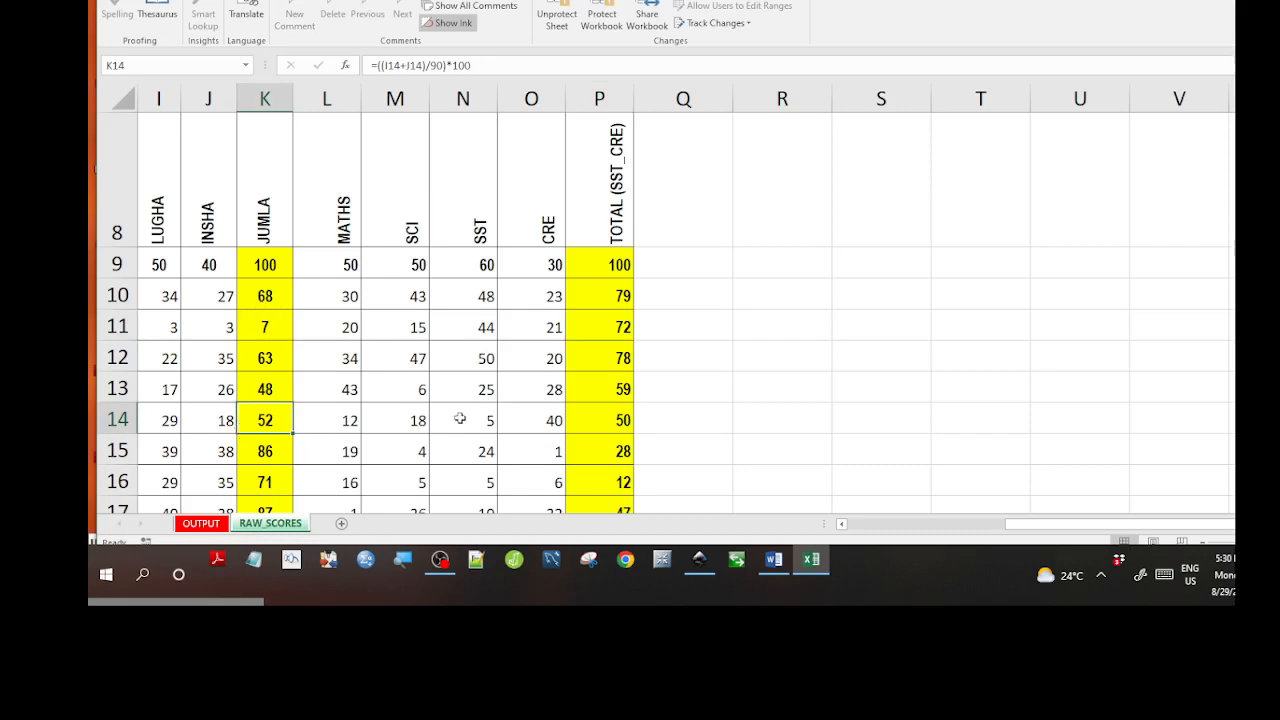
click(460, 418)
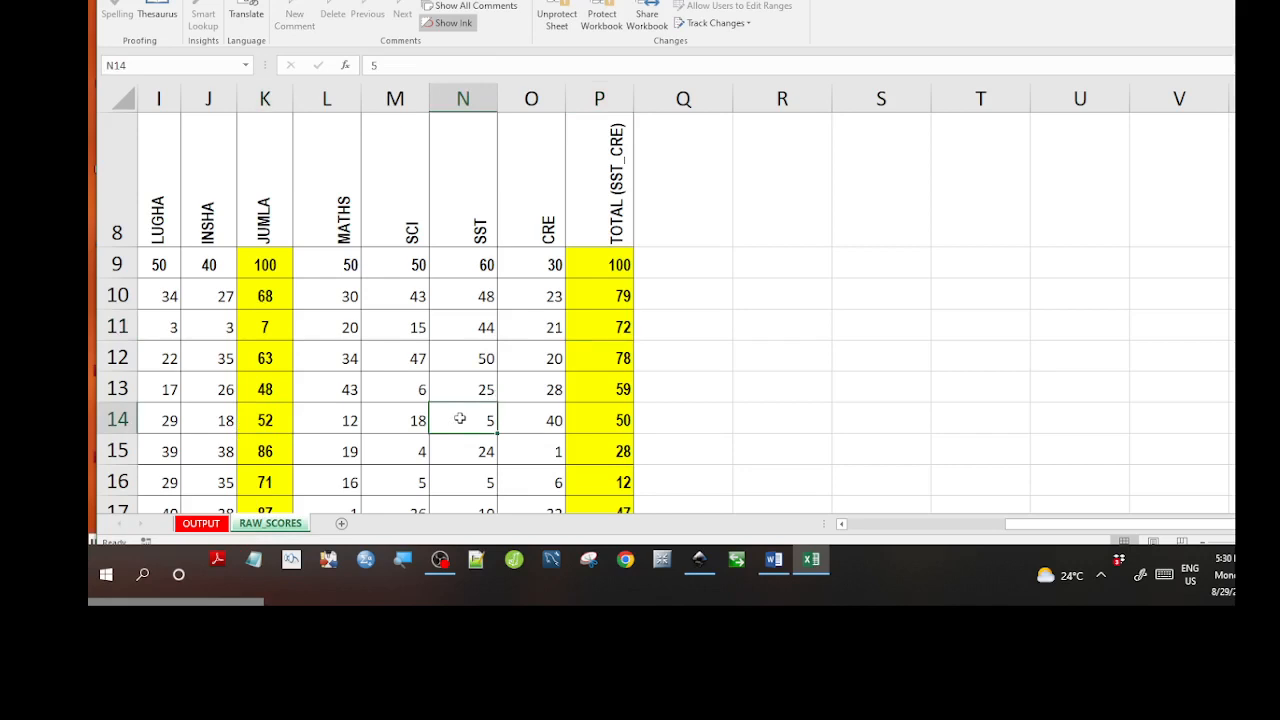
click(519, 384)
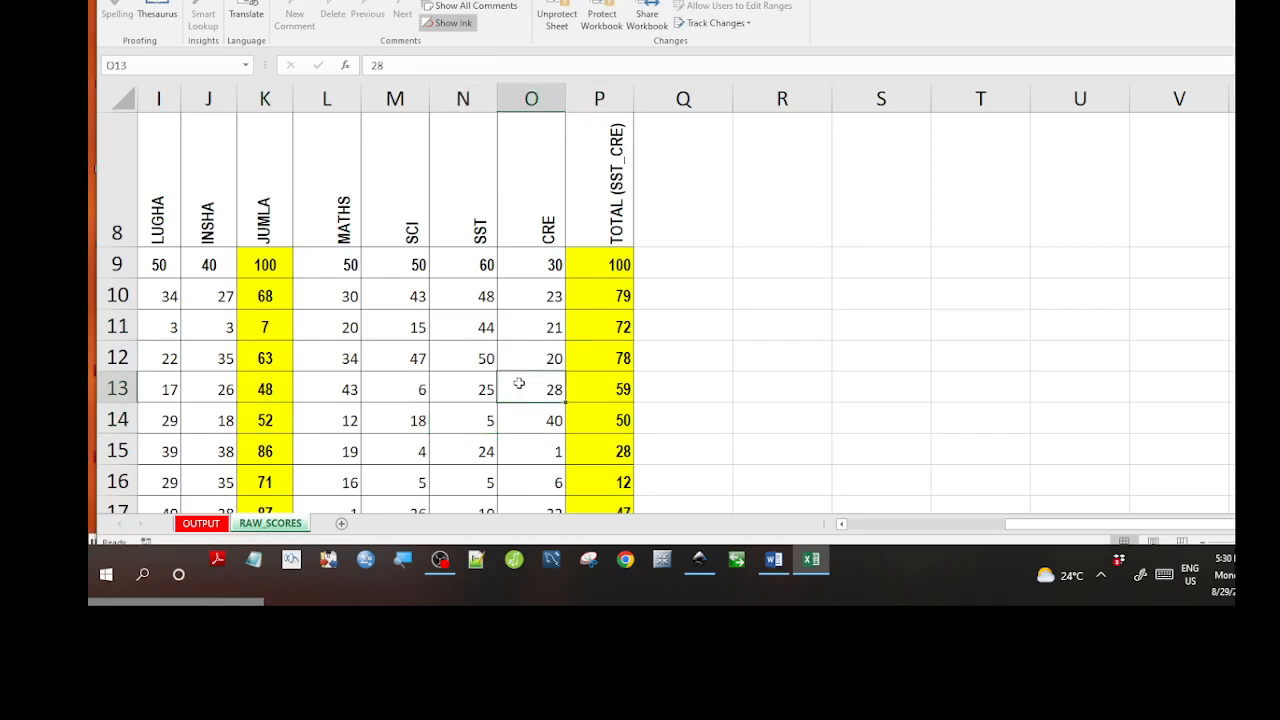
key(Left)
key(Left)
key(Left)
key(Left)
key(Left)
key(Left)
key(Left)
key(Left)
key(Left)
key(Left)
key(Left)
key(Left)
key(Left)
key(Left)
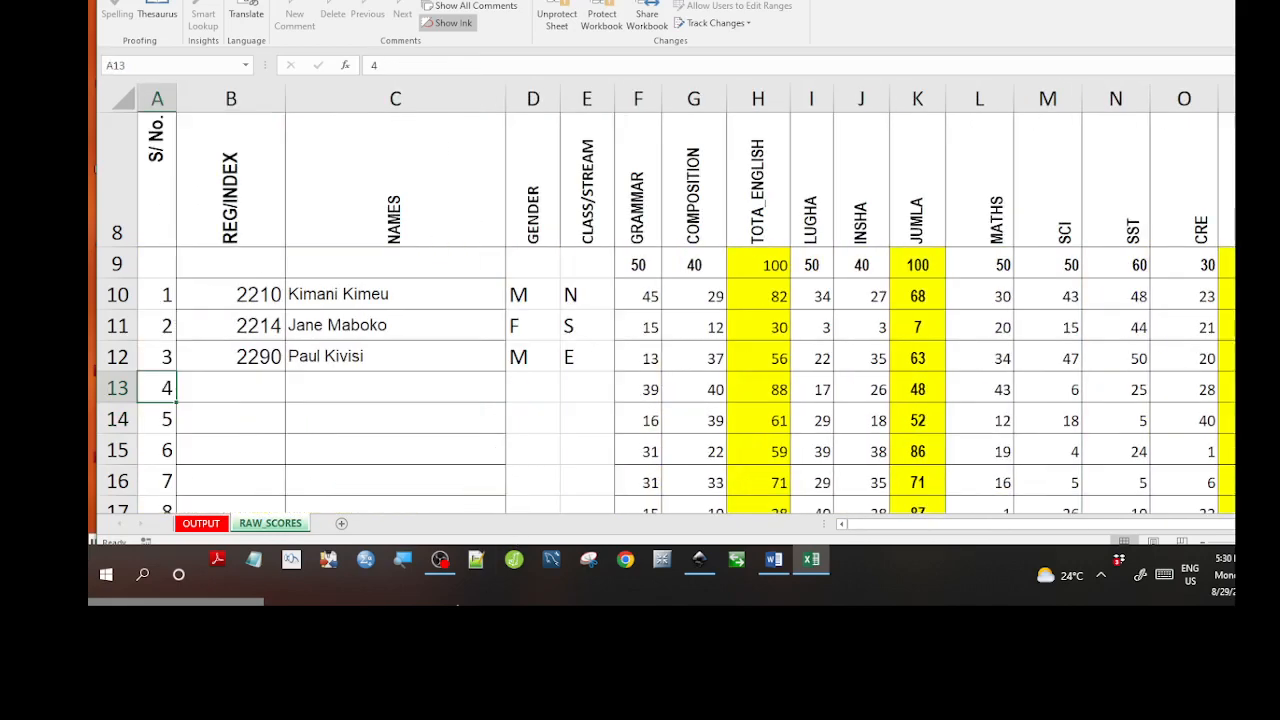
click(219, 390)
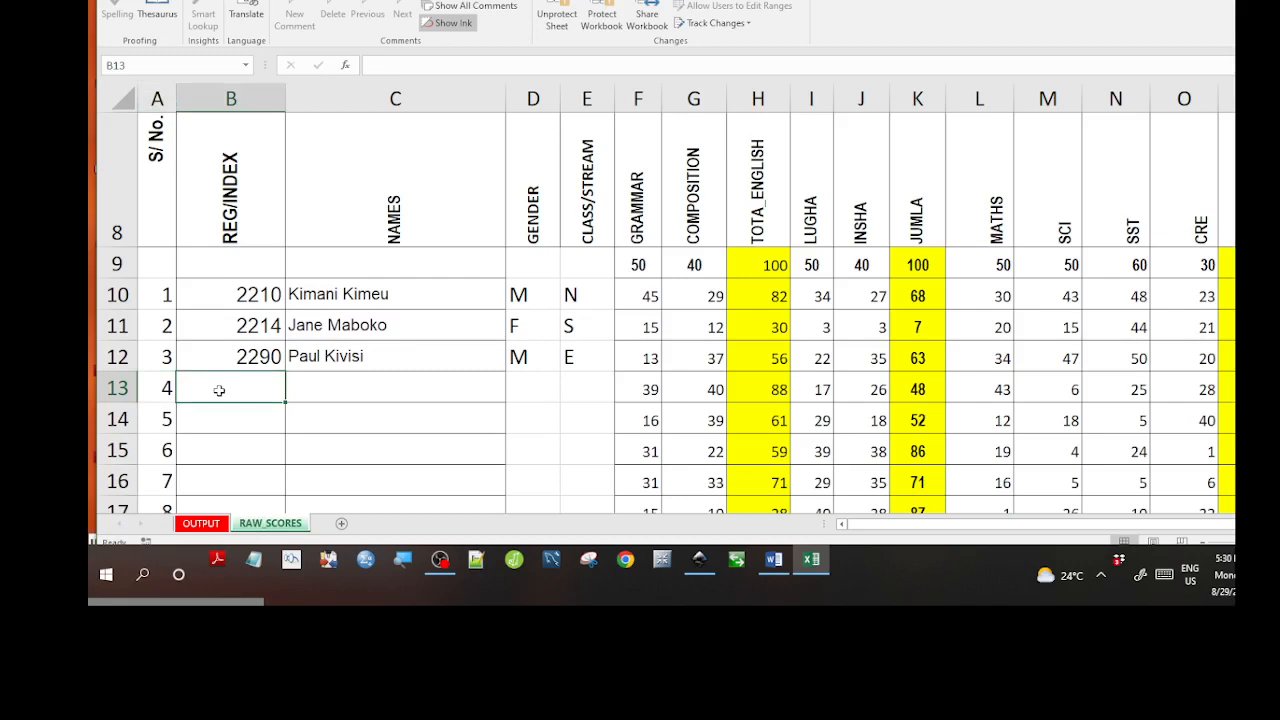
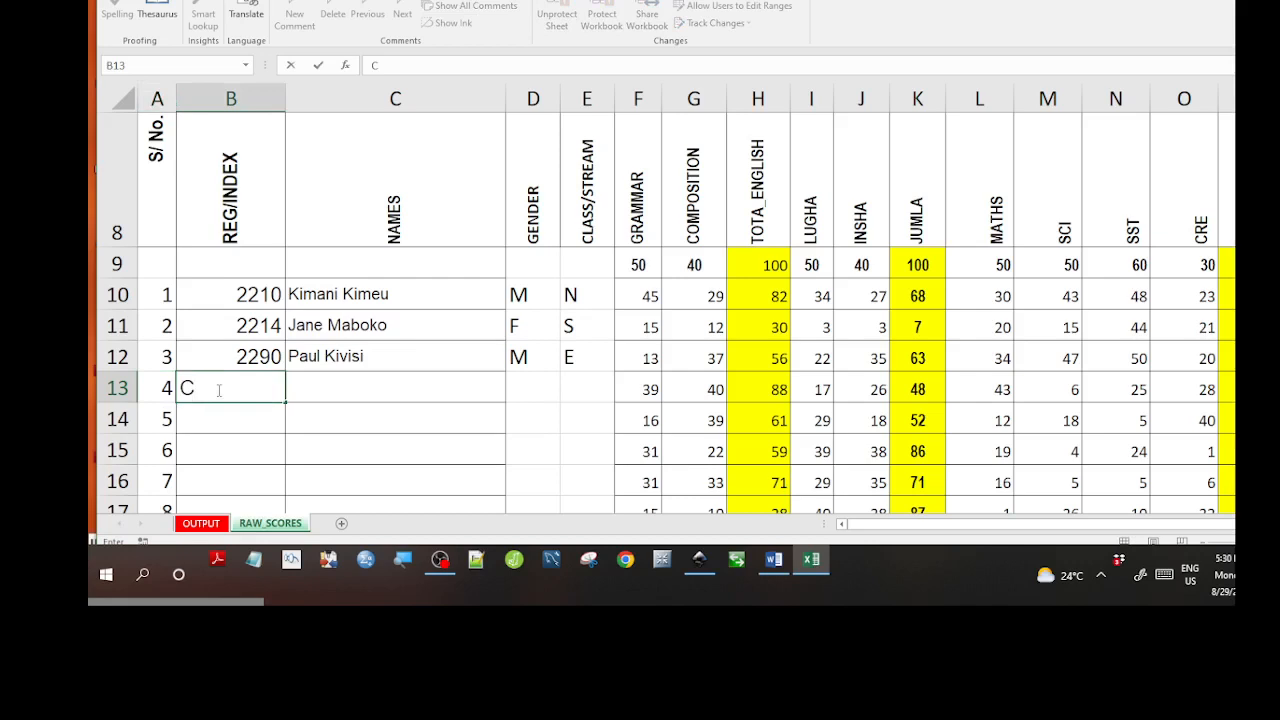
Enter index C2050 in B13 and the student's full name in C13.
key(Return)
click(246, 440)
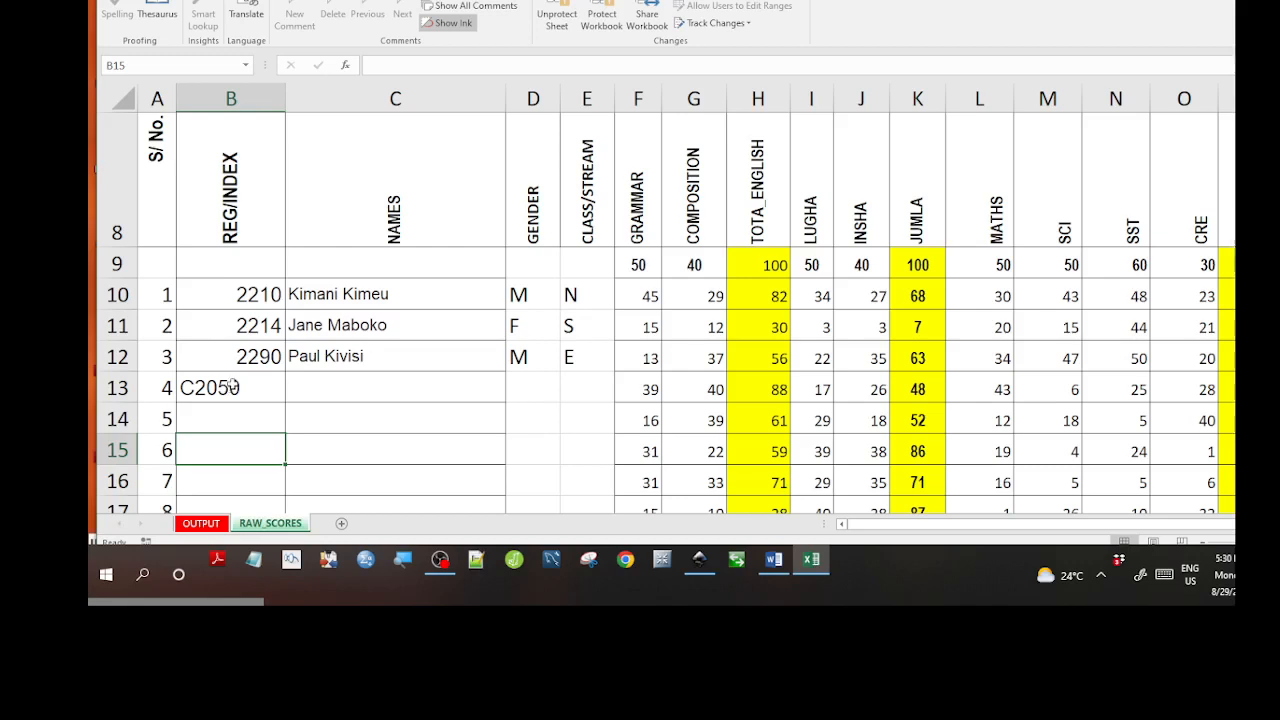
click(314, 381)
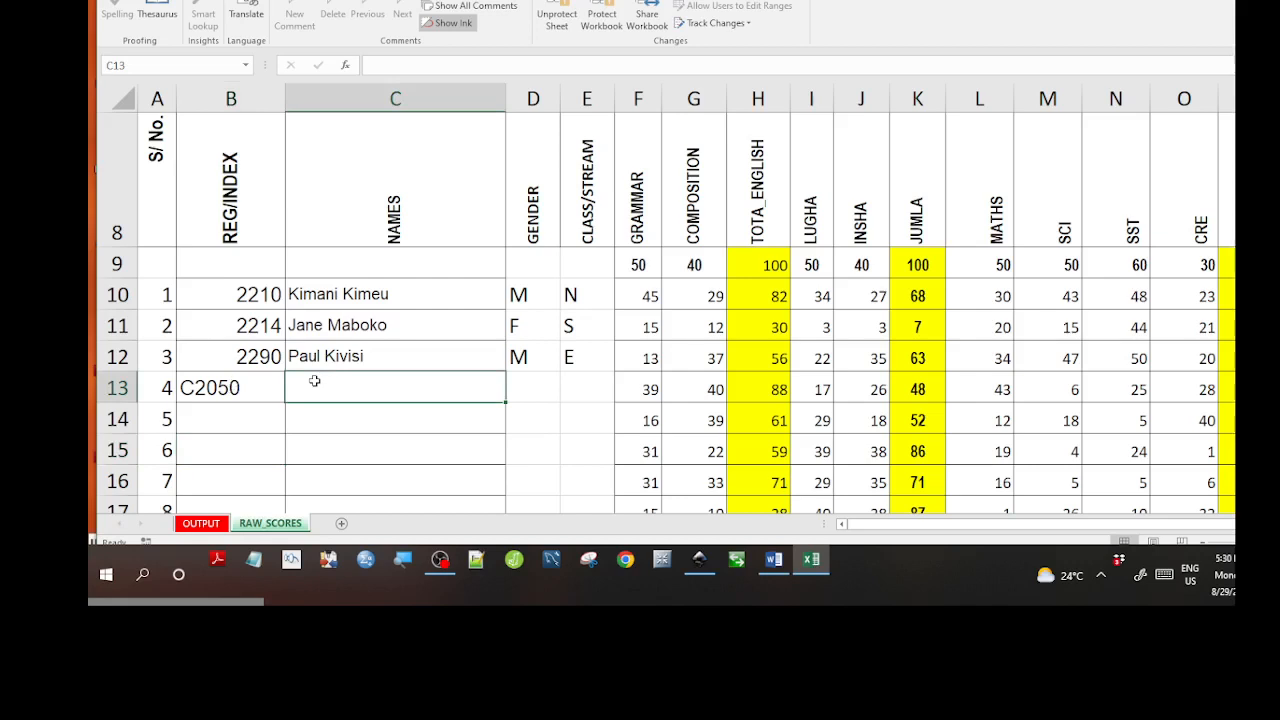
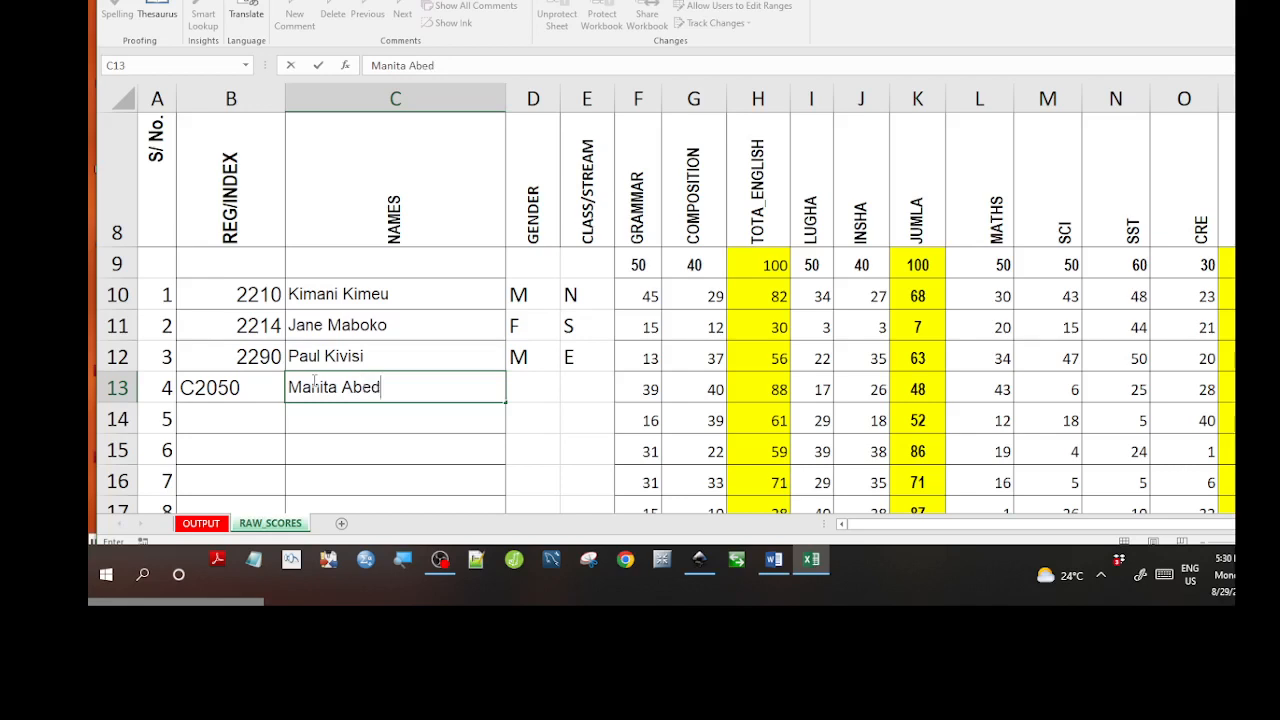
click(332, 426)
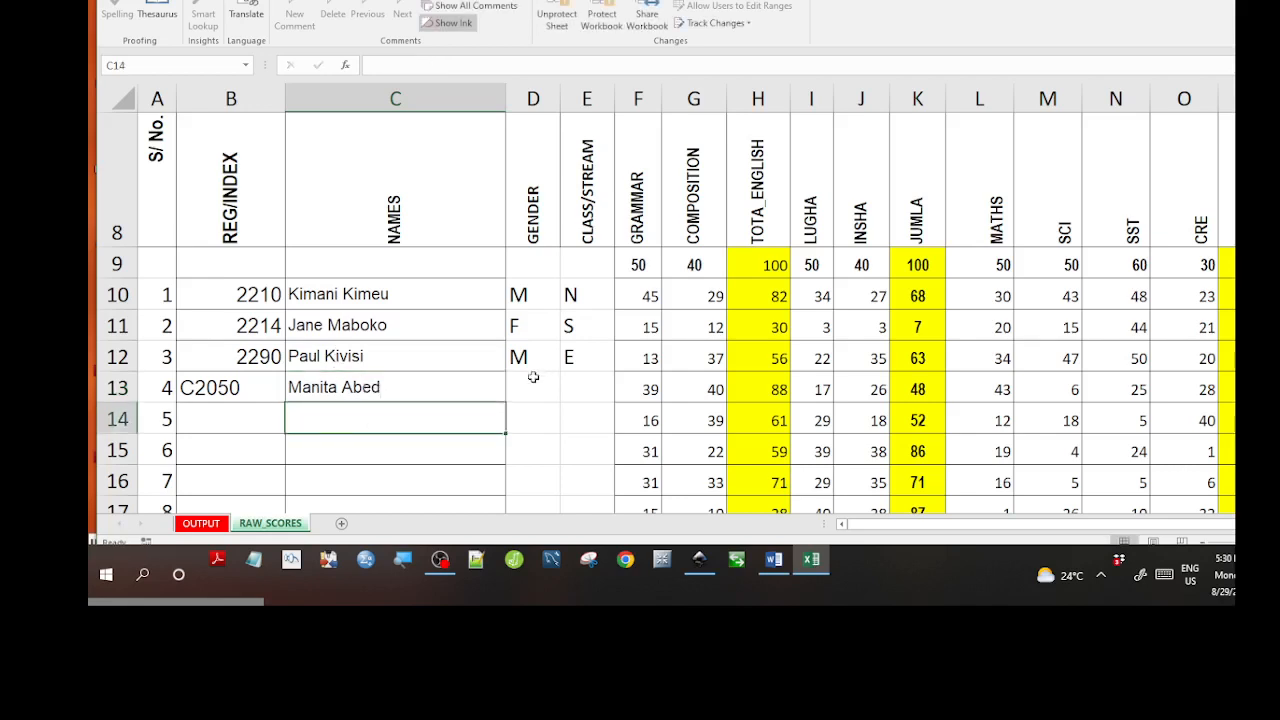
Set the fourth student's gender to F and class/stream to E.
click(521, 396)
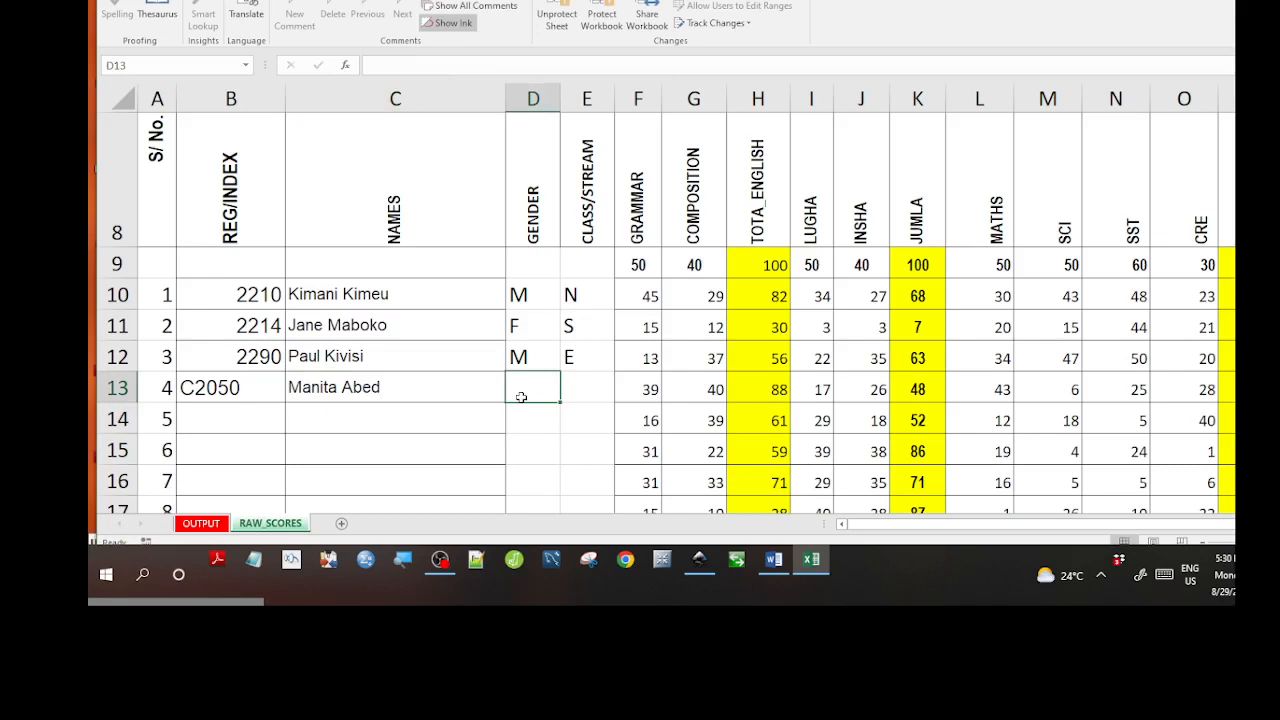
text(F)
click(571, 417)
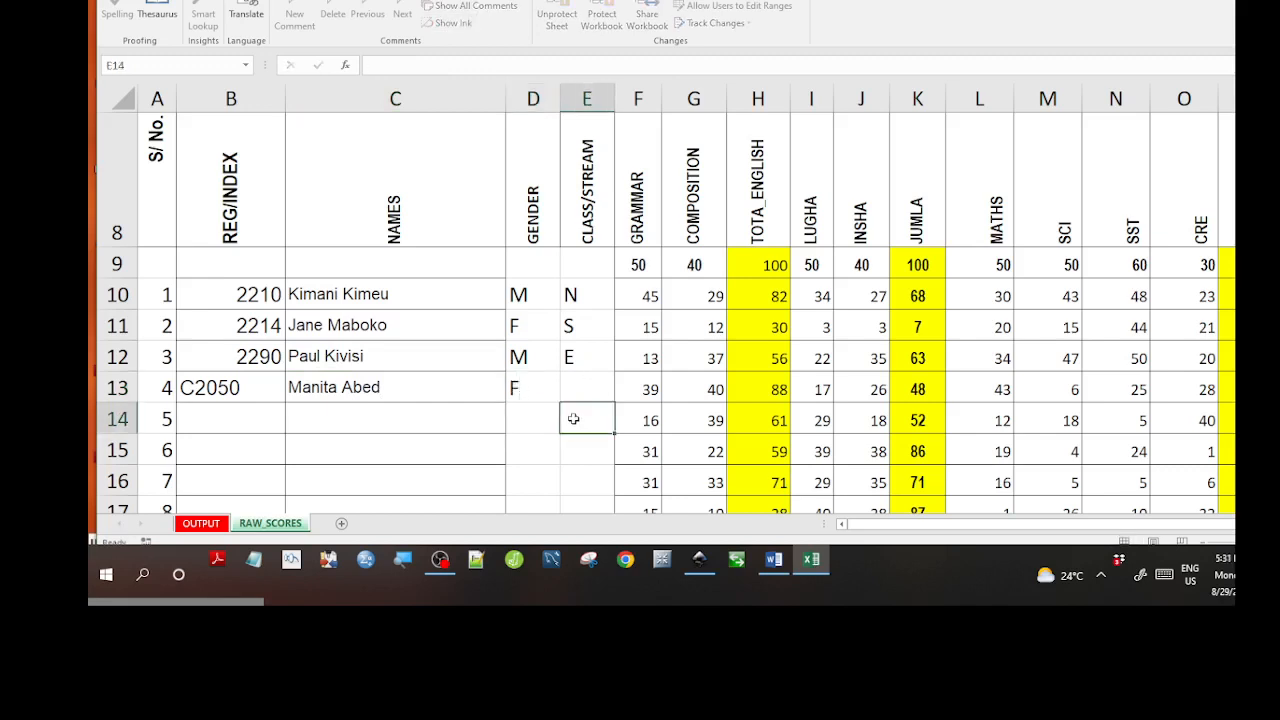
click(588, 394)
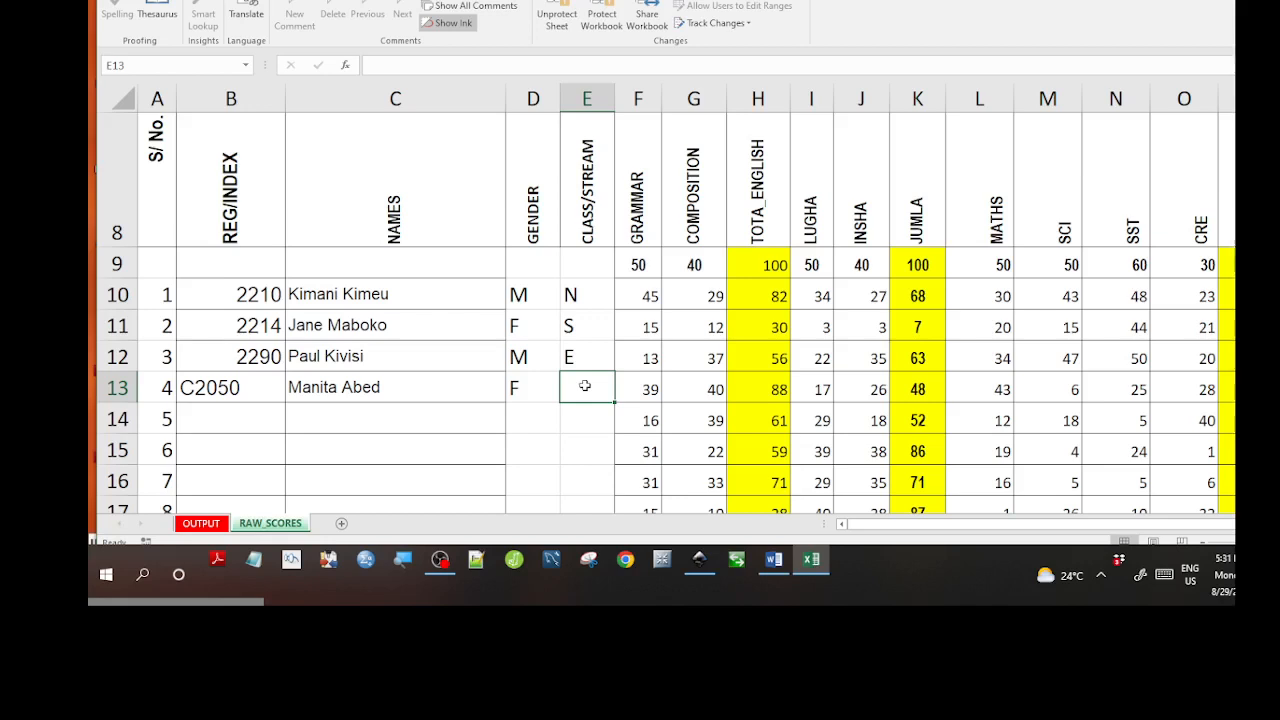
text(E)
key(Return)
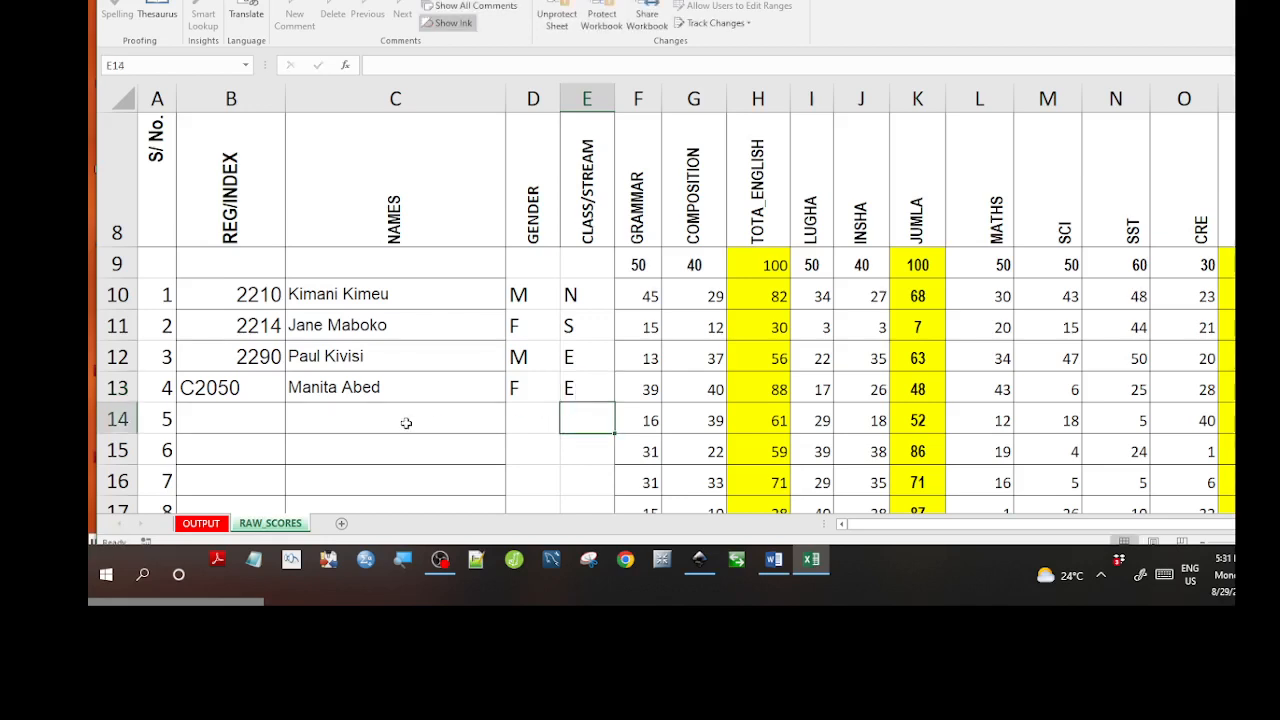
Verify row 13's registration number, Grammar score 39 and Composition score 40.
click(262, 397)
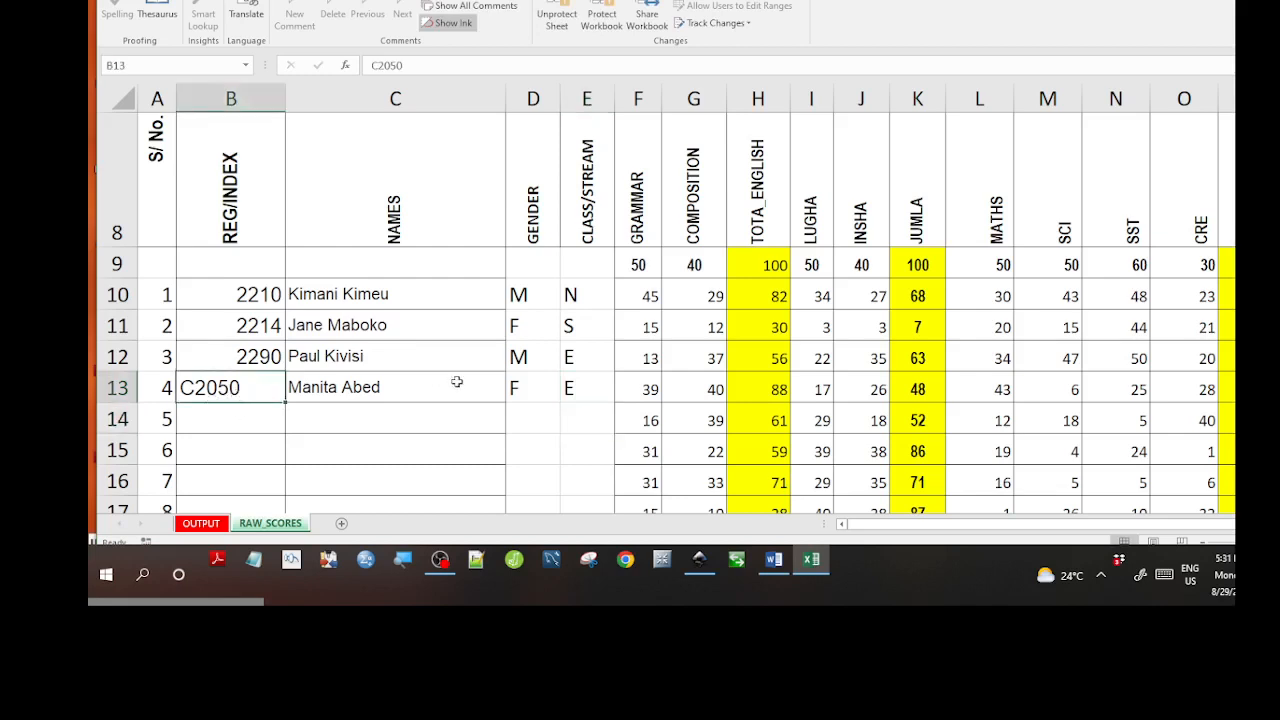
click(625, 385)
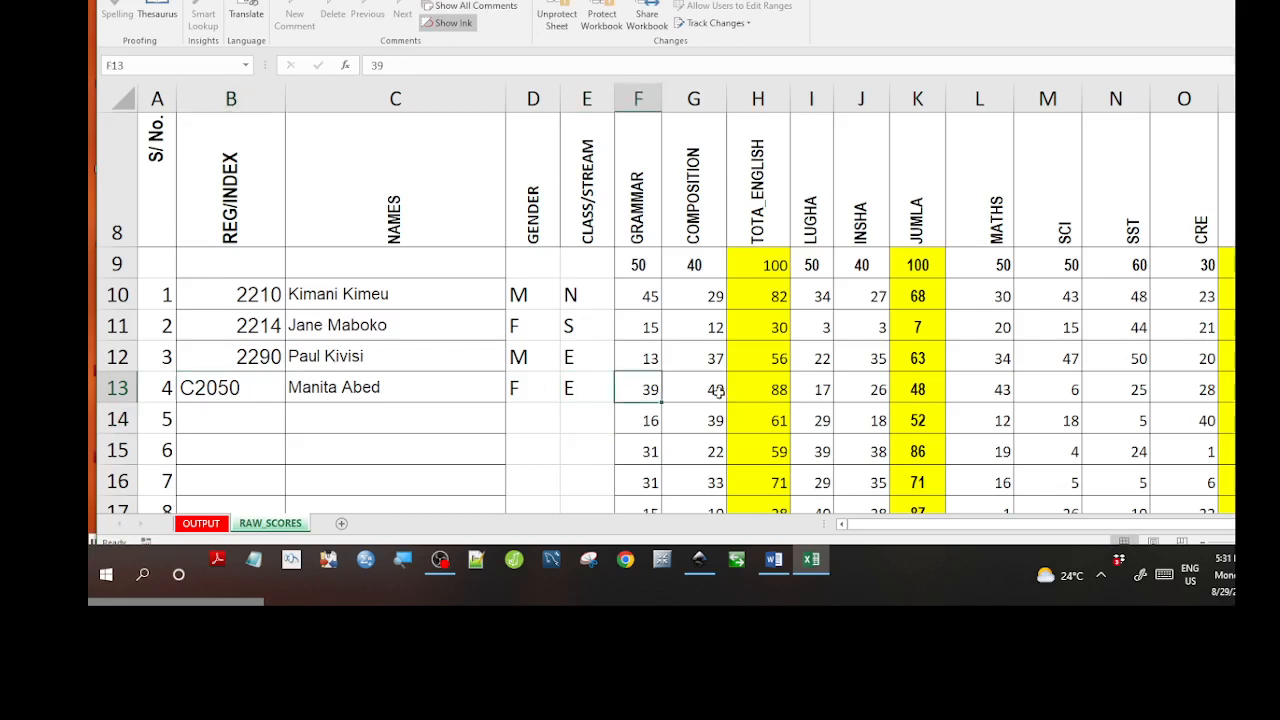
click(719, 391)
click(852, 390)
click(716, 392)
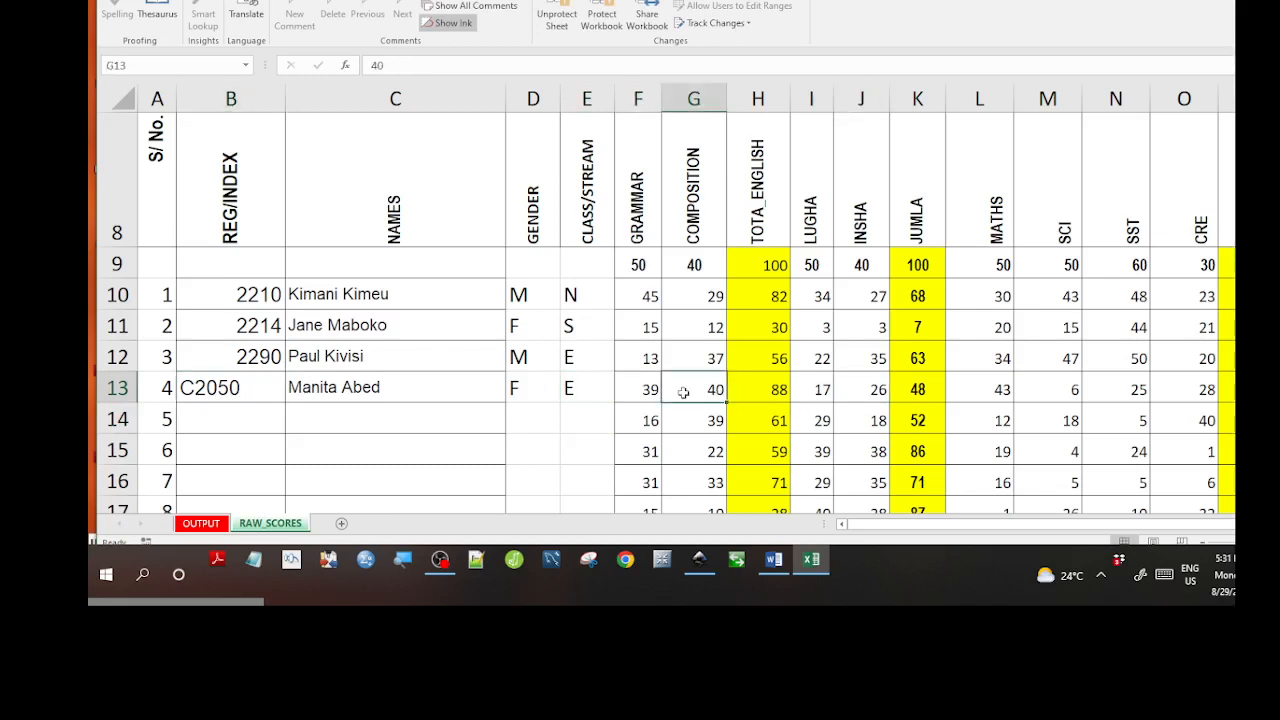
click(650, 396)
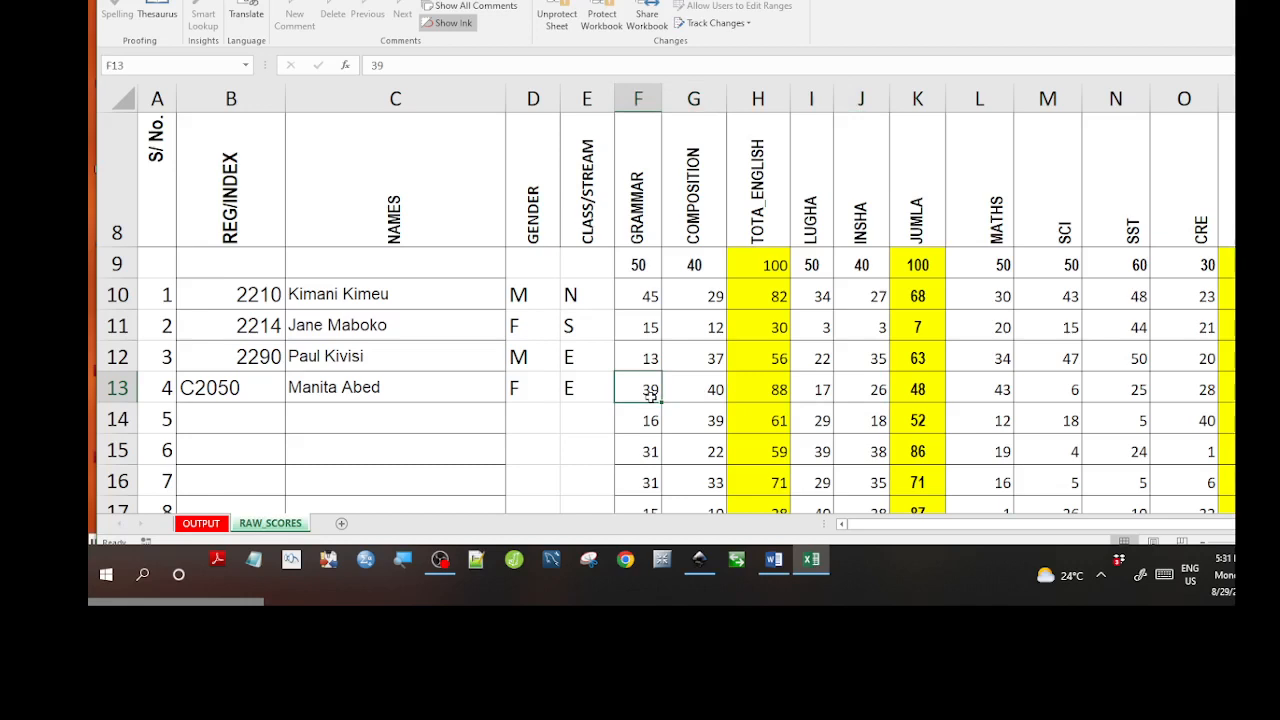
click(676, 395)
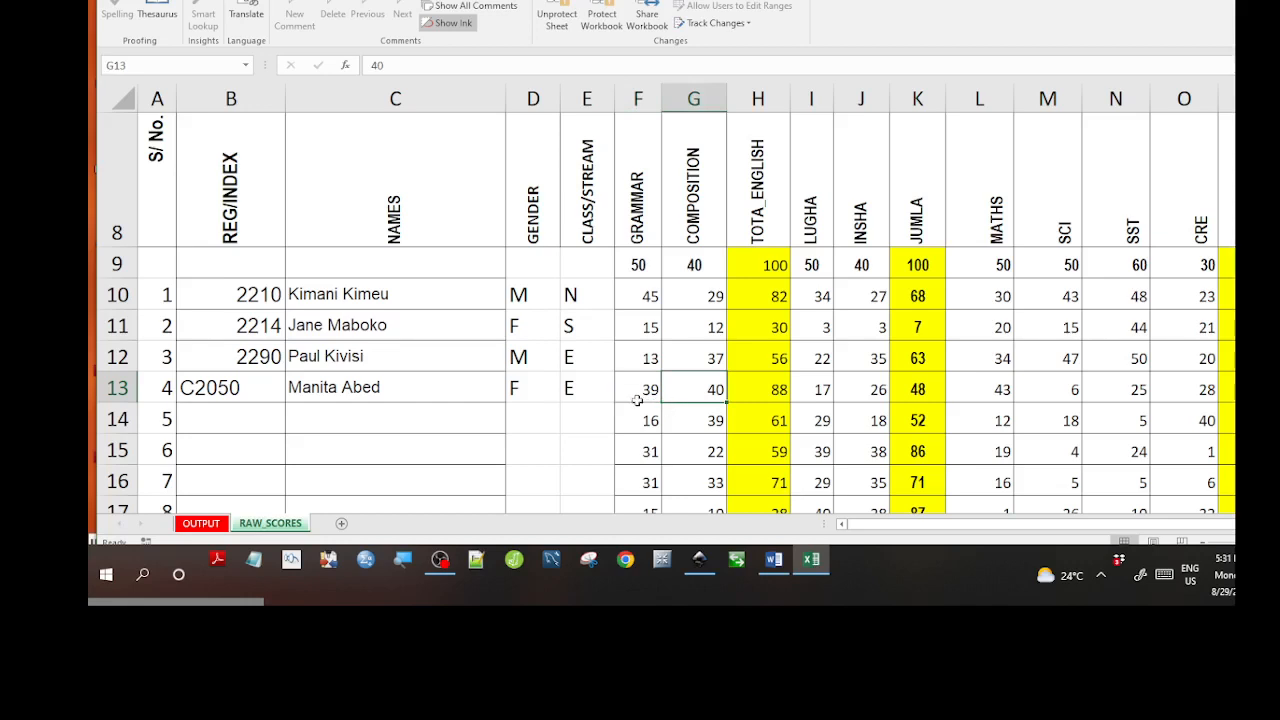
click(637, 400)
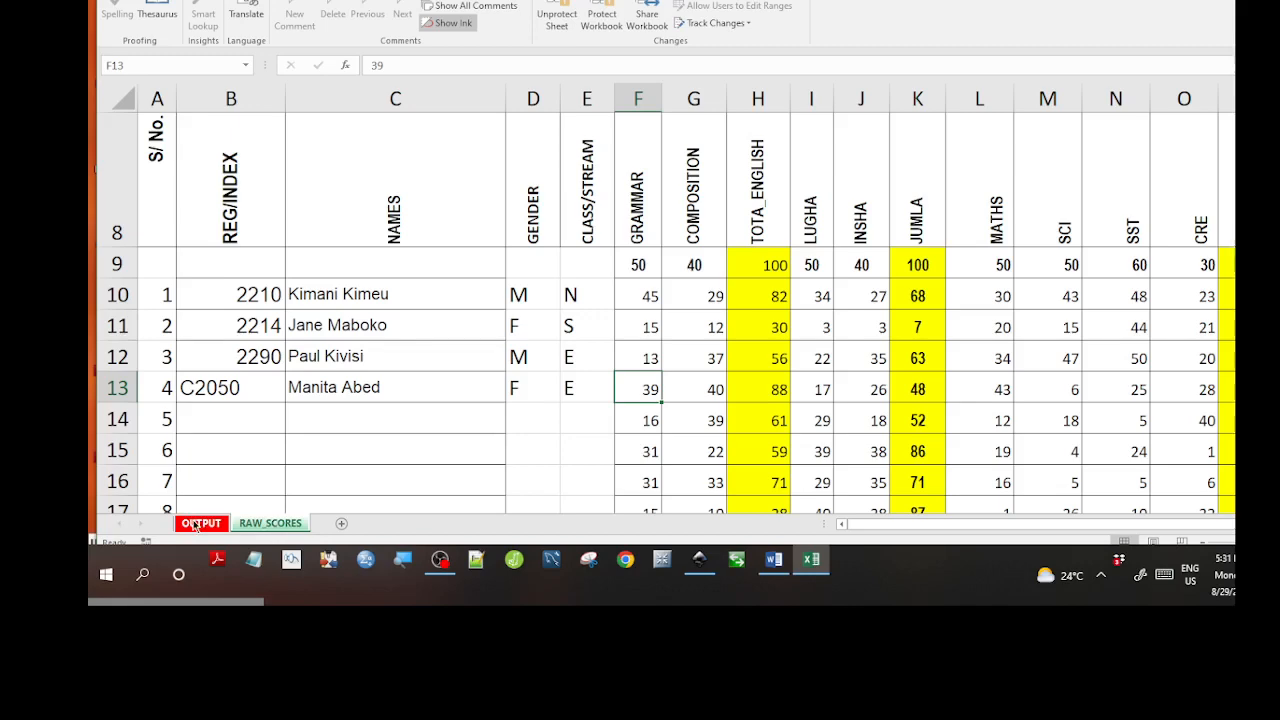
Type C2050 into B14 on OUTPUT so row 14 fills with total 293 in position 3.
click(195, 524)
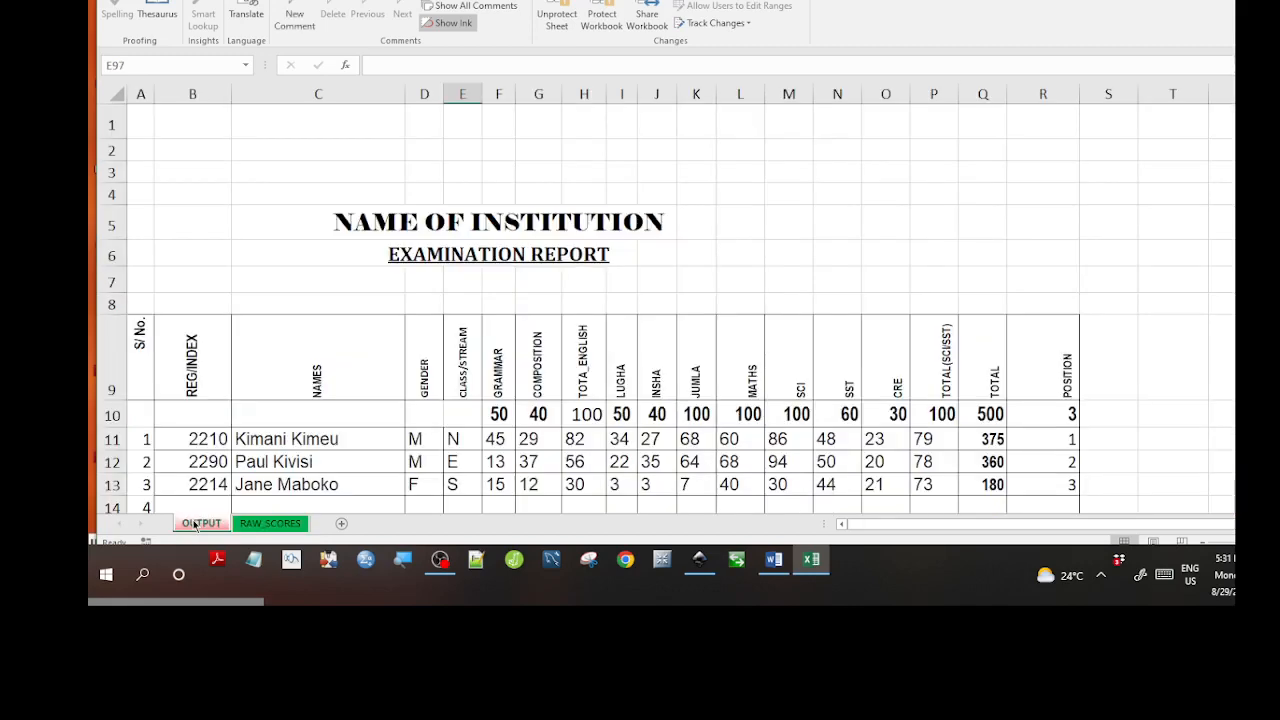
click(234, 440)
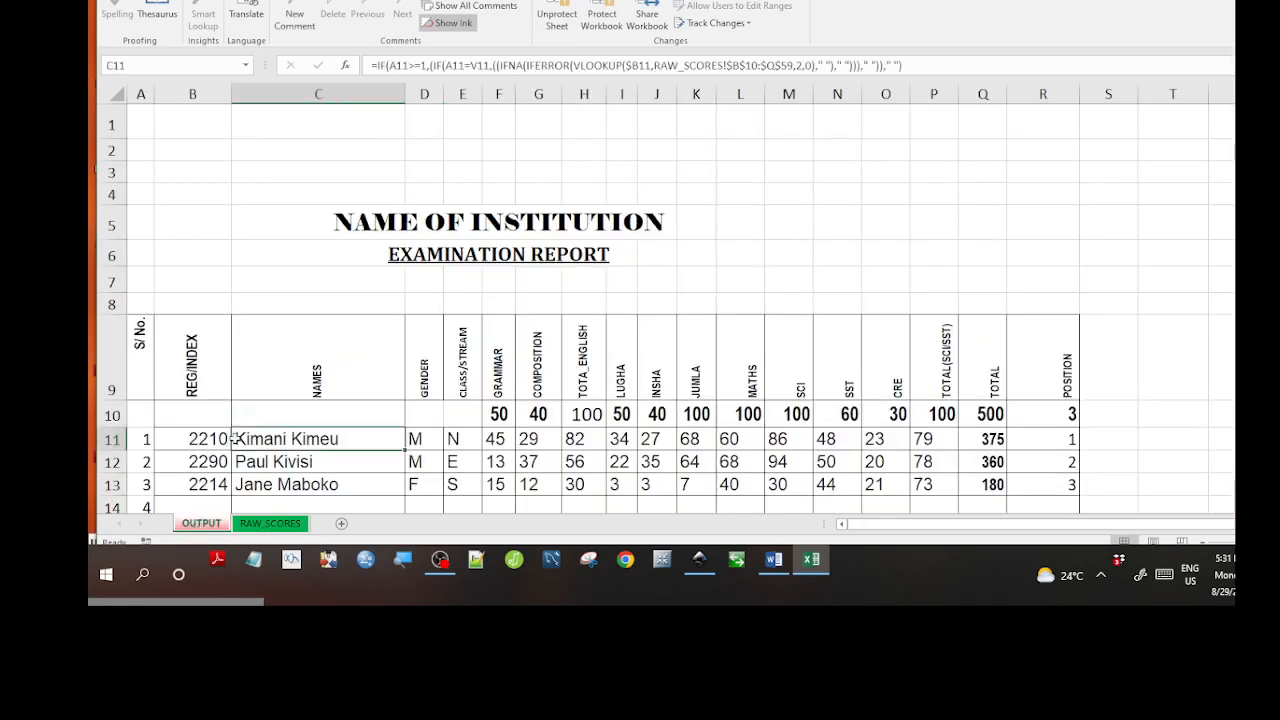
key(Down)
key(Down)
key(Down)
key(Down)
key(Down)
key(Down)
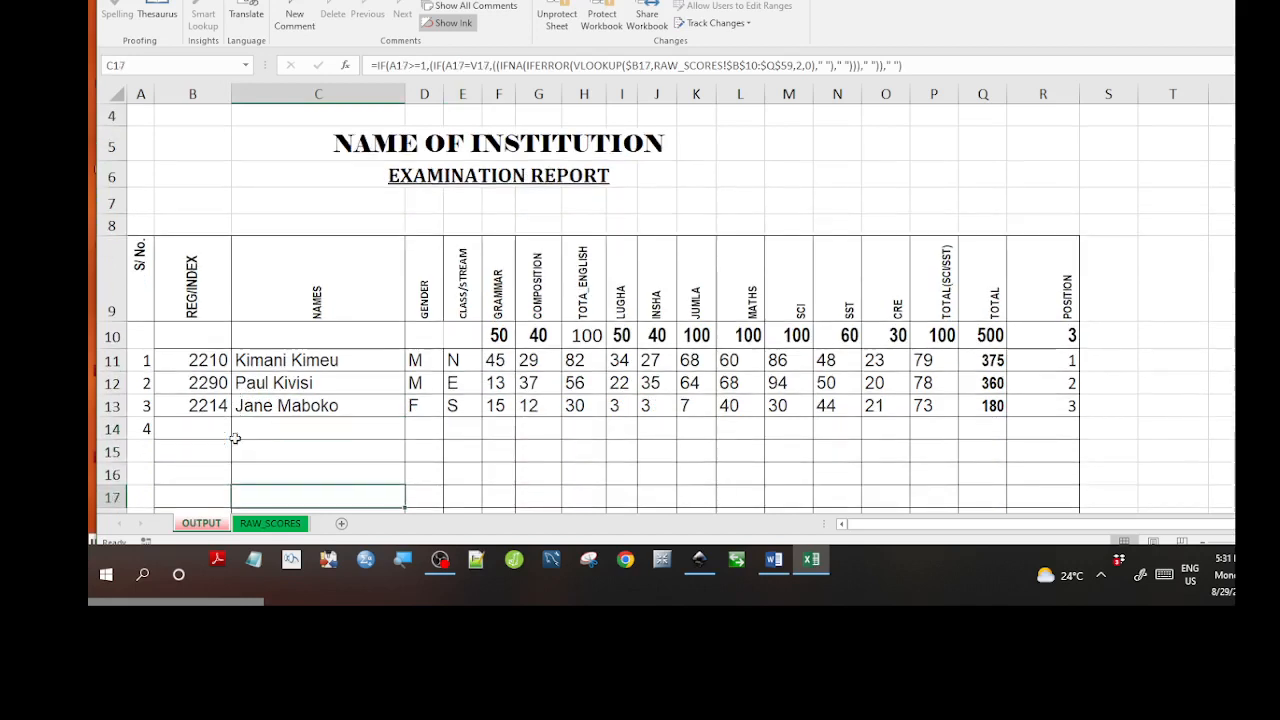
click(183, 435)
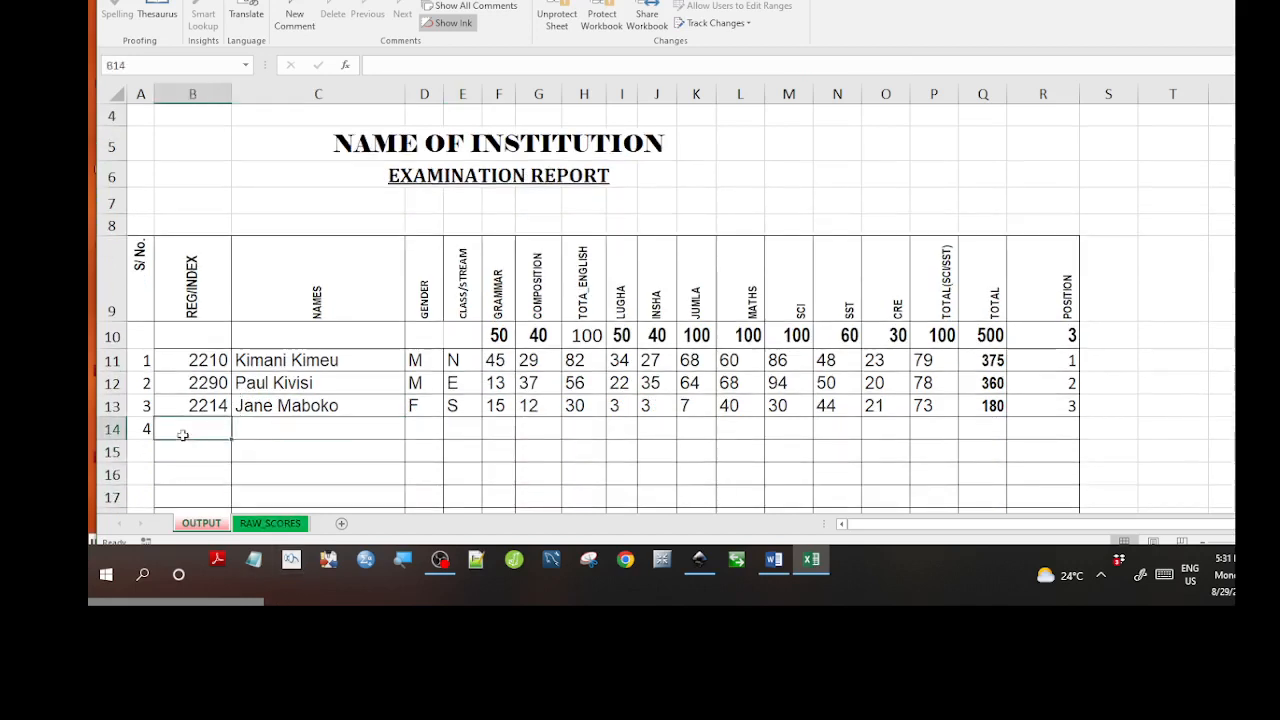
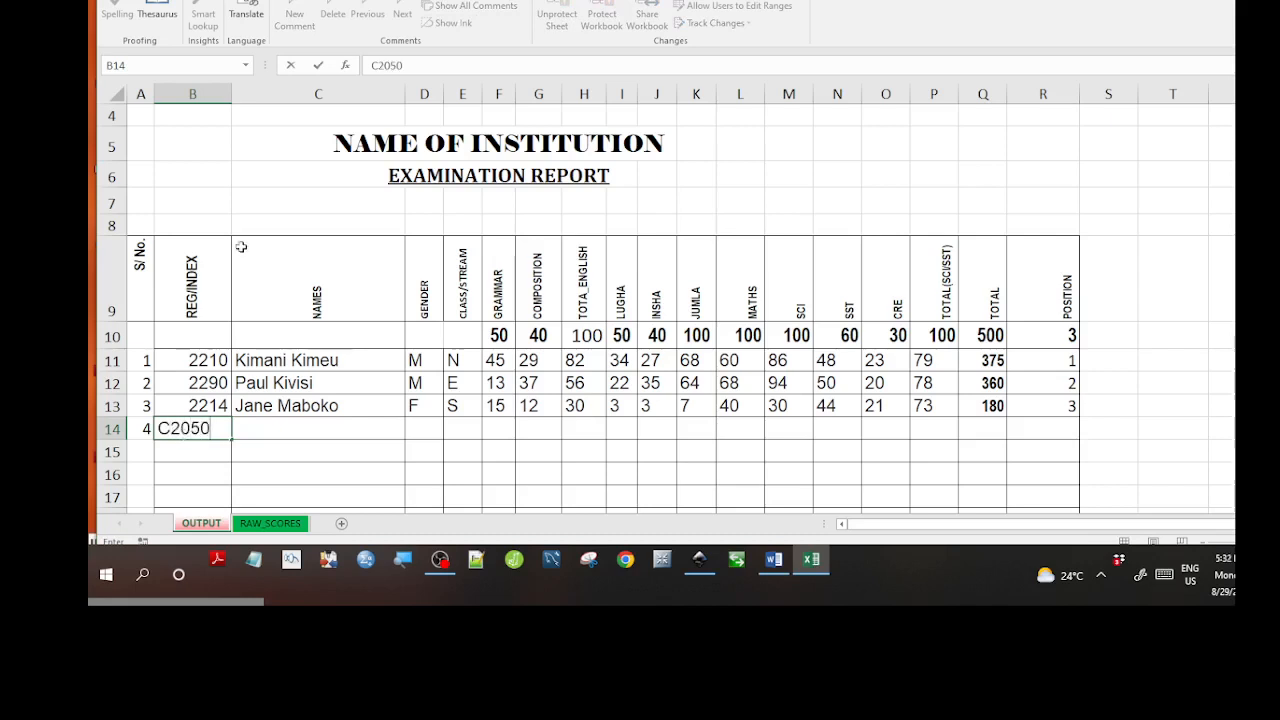
click(460, 449)
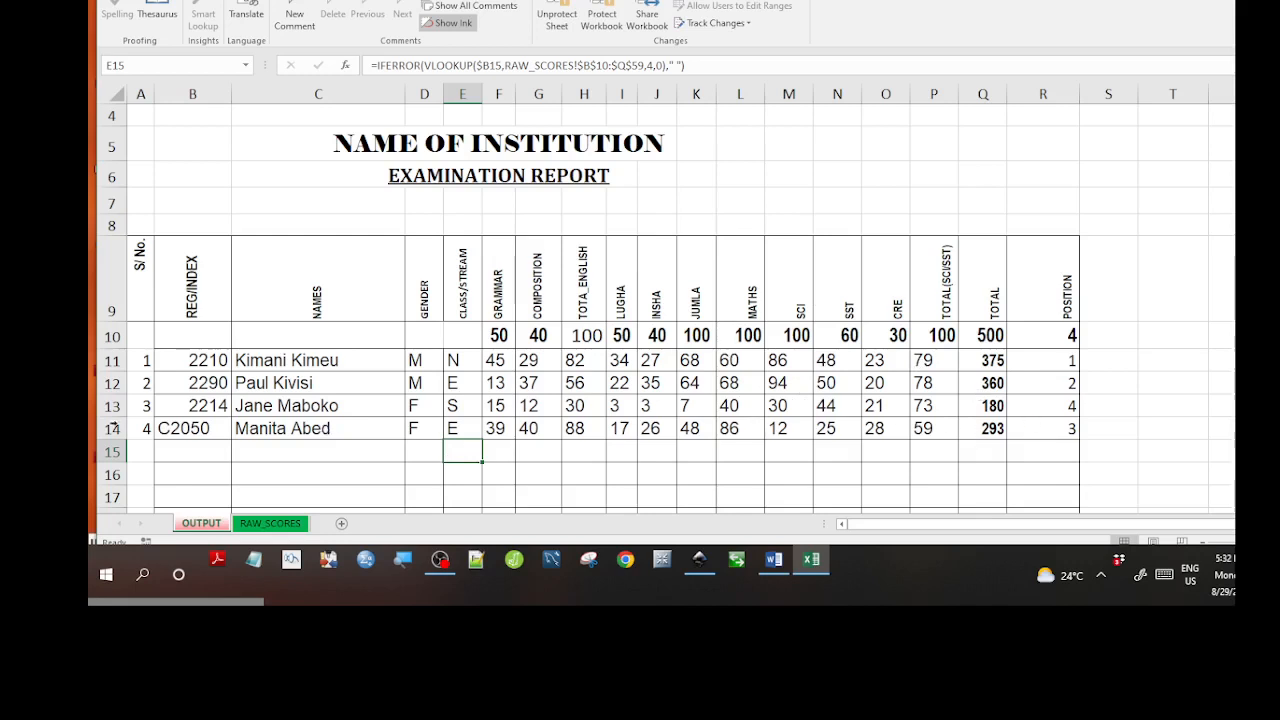
On RAW_SCORES, change C2050's scores to LUGHA 44 (I13), SCI 48 (M13) and SST 51 (N13).
click(248, 528)
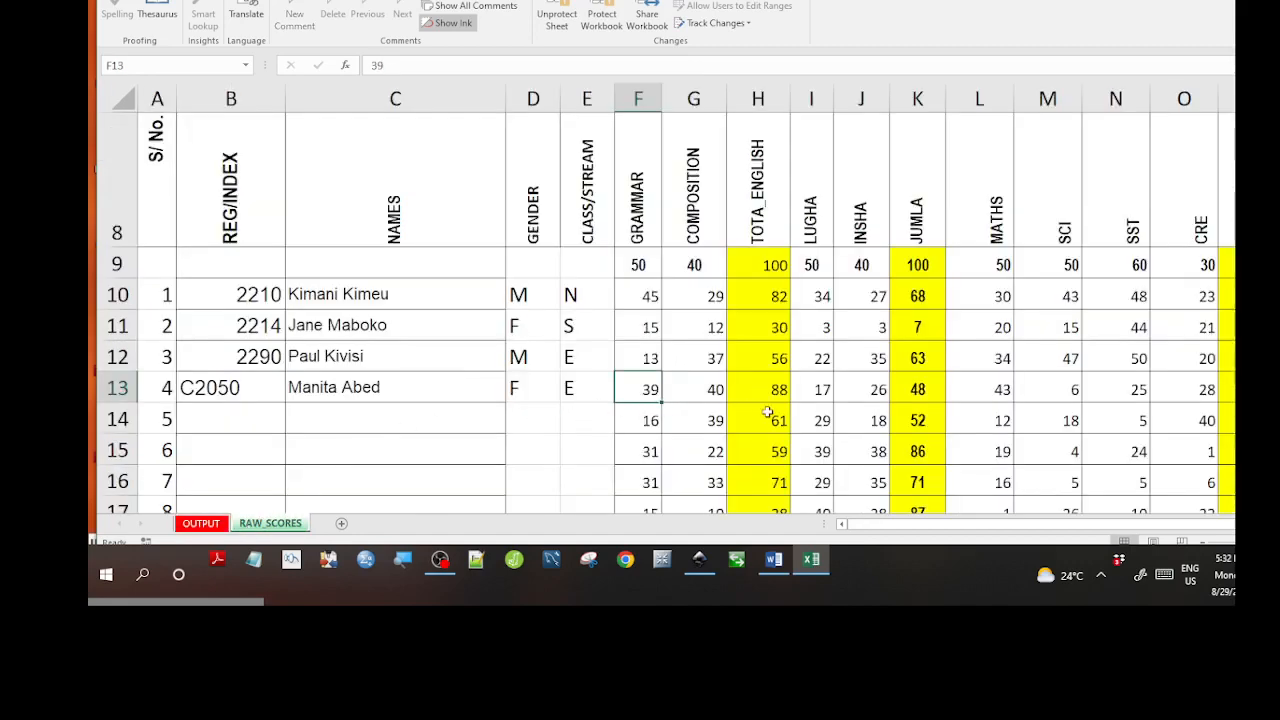
click(812, 394)
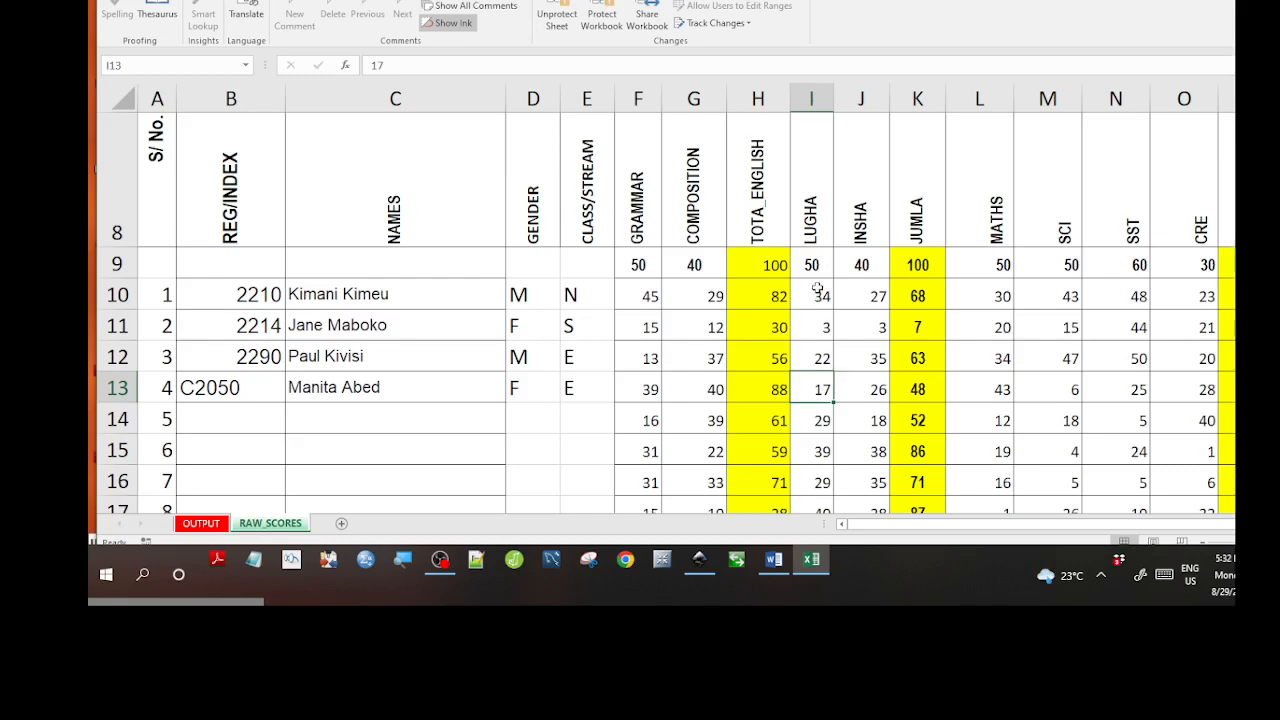
text(44)
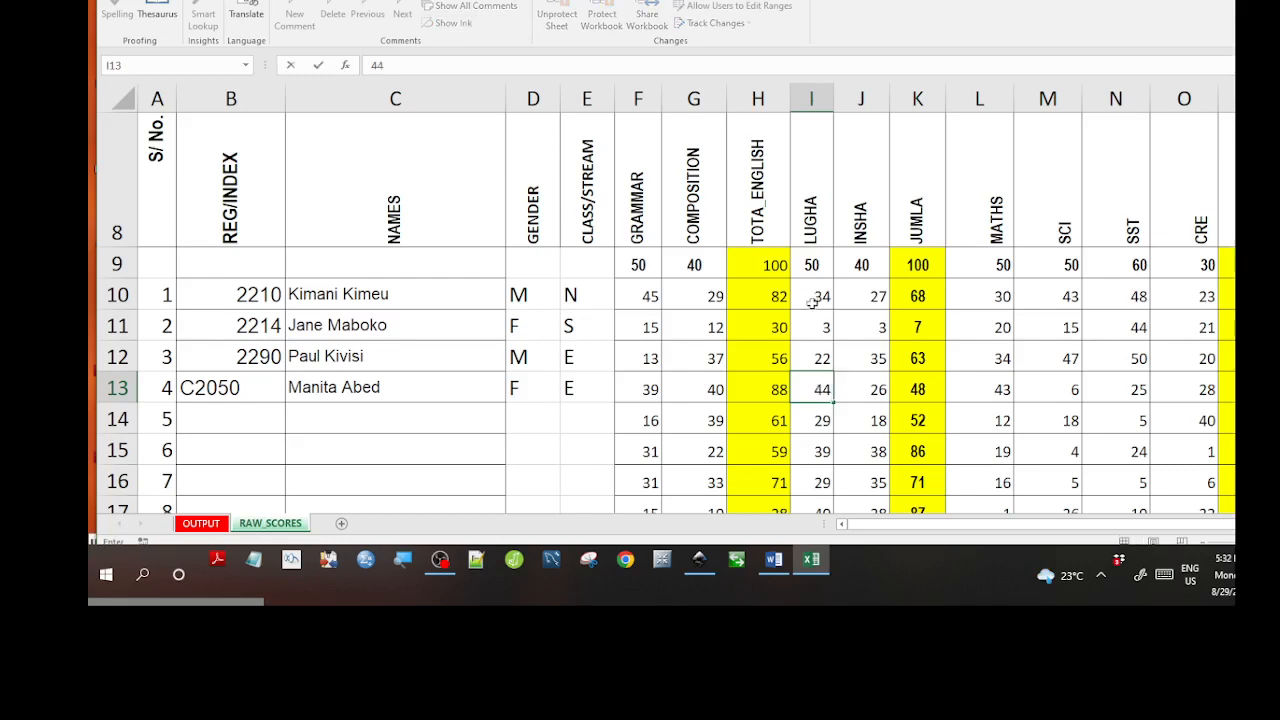
click(1038, 379)
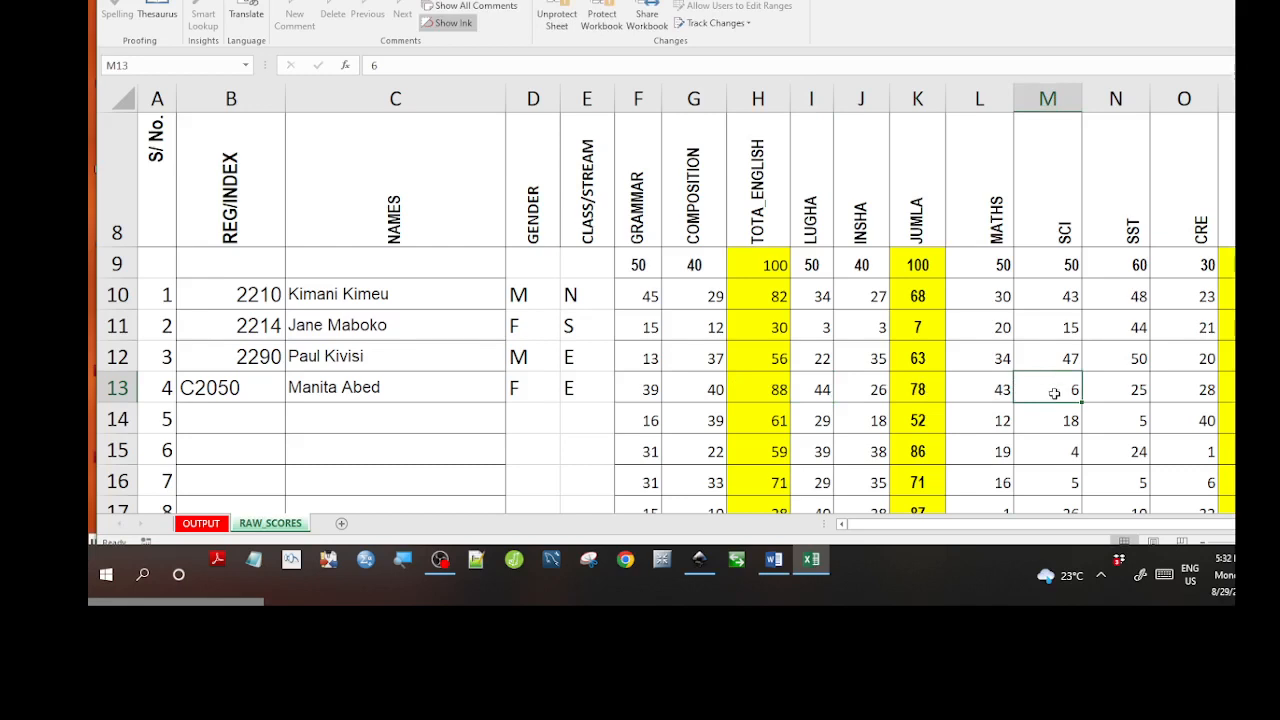
text(4)
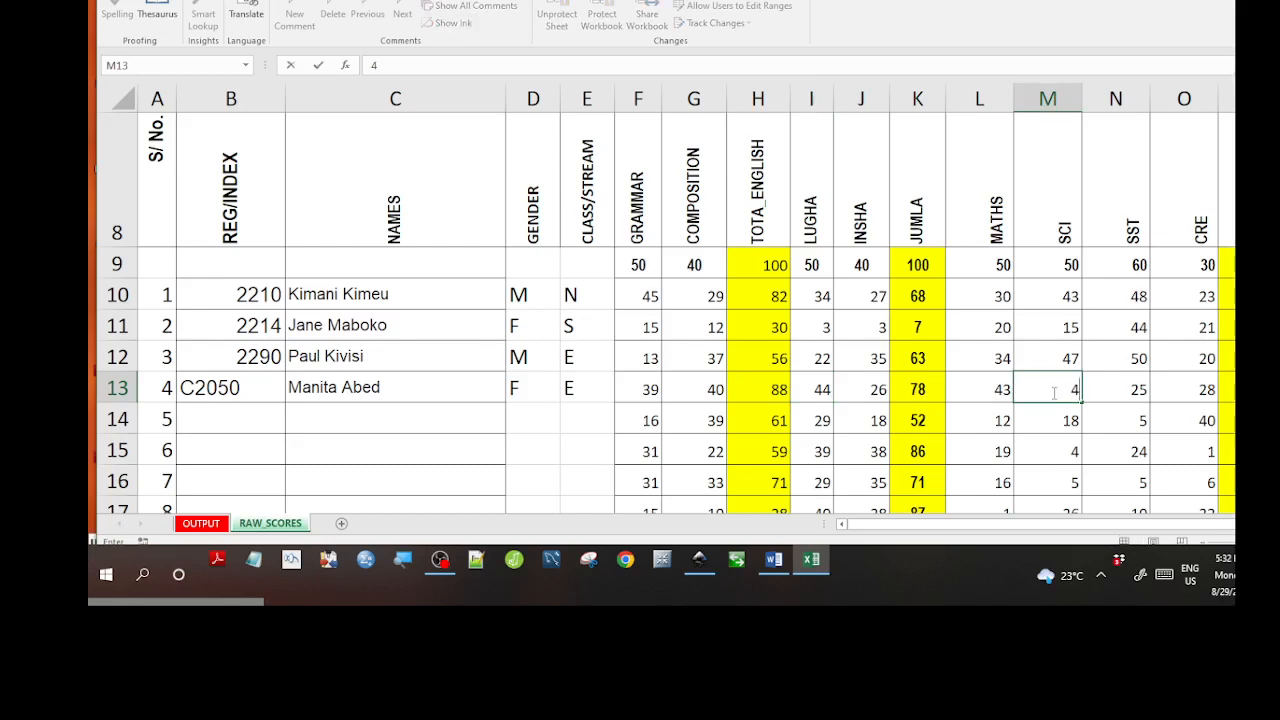
text(8)
click(1097, 383)
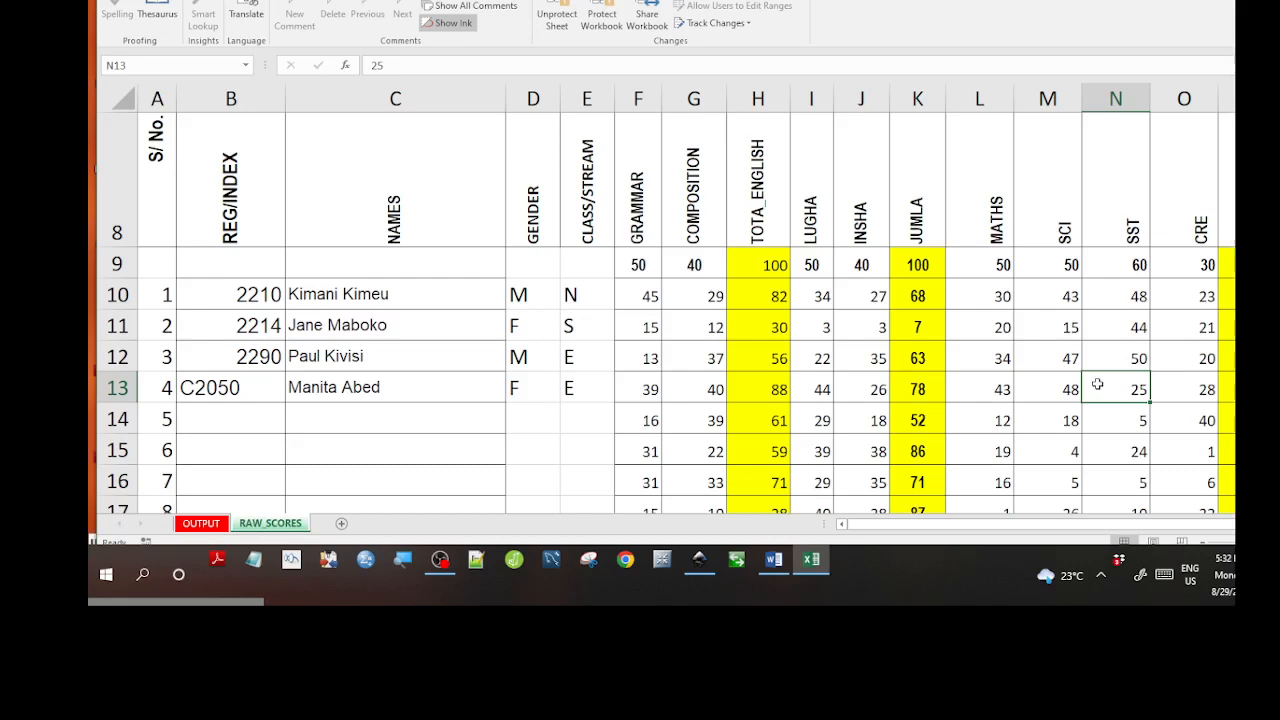
text(5)
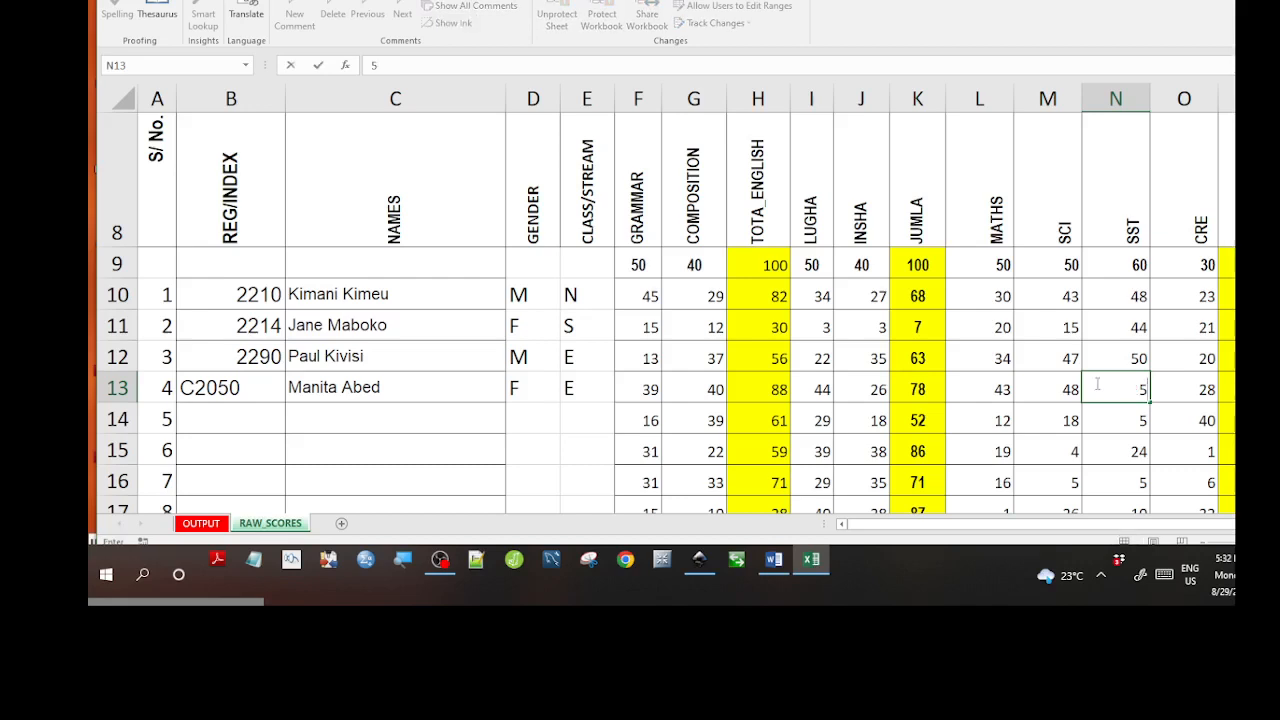
text(1)
key(Return)
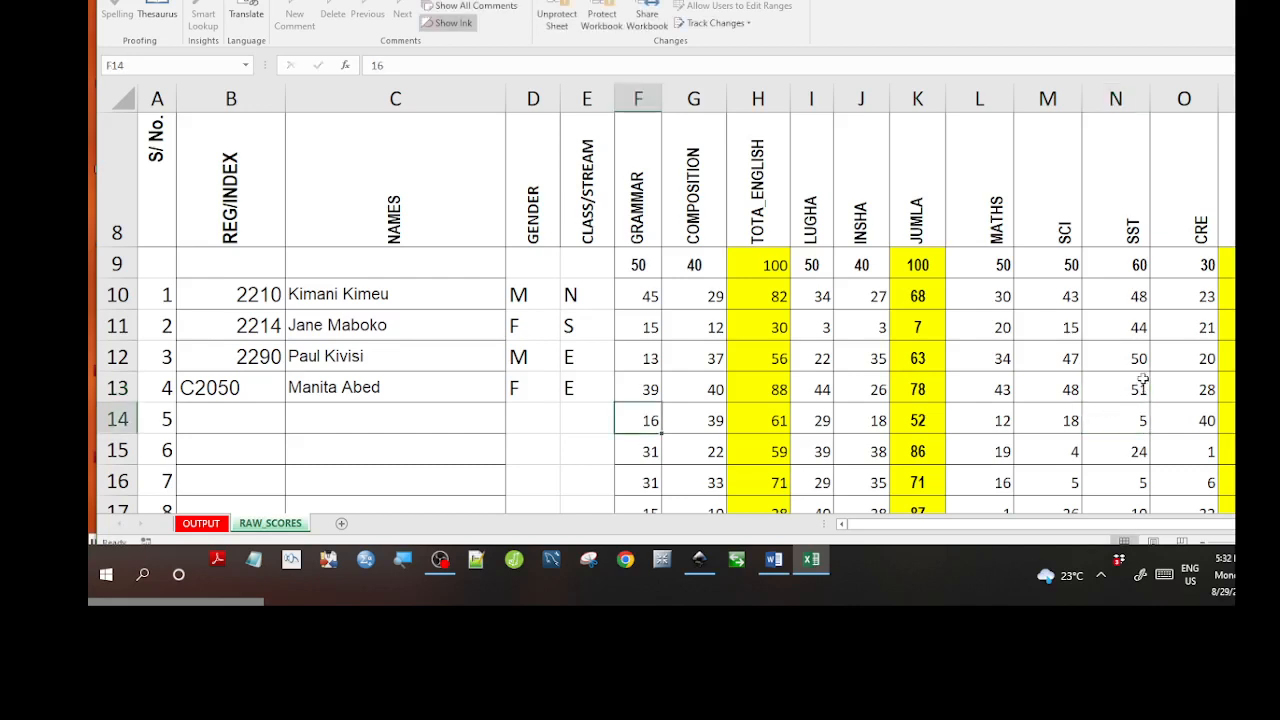
drag(990, 529, 1015, 530)
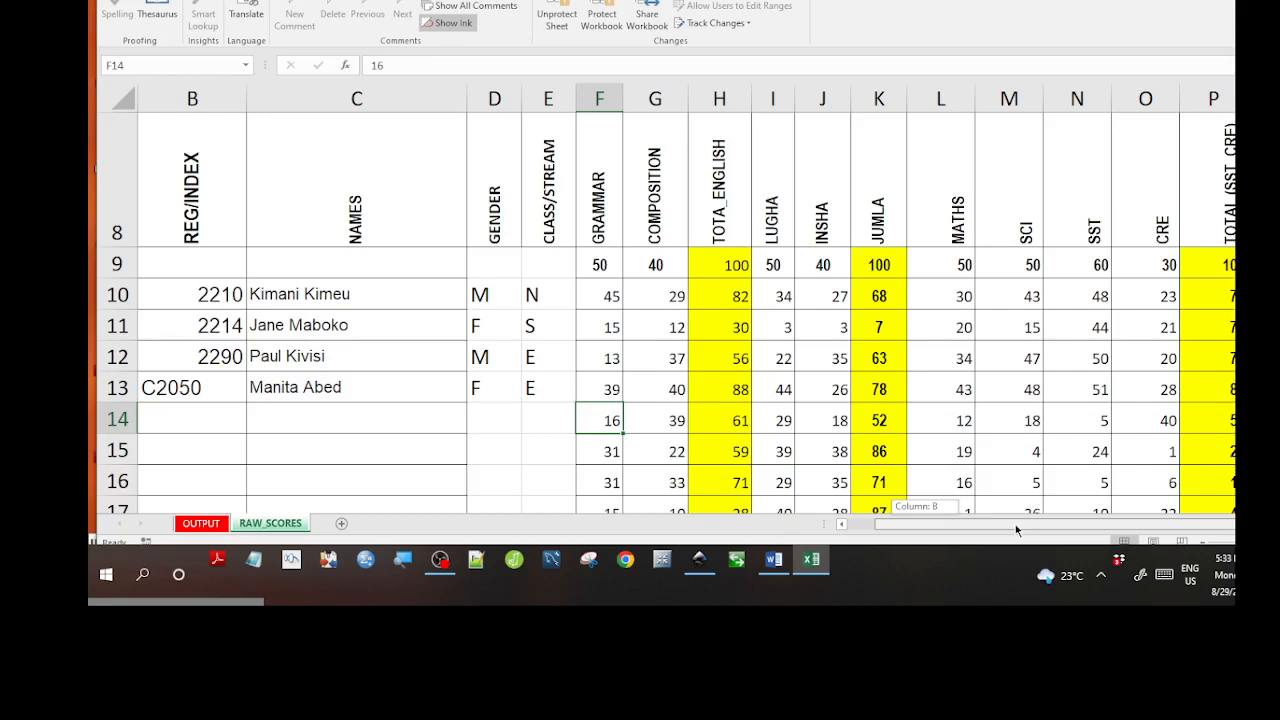
drag(1016, 530, 1012, 532)
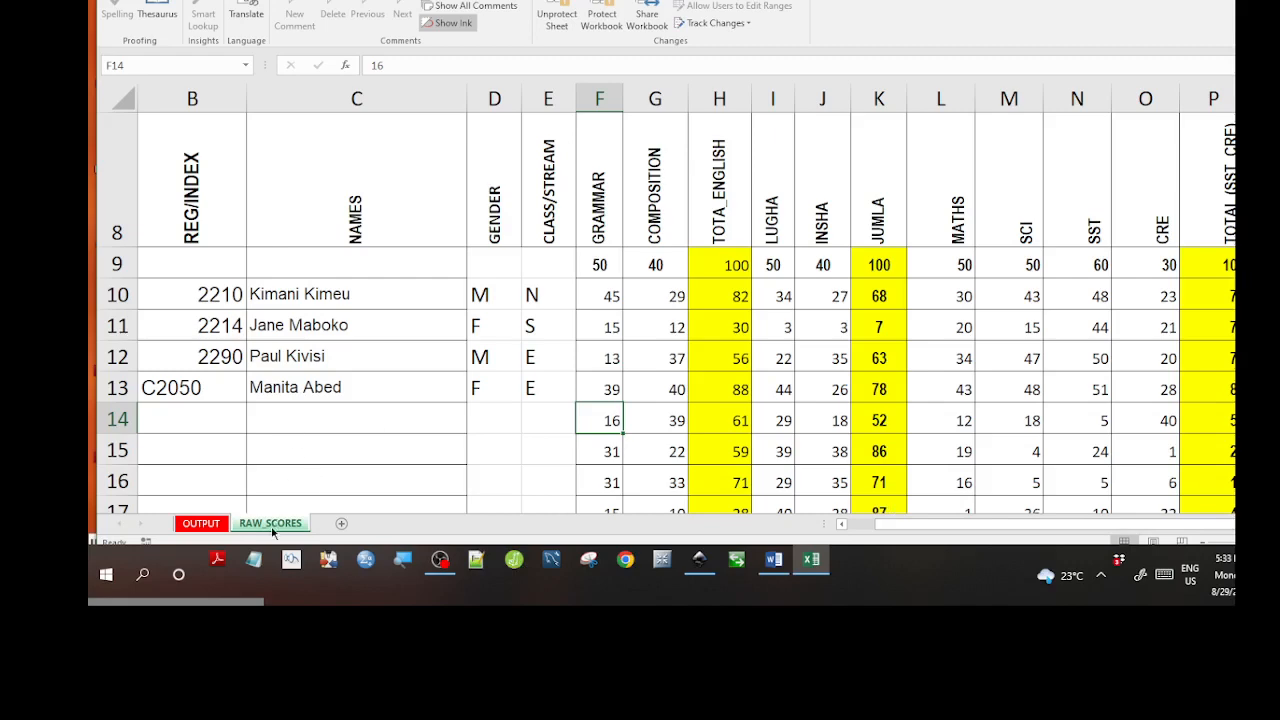
On OUTPUT, check the formulas in Q11, Q14, L16 and P14, then confirm P14 refuses deletion.
click(203, 527)
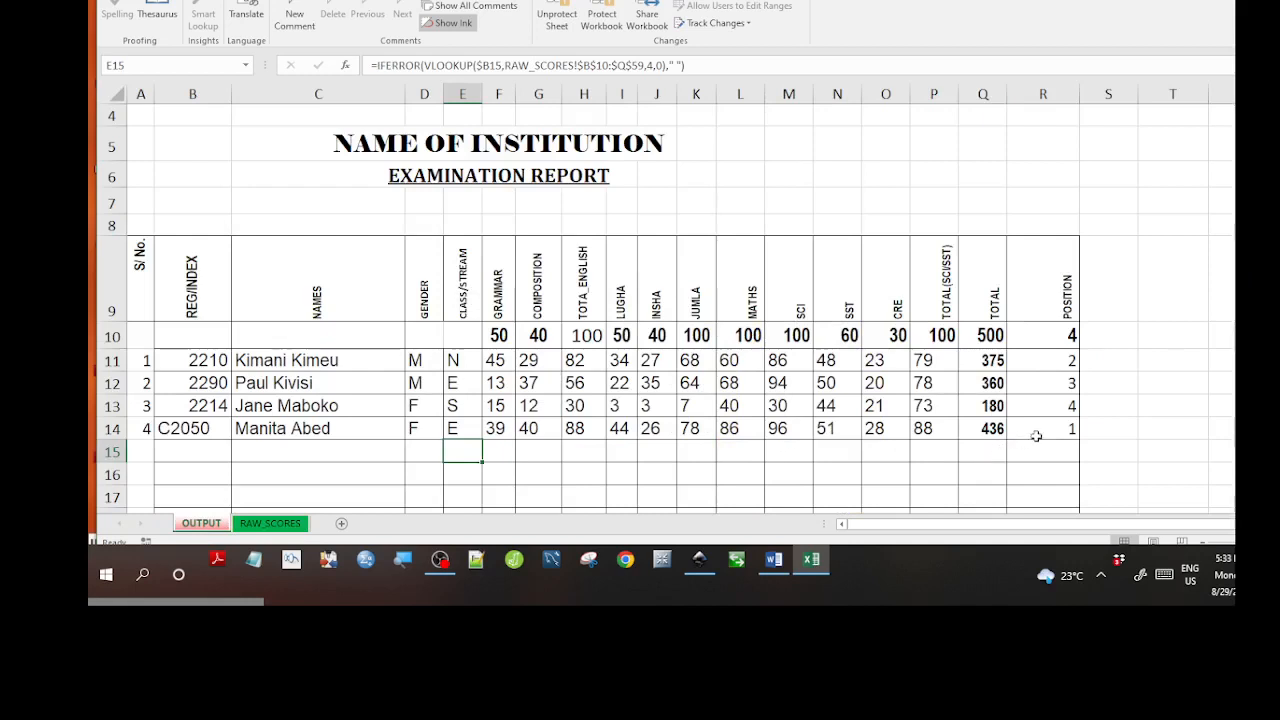
click(966, 365)
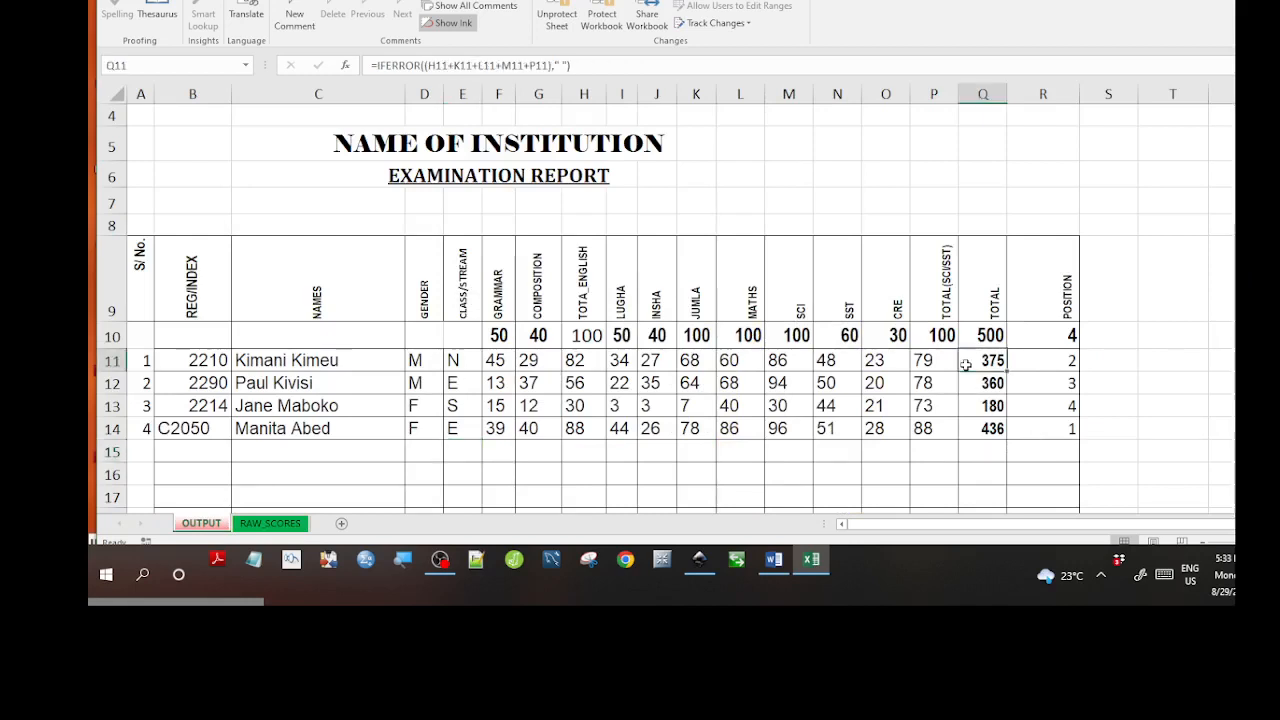
click(970, 426)
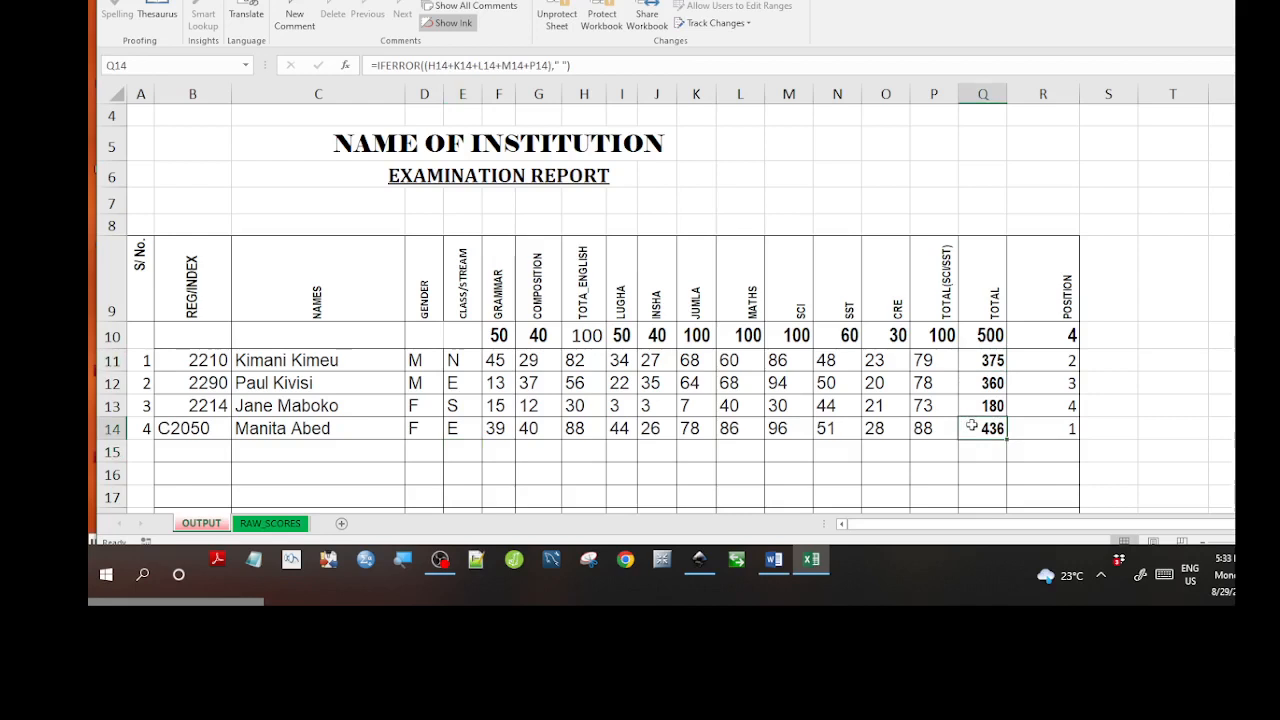
click(757, 466)
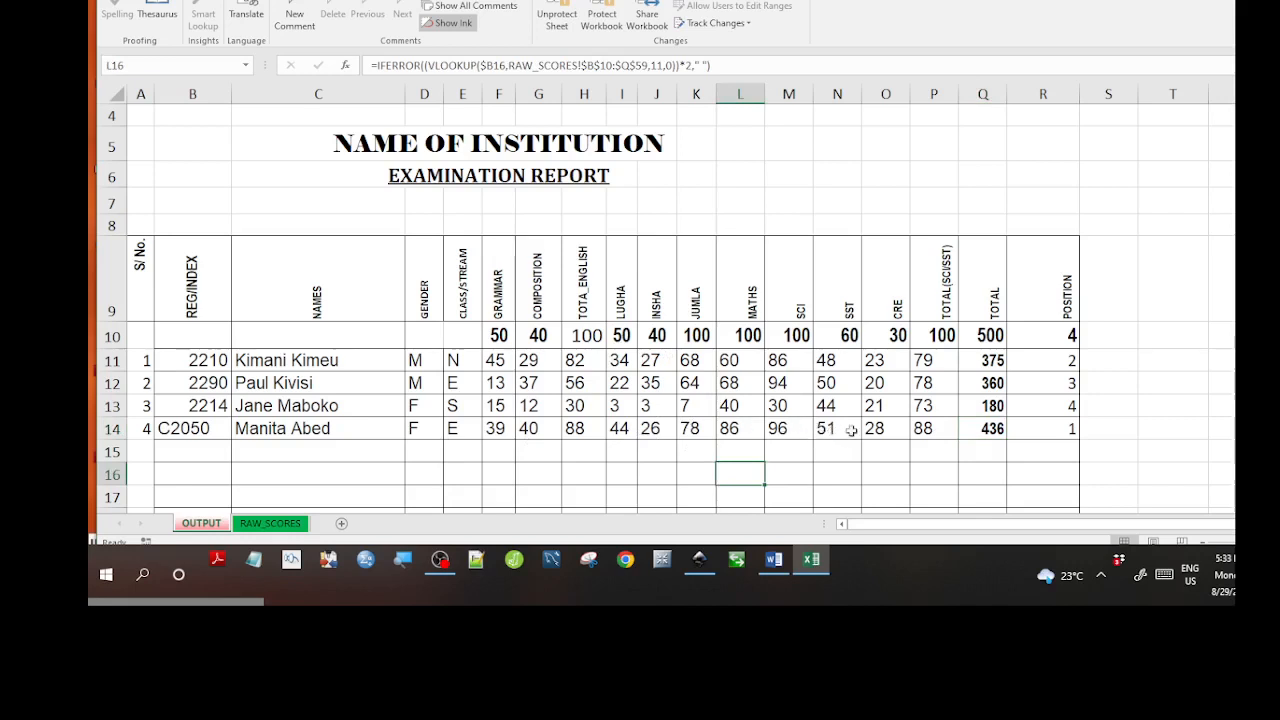
click(918, 429)
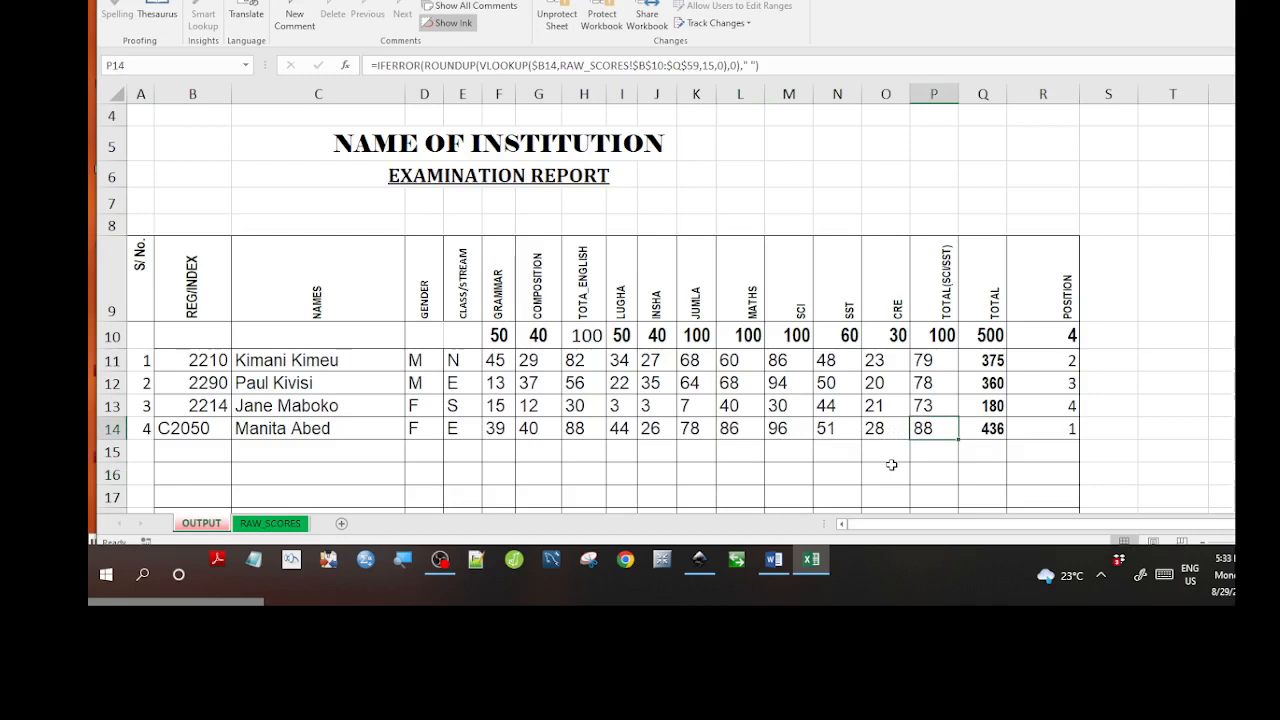
key(Delete)
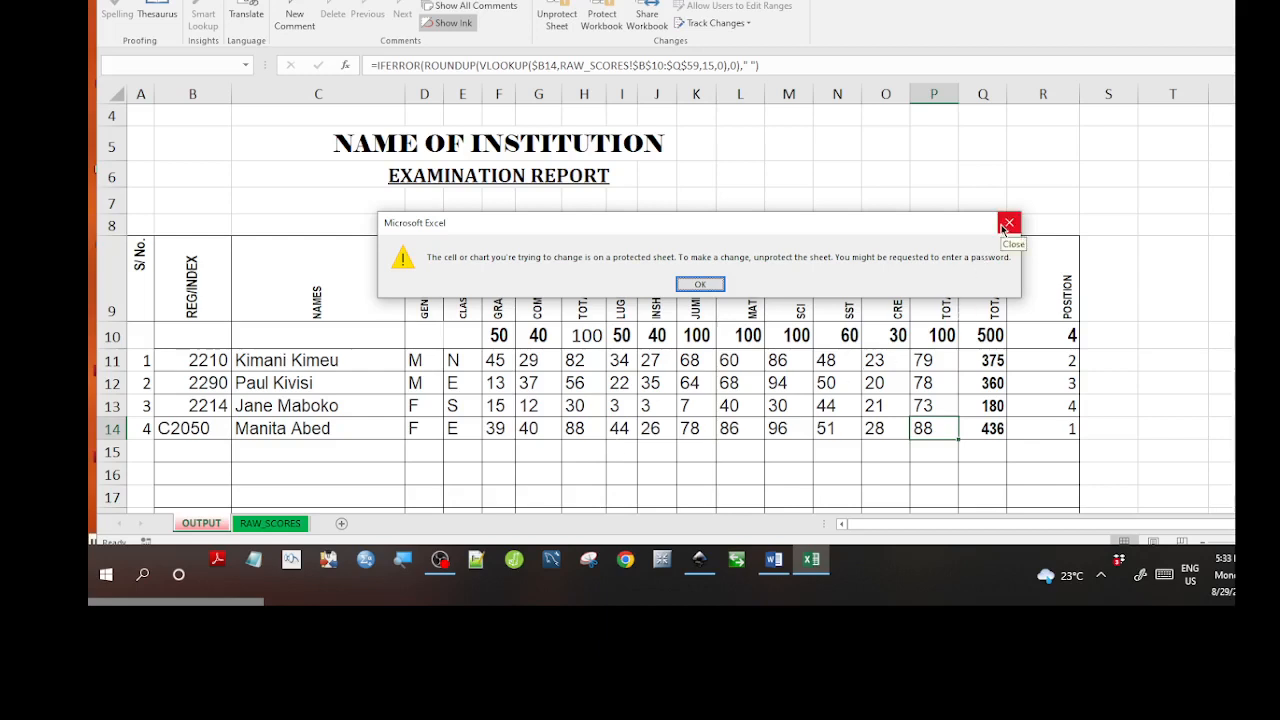
Dismiss the protected-sheet warning and review the GRAMMAR scores in F22 and F15 on RAW_SCORES.
click(1006, 224)
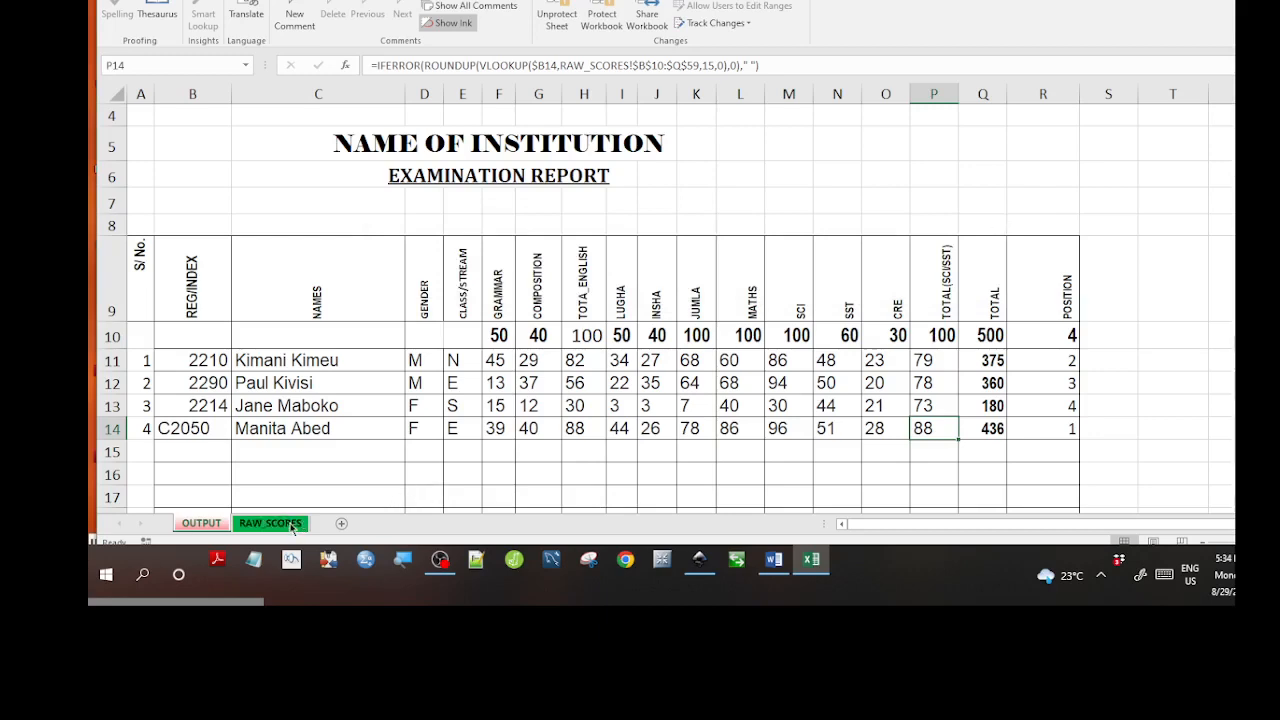
click(292, 526)
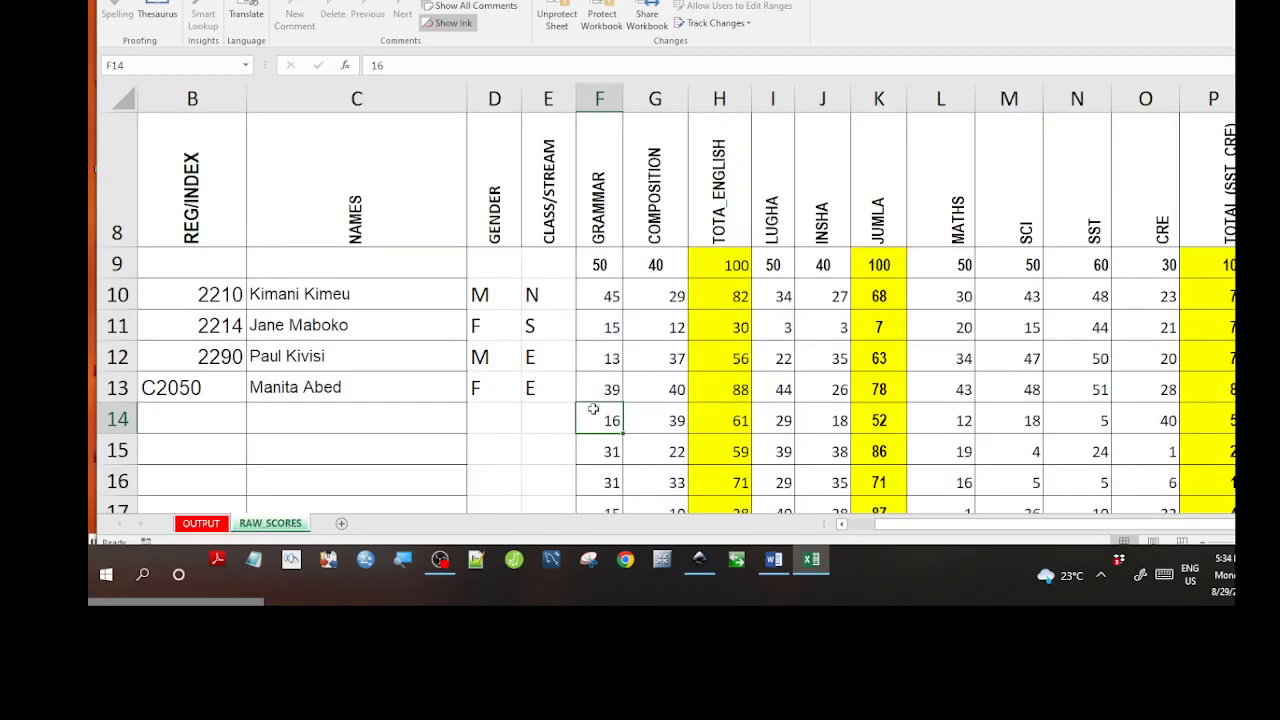
scroll(598, 412, down, 3)
click(558, 317)
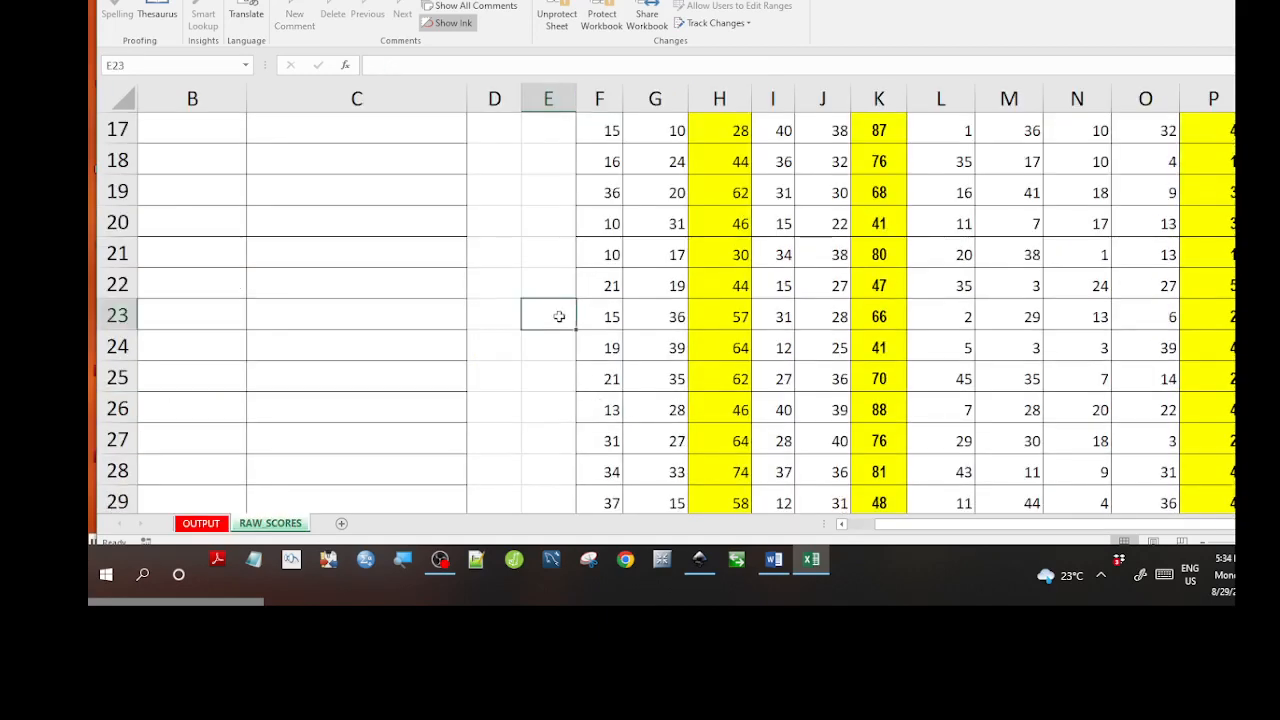
click(594, 295)
scroll(638, 300, up, 5)
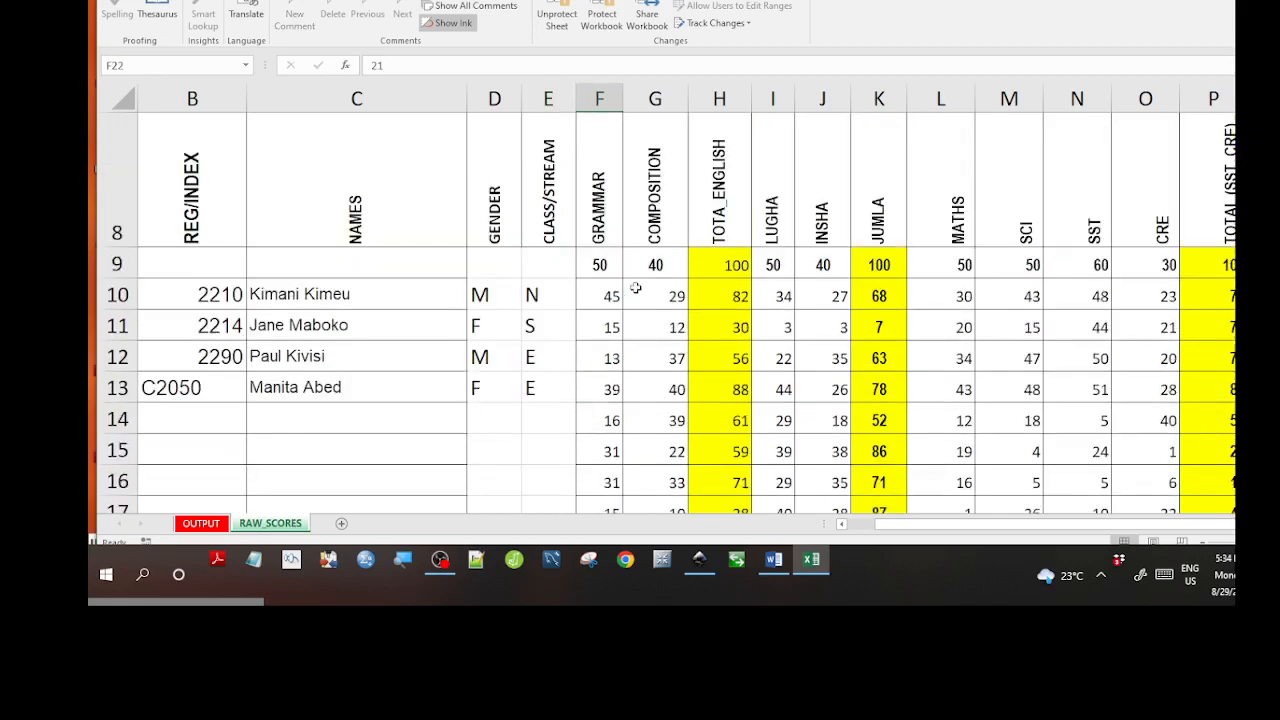
scroll(647, 343, down, 3)
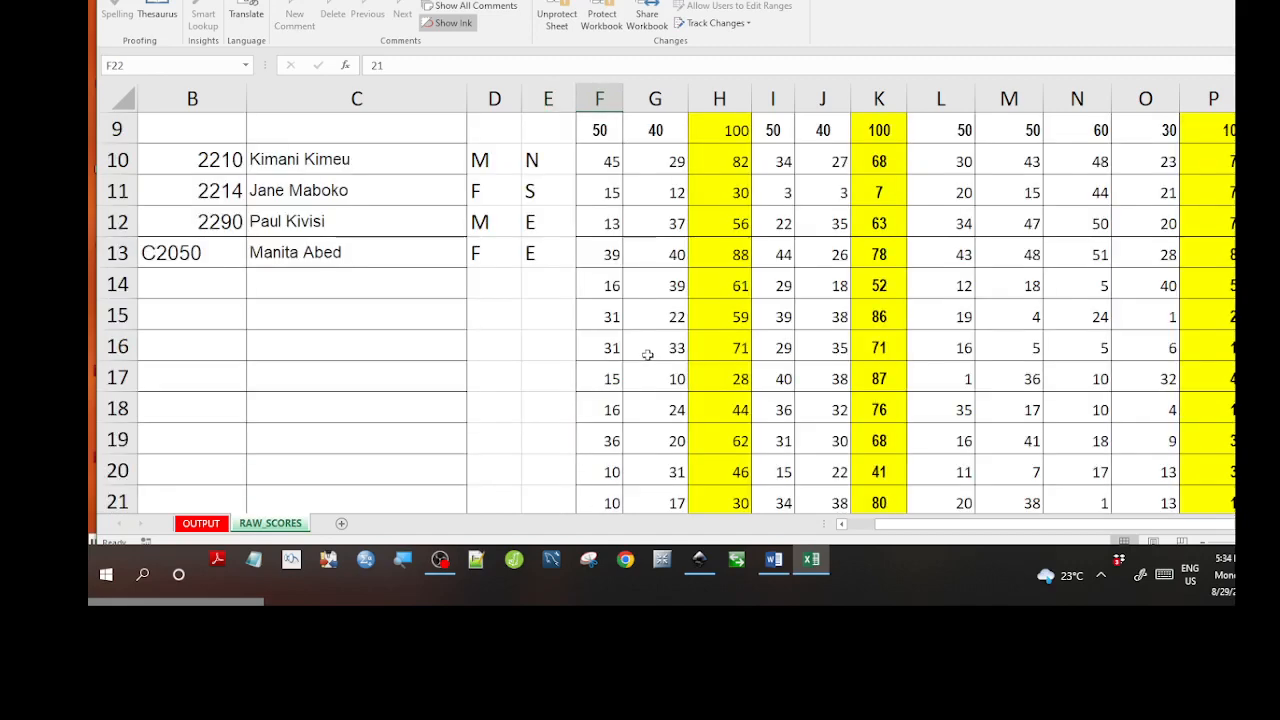
click(610, 317)
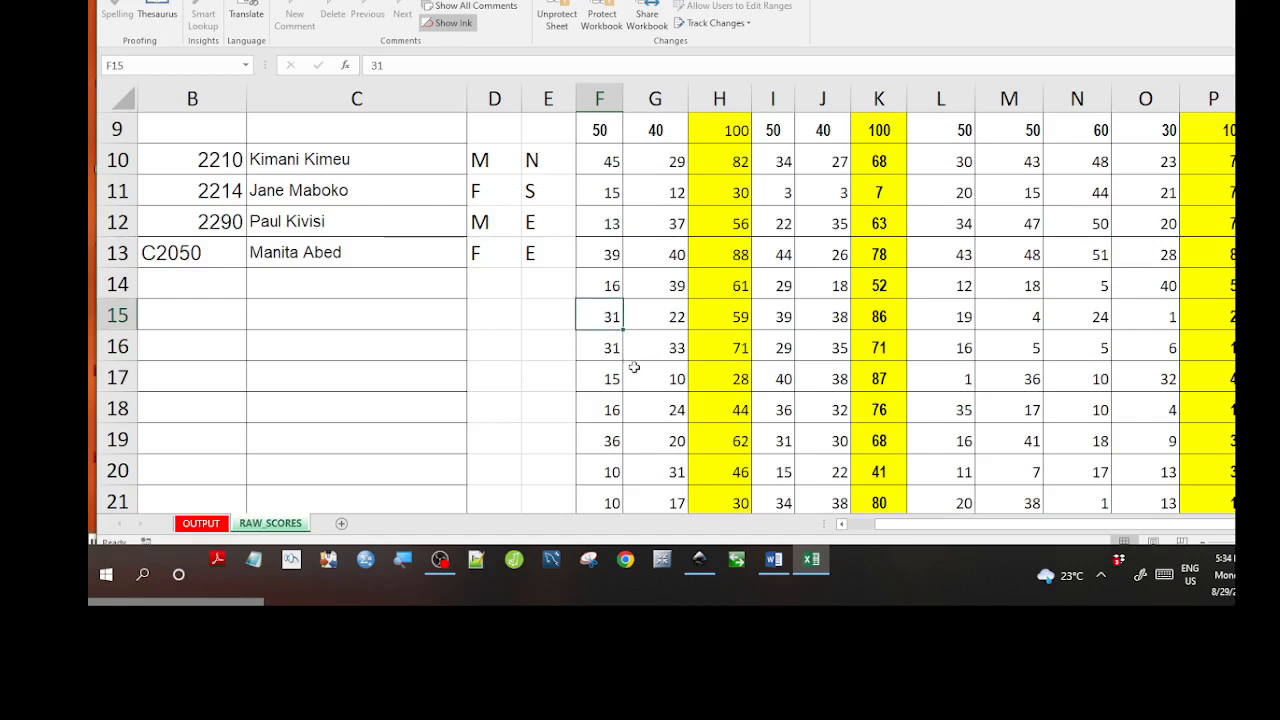
Enter 81 in G21, cancel the validation error so it keeps 17, then return to OUTPUT.
click(652, 487)
text(8)
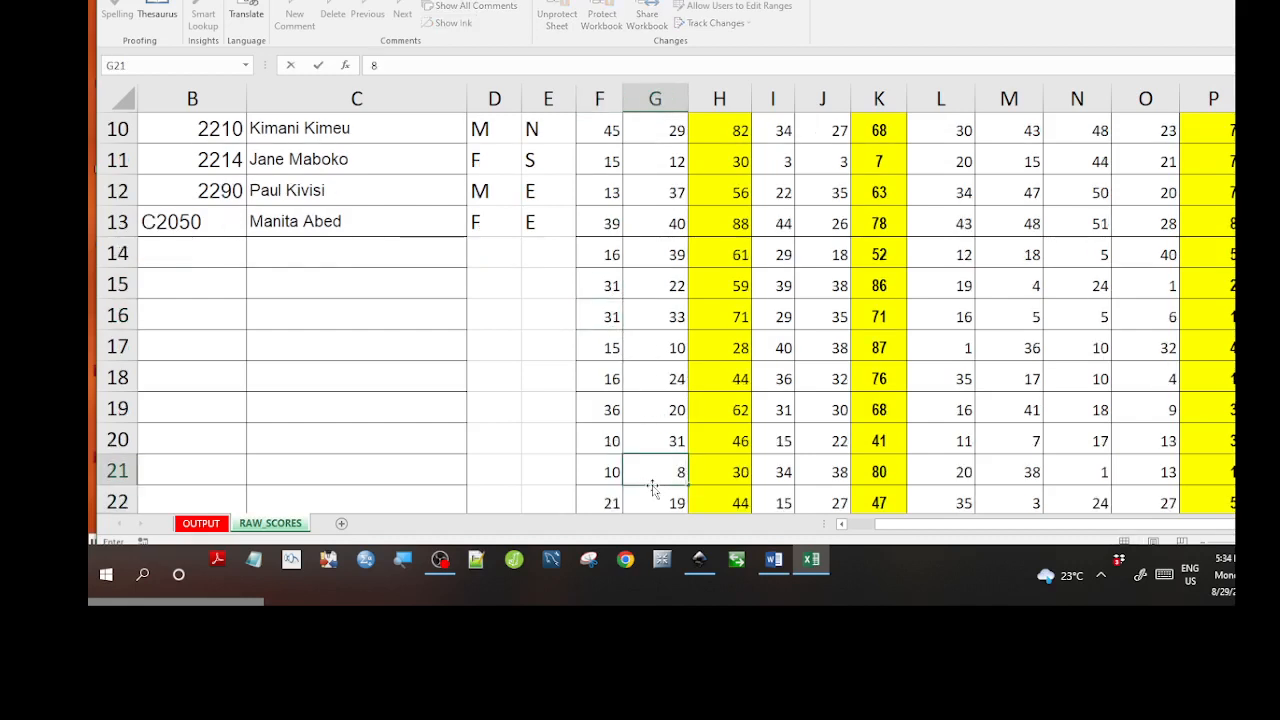
text(1)
key(Return)
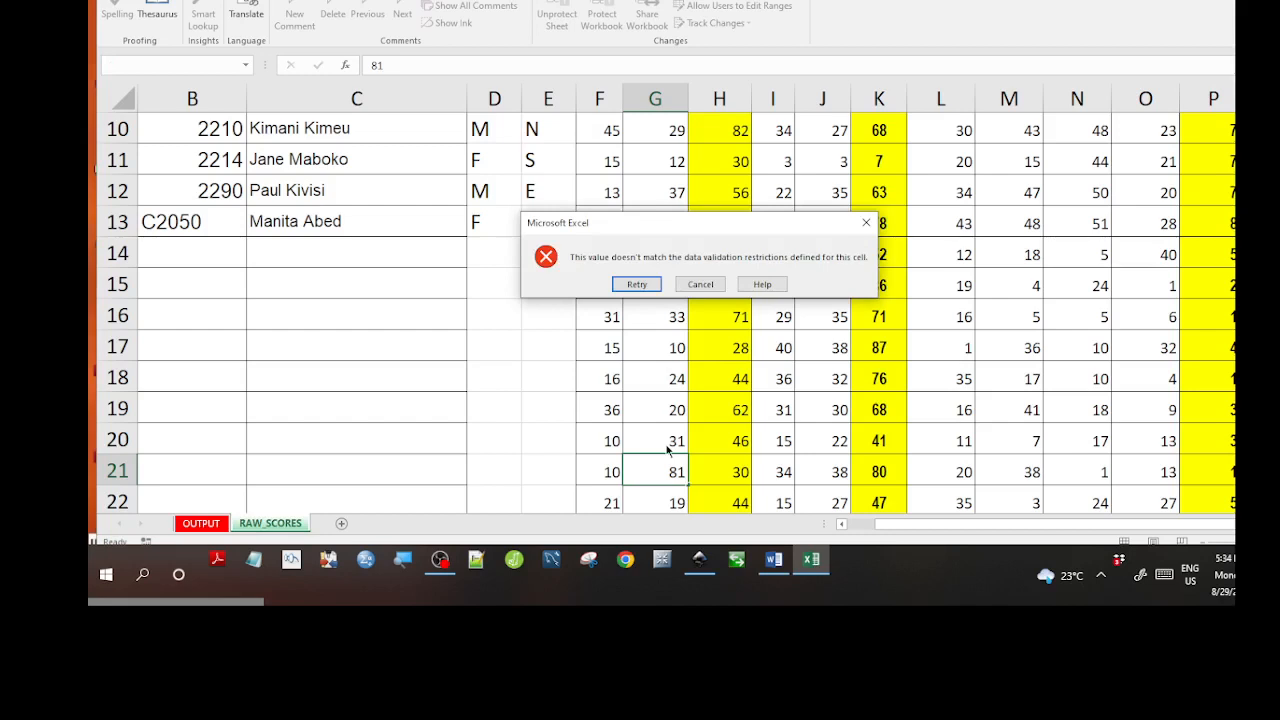
click(866, 223)
scroll(521, 392, up, 3)
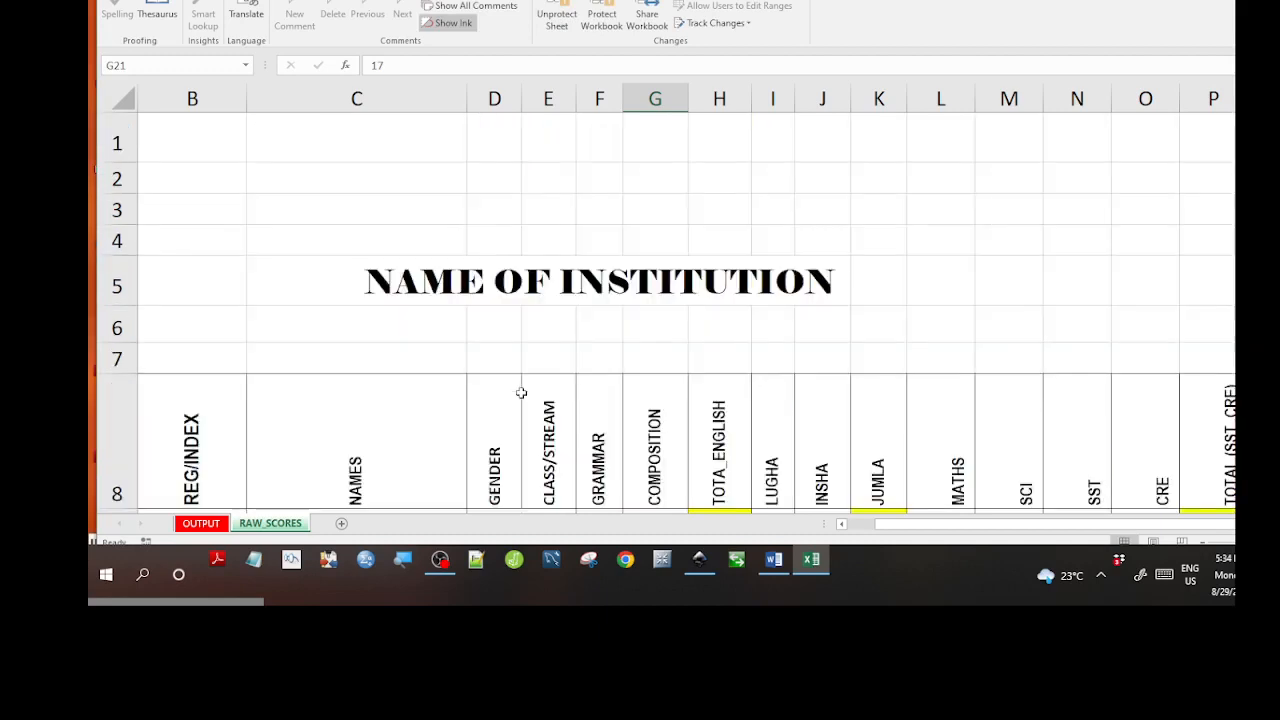
scroll(521, 392, down, 3)
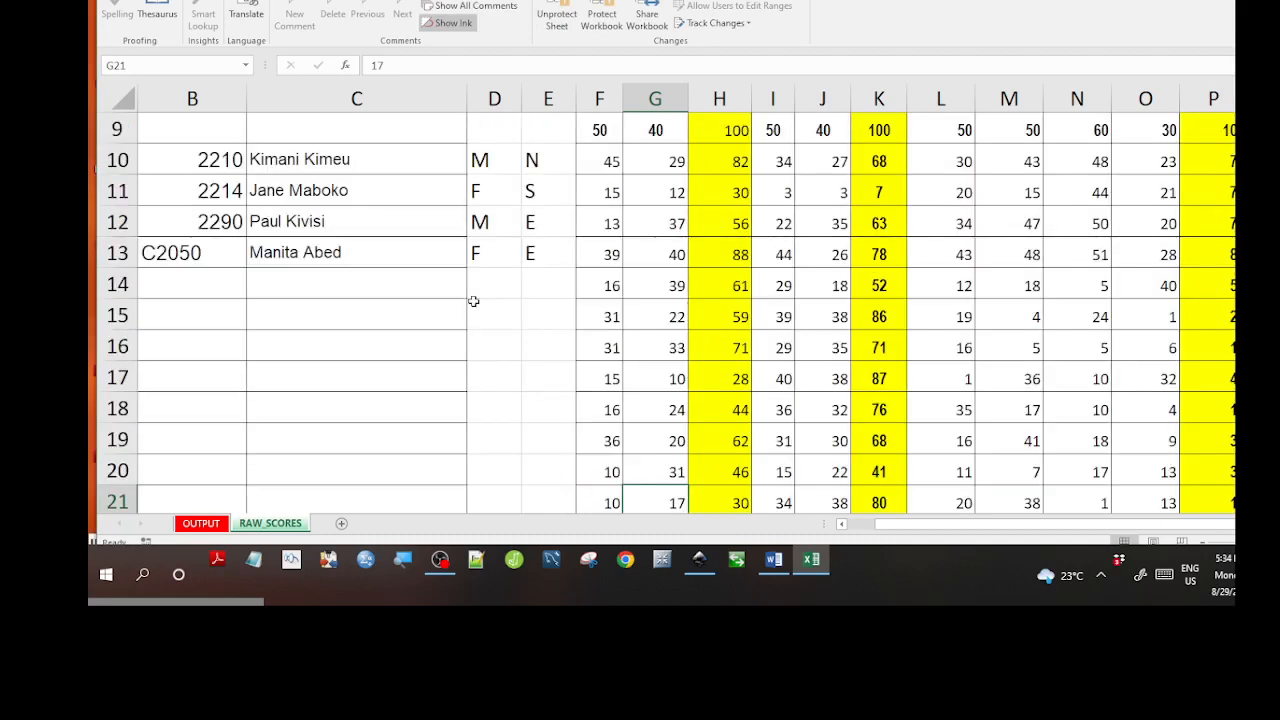
scroll(383, 340, up, 3)
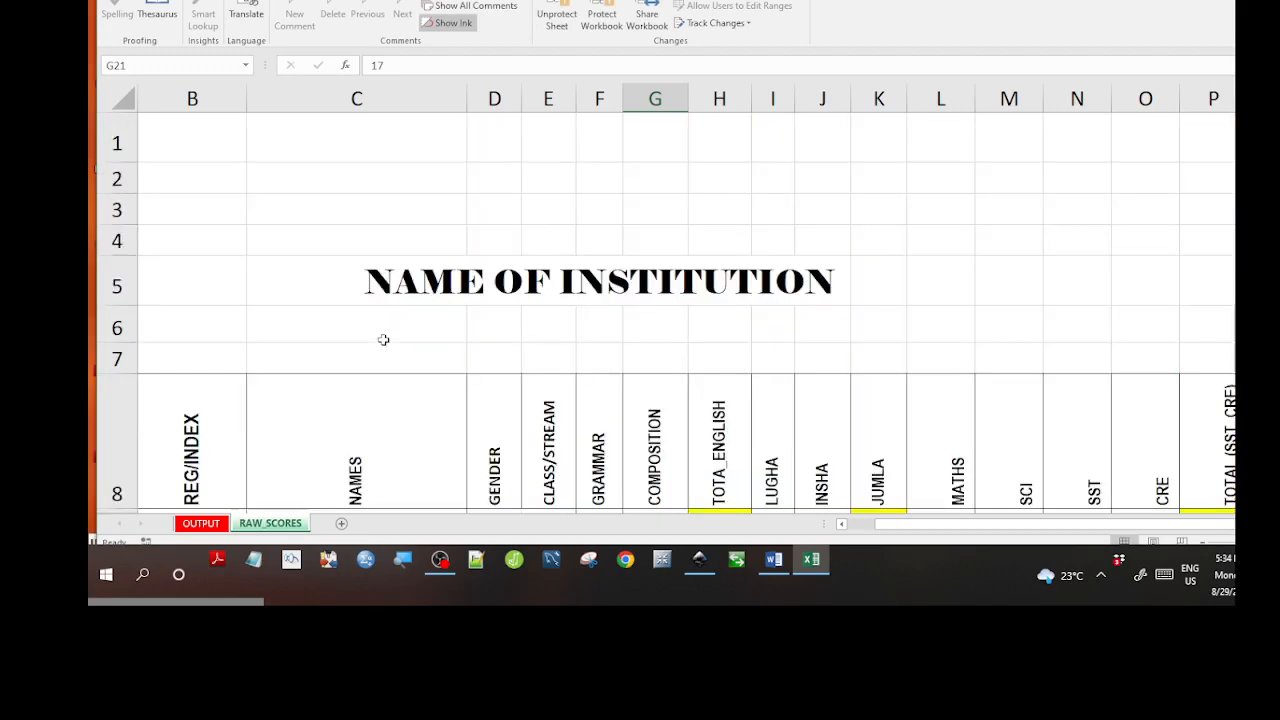
scroll(383, 340, down, 7)
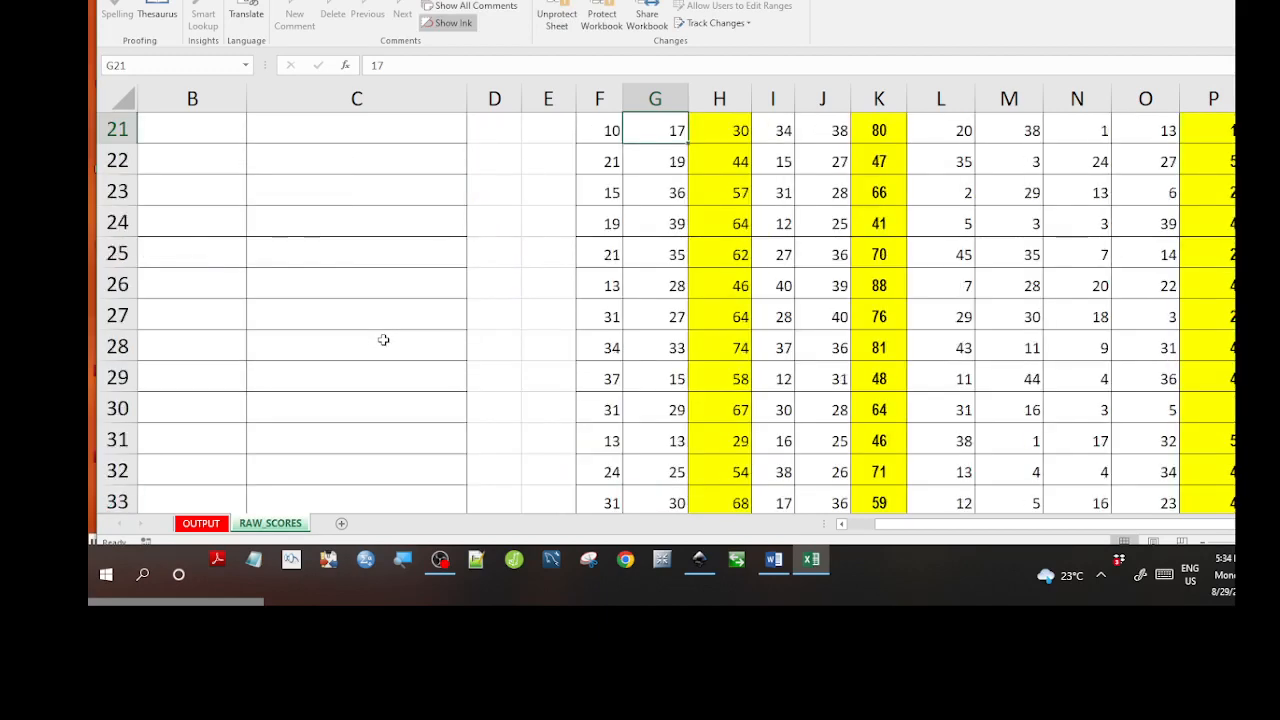
click(222, 526)
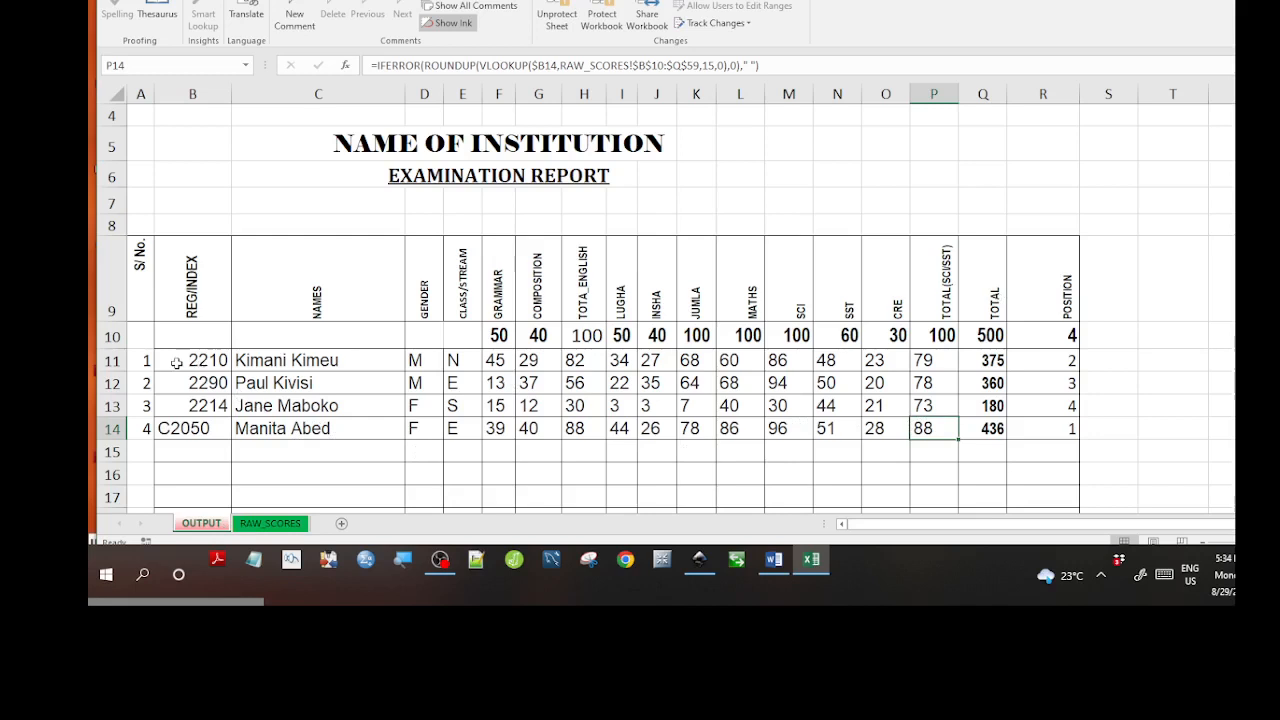
Select the student rows of the report, checking the TOTA_ENGLISH formula in H13 along the way.
drag(176, 363, 1025, 393)
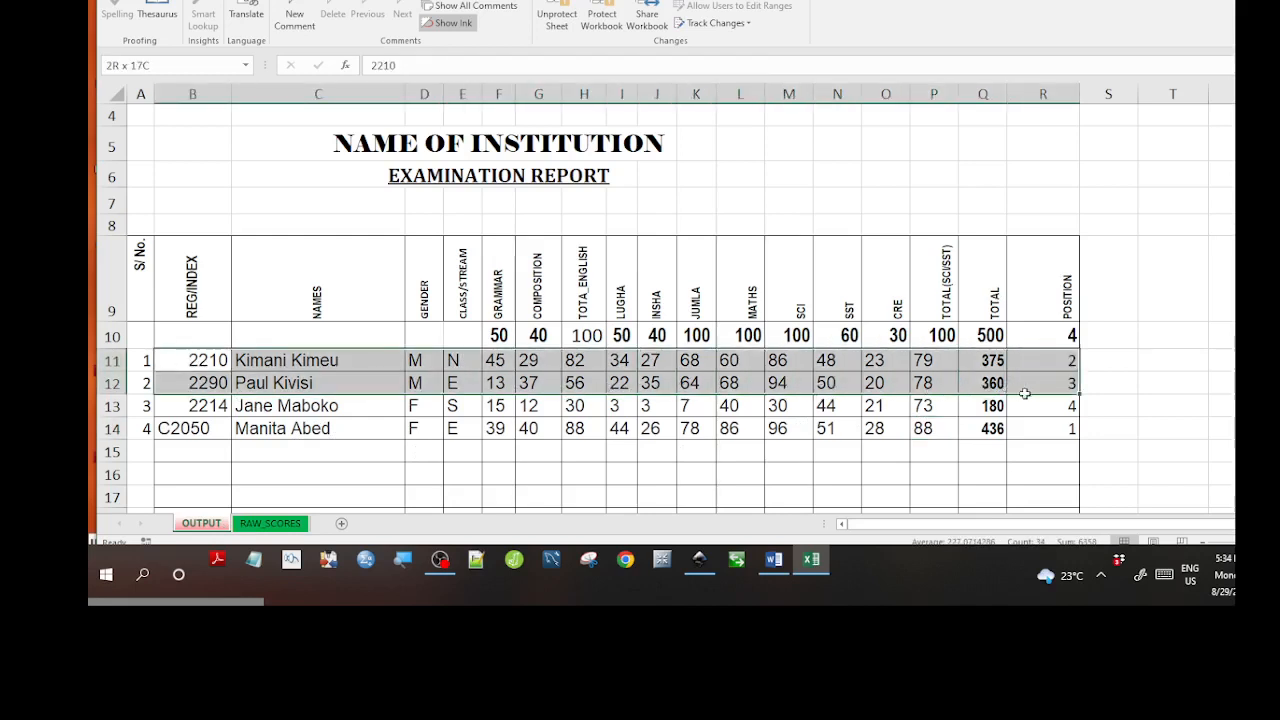
click(591, 405)
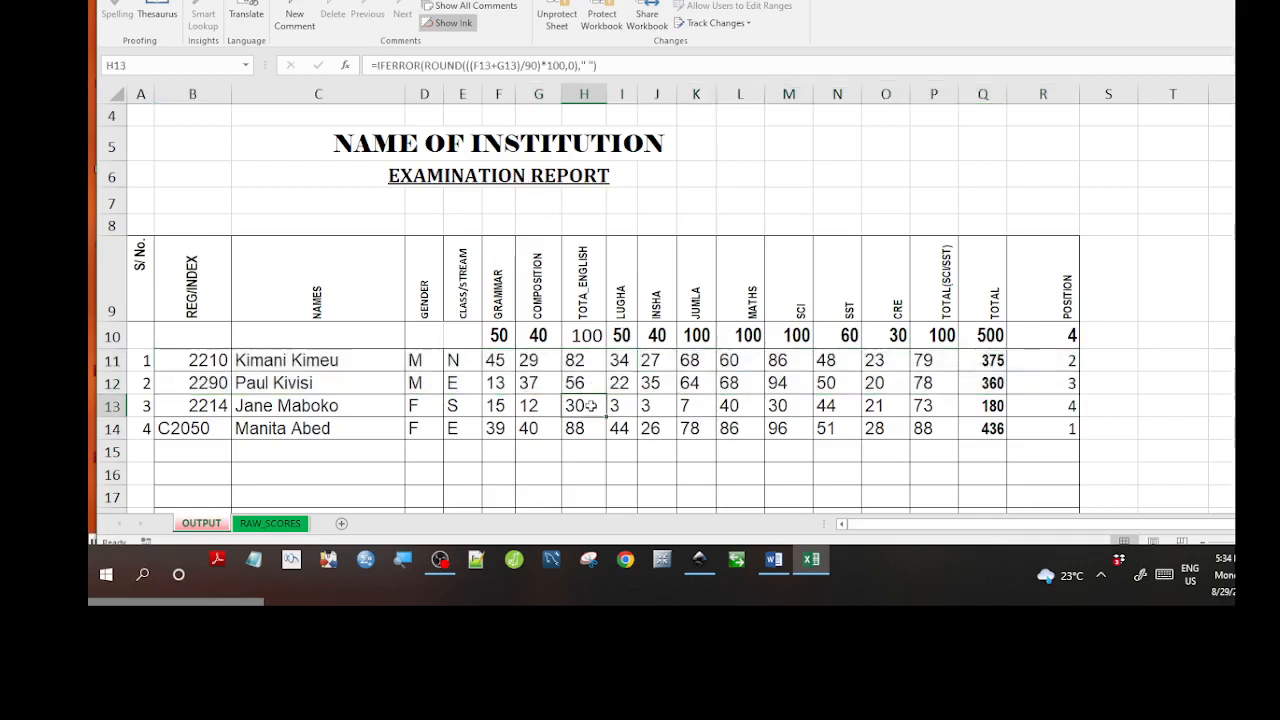
click(171, 360)
drag(171, 360, 1045, 427)
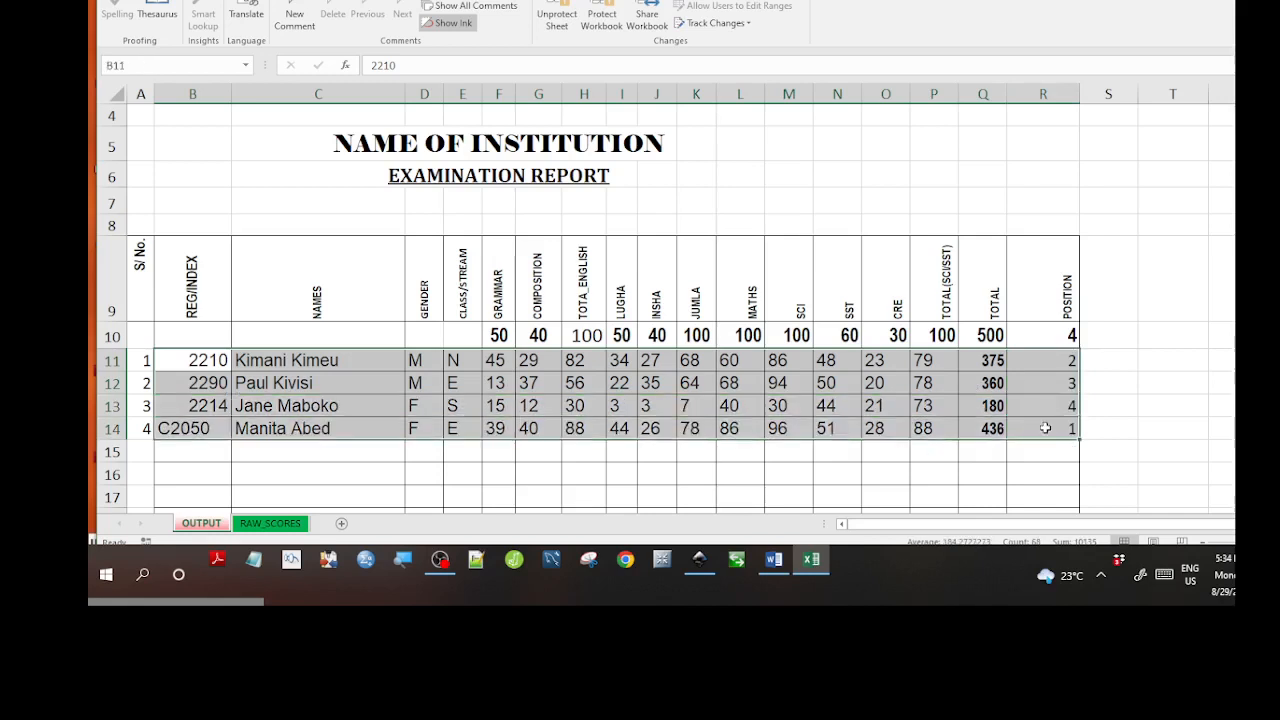
Choose the named range 'group' from the Name Box list.
click(245, 66)
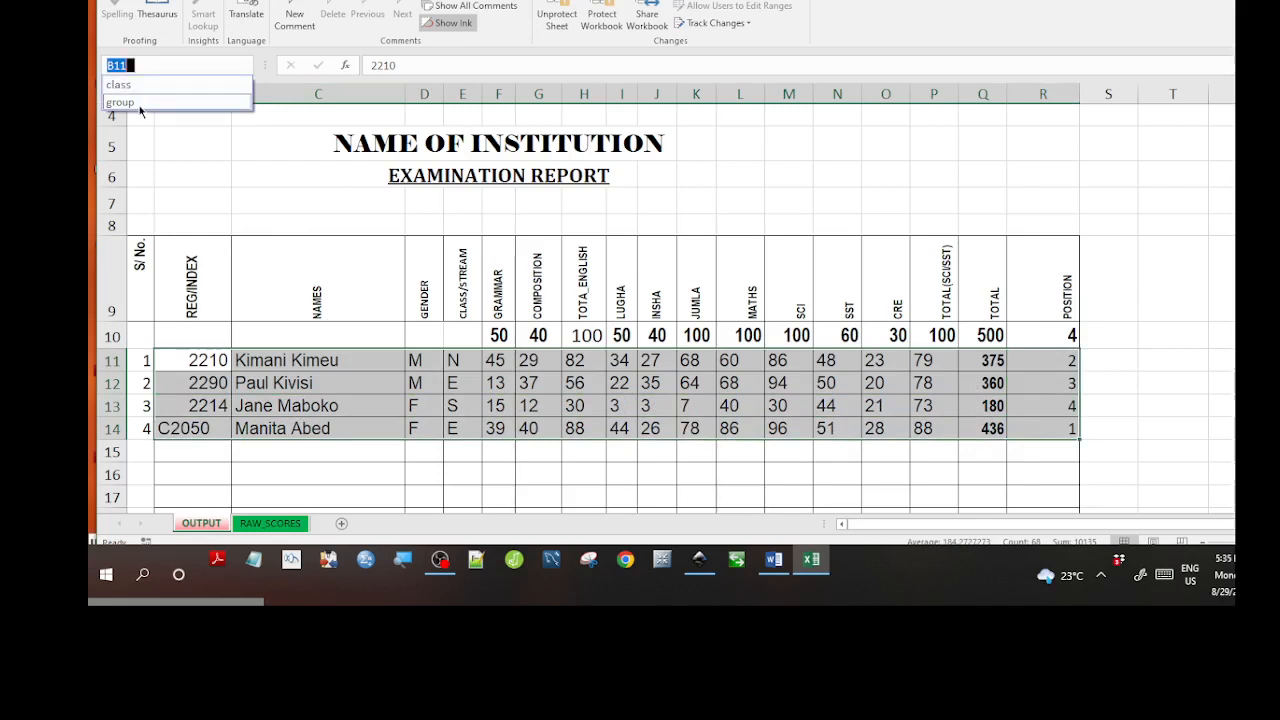
click(140, 108)
scroll(421, 335, up, 3)
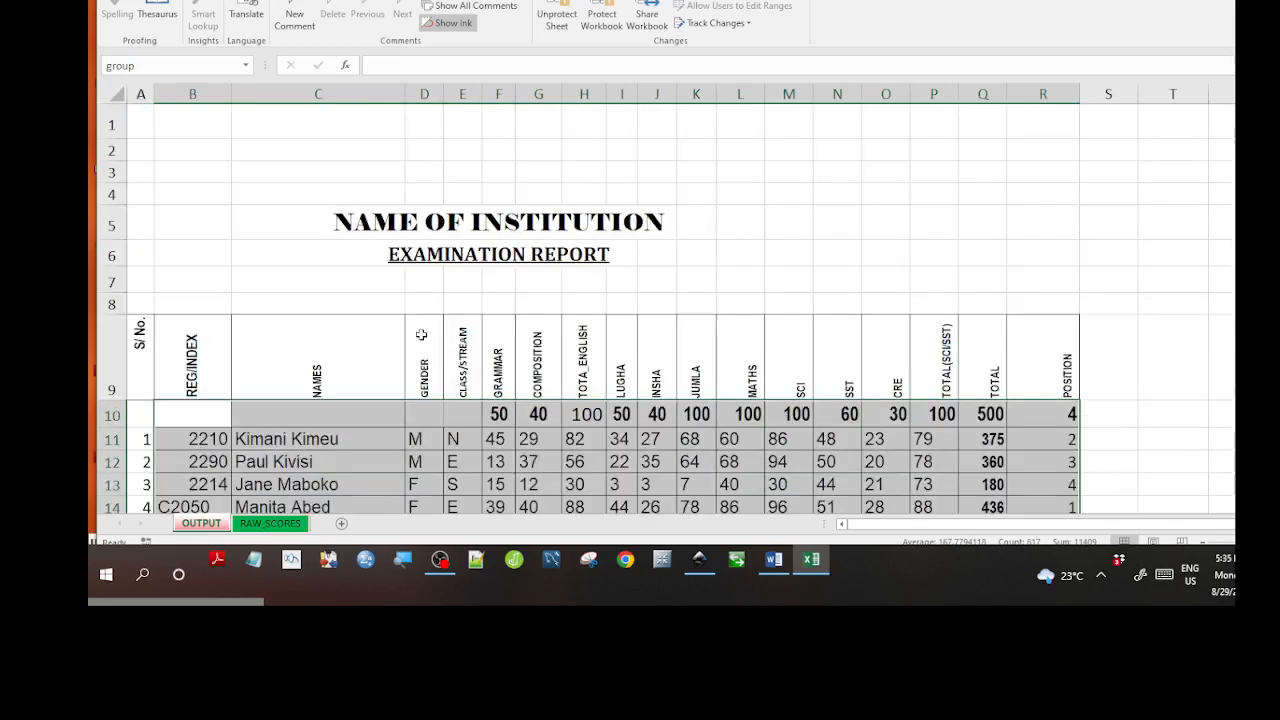
scroll(421, 335, down, 10)
scroll(421, 335, down, 6)
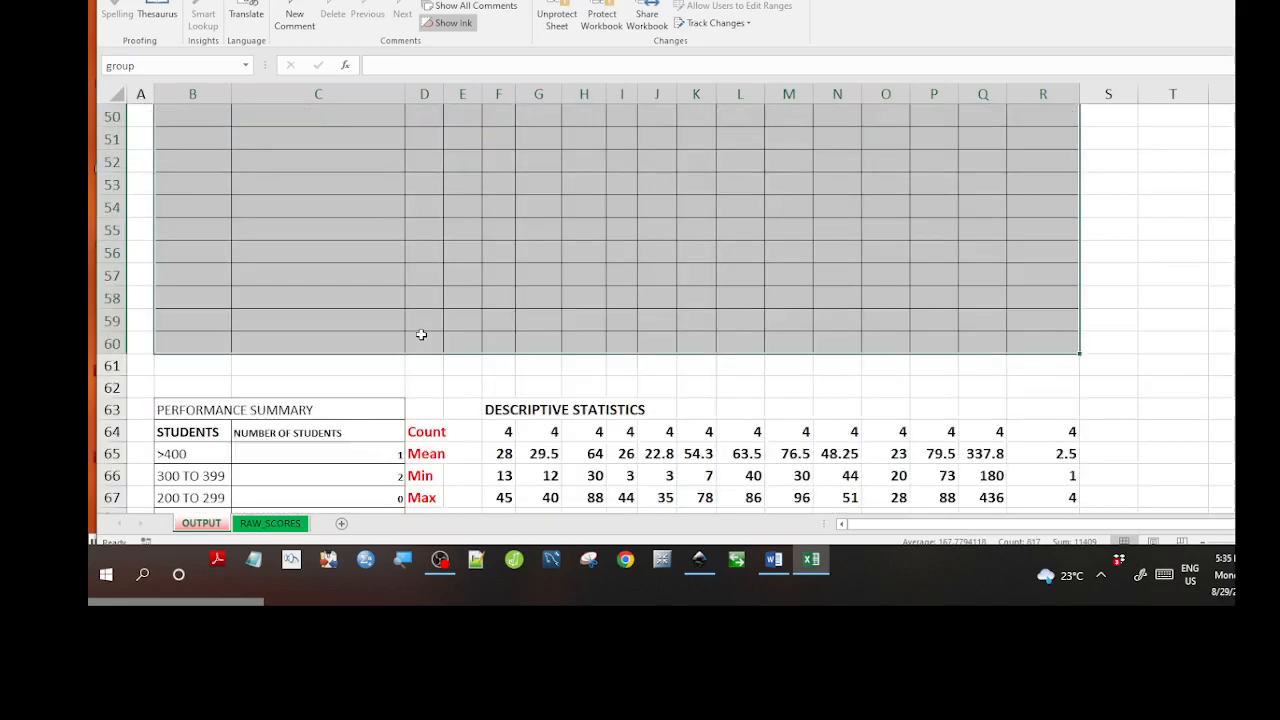
scroll(421, 335, up, 16)
scroll(421, 335, down, 4)
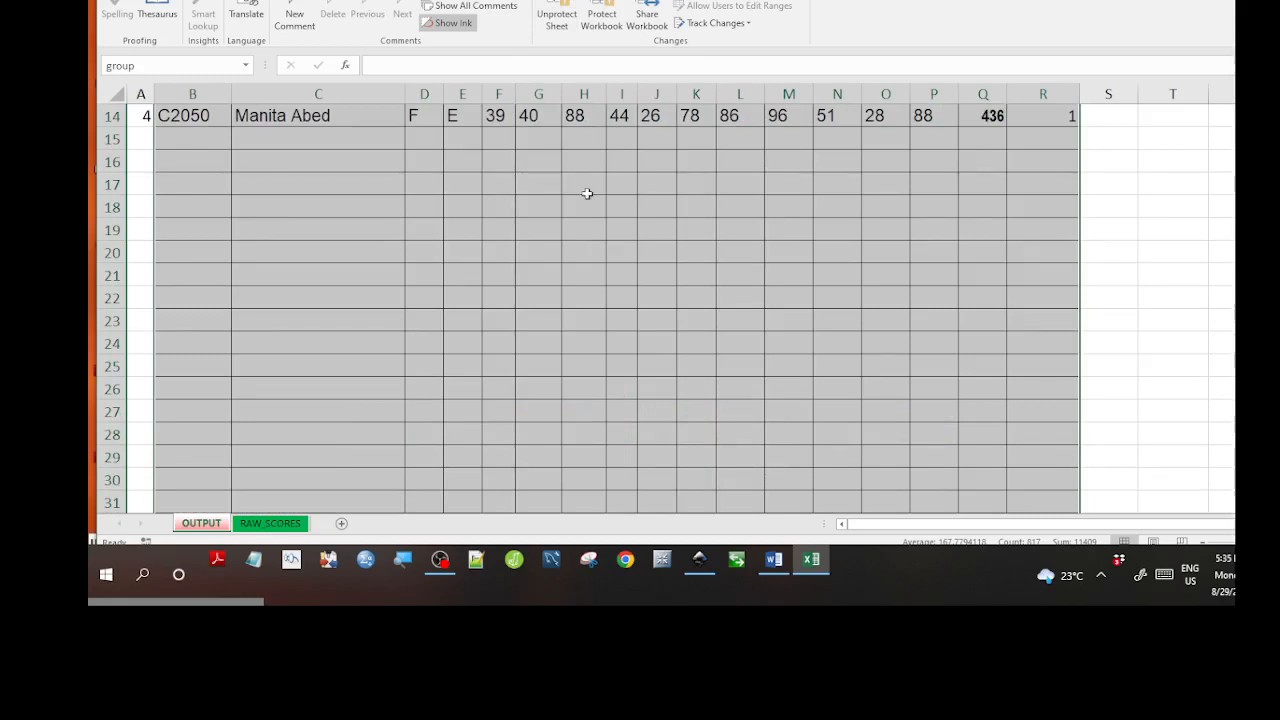
Unprotect the OUTPUT sheet, then protect it again with a password entered and re-entered.
click(553, 24)
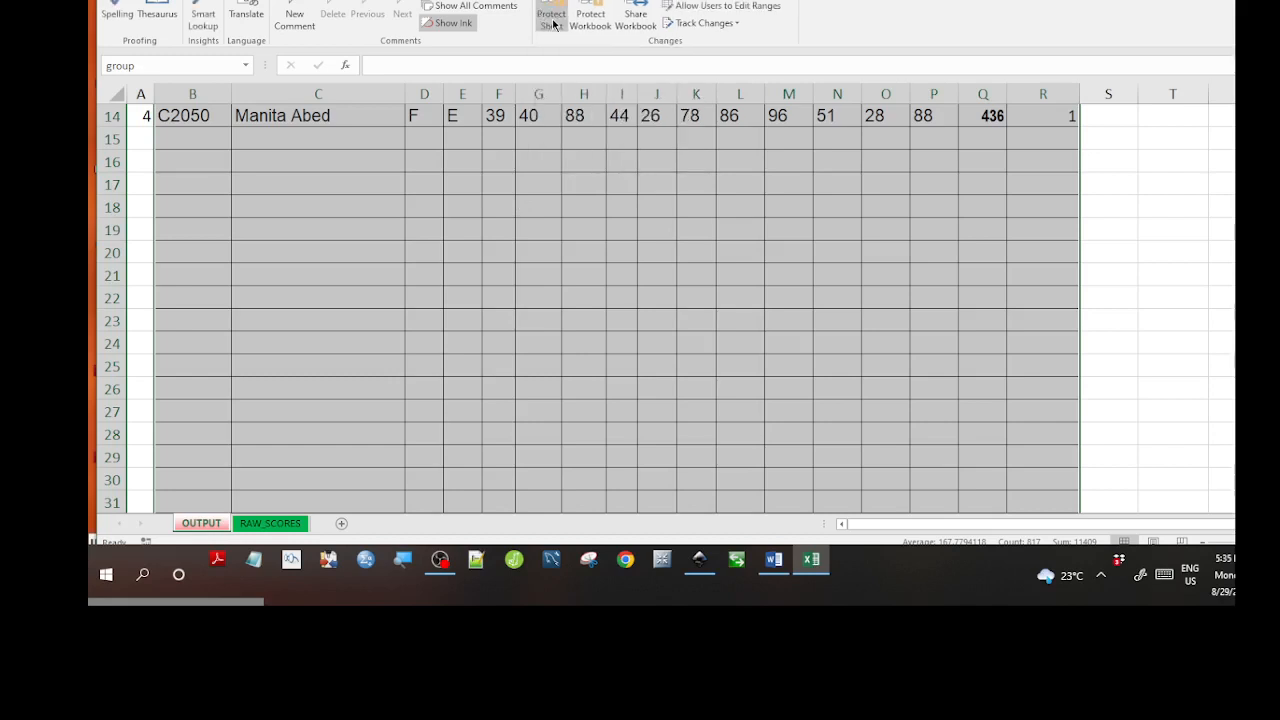
click(553, 24)
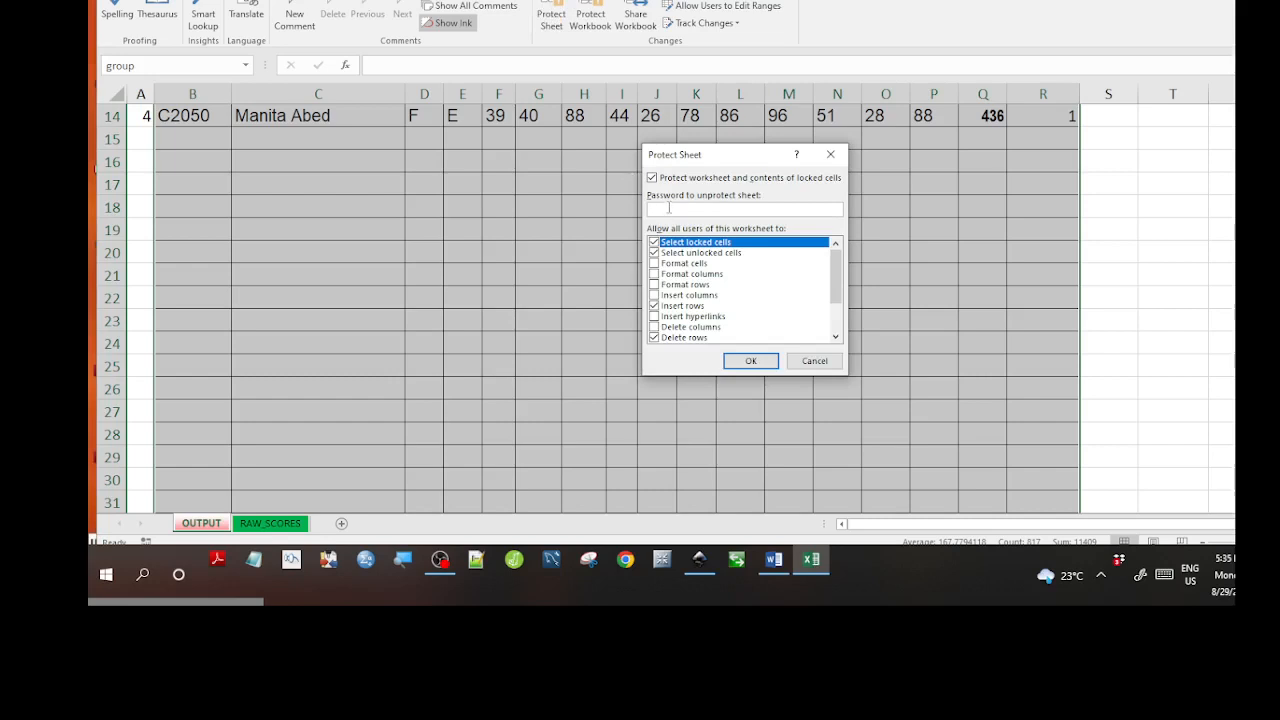
text(12345678)
click(752, 362)
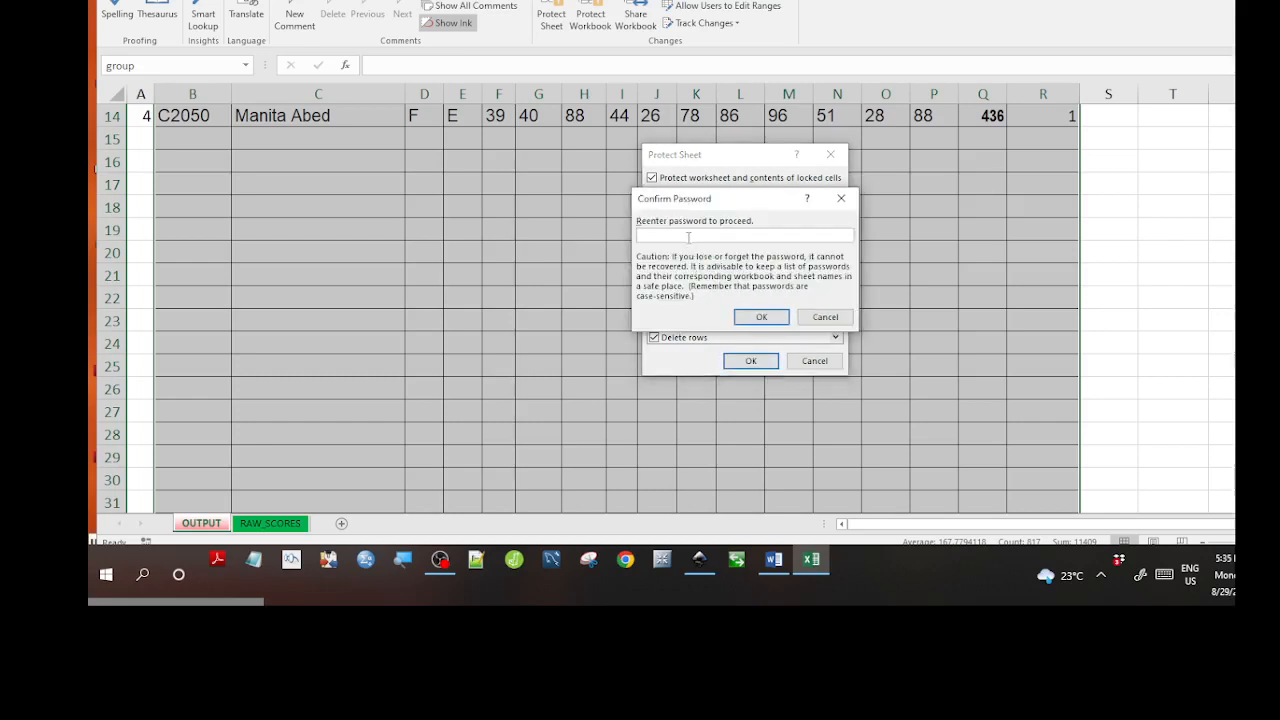
text(4567889)
click(750, 321)
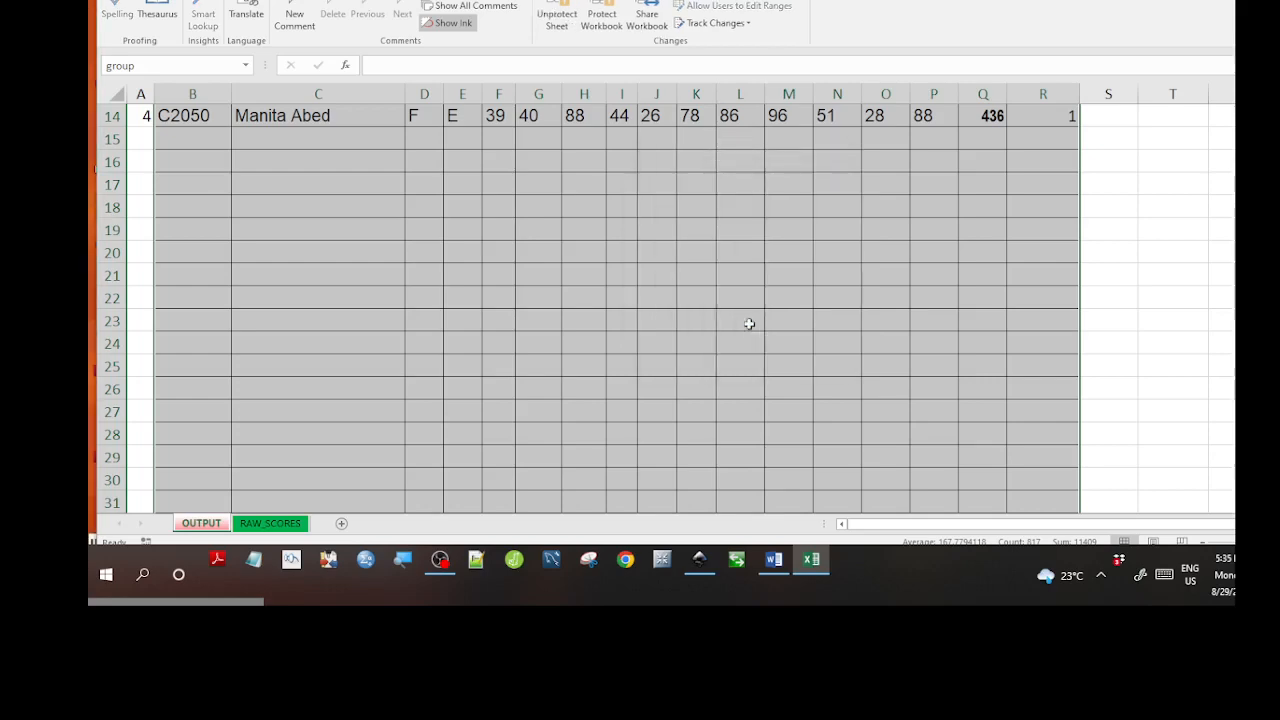
scroll(607, 354, up, 4)
scroll(607, 354, down, 4)
scroll(607, 354, up, 4)
scroll(607, 354, down, 4)
scroll(607, 354, up, 4)
scroll(607, 354, down, 4)
scroll(607, 354, up, 4)
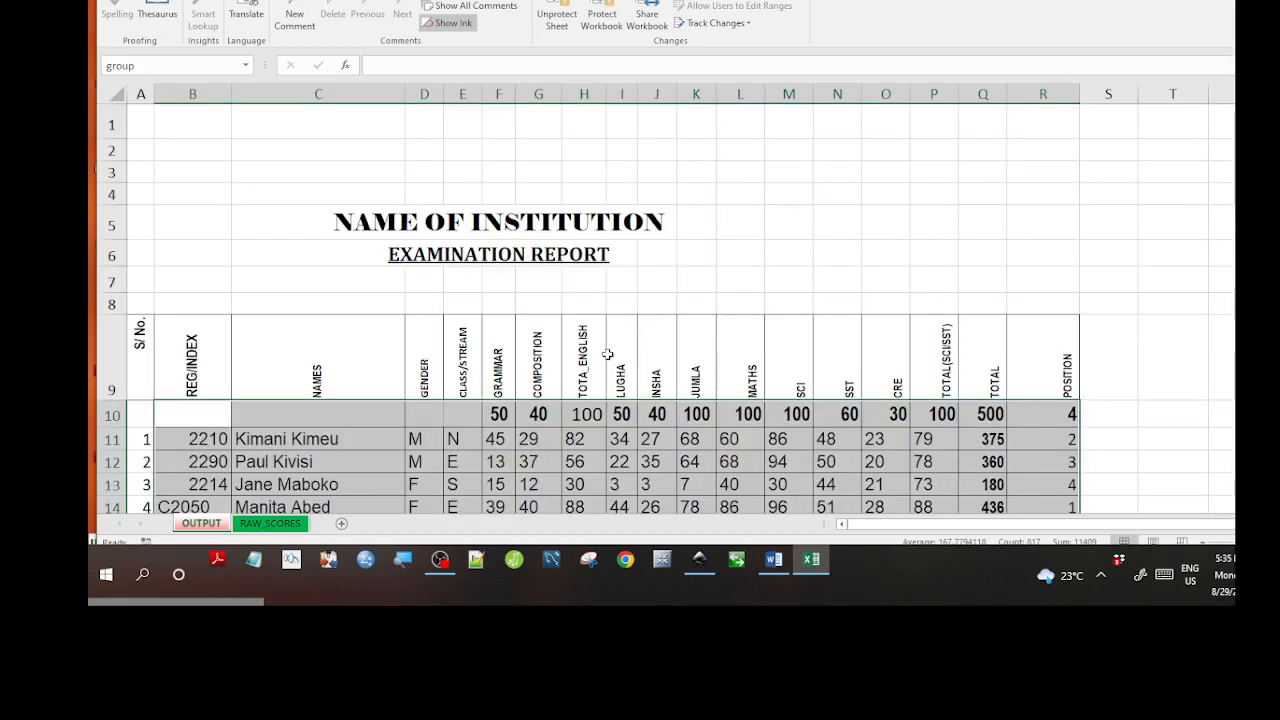
scroll(607, 354, down, 4)
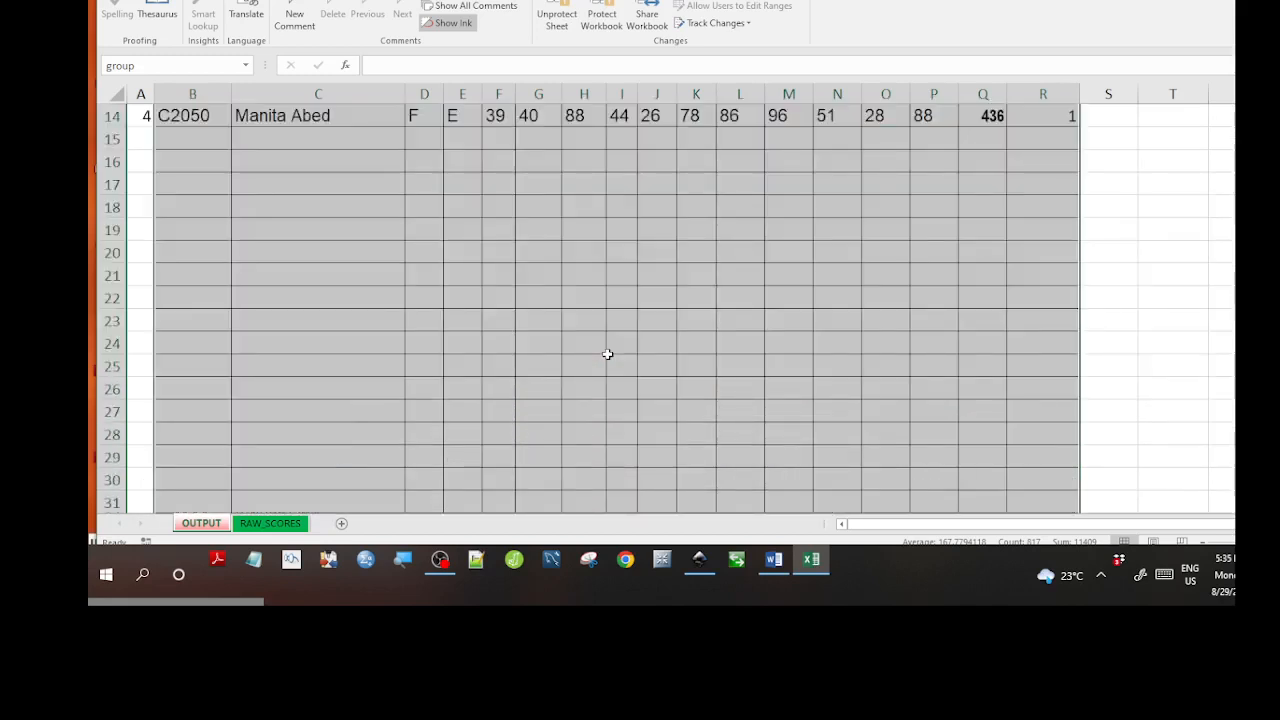
scroll(607, 354, up, 4)
scroll(607, 354, down, 4)
scroll(607, 354, up, 4)
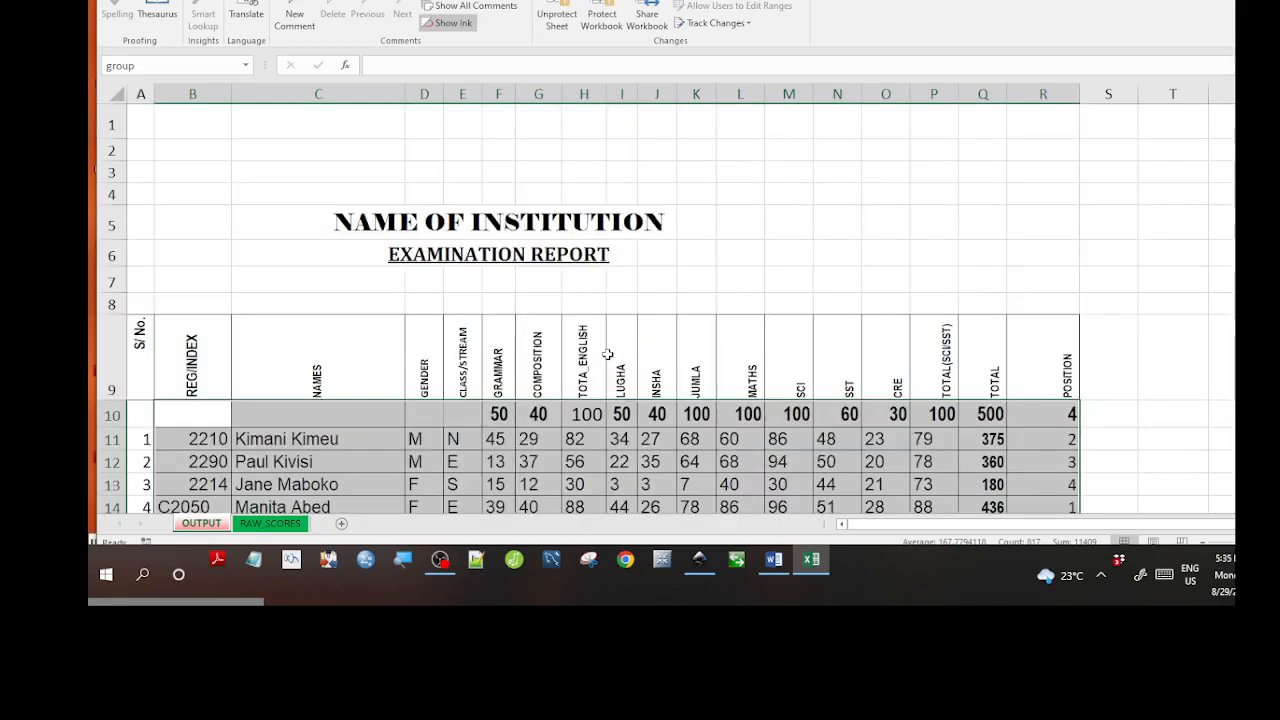
scroll(607, 354, down, 4)
scroll(607, 354, up, 4)
click(430, 1)
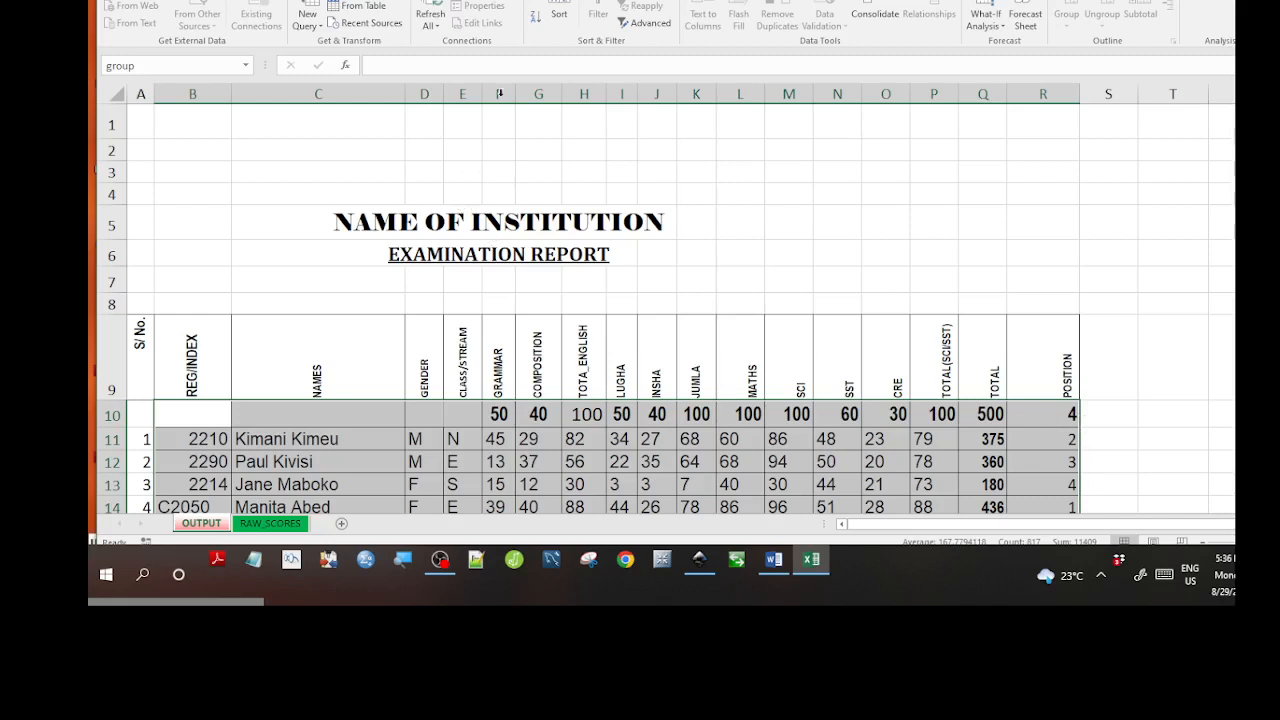
click(565, 16)
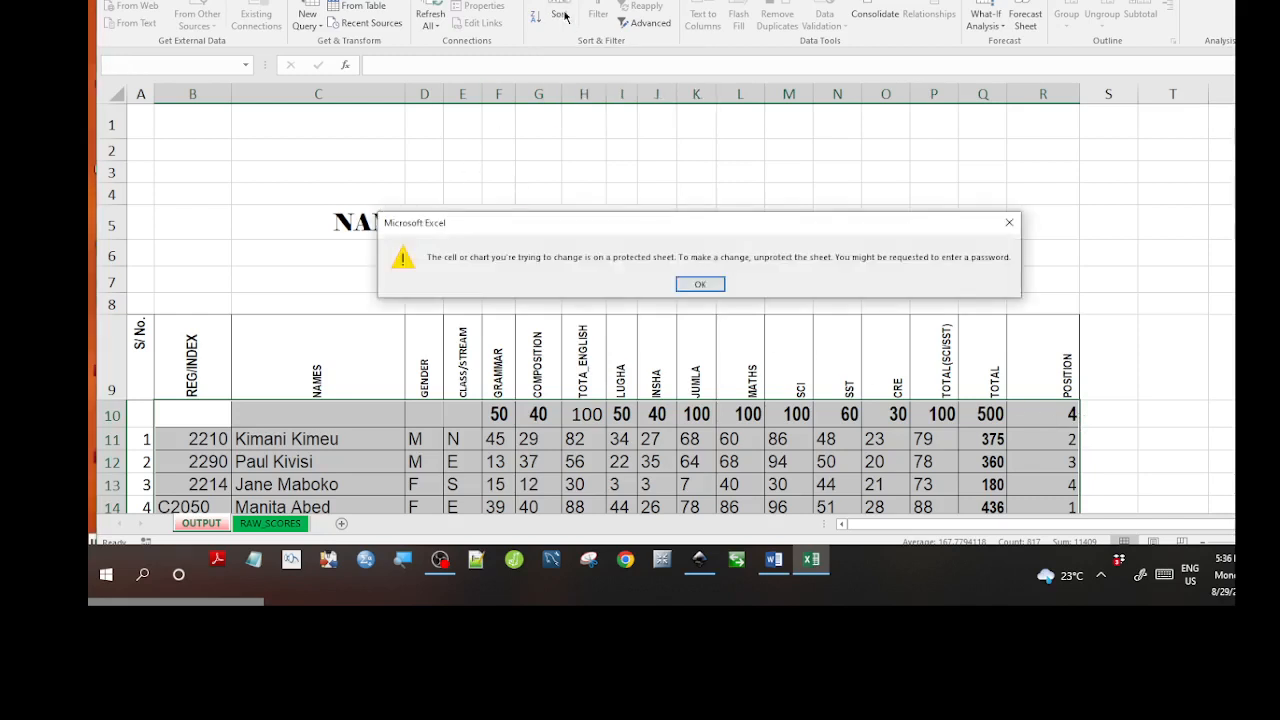
click(700, 285)
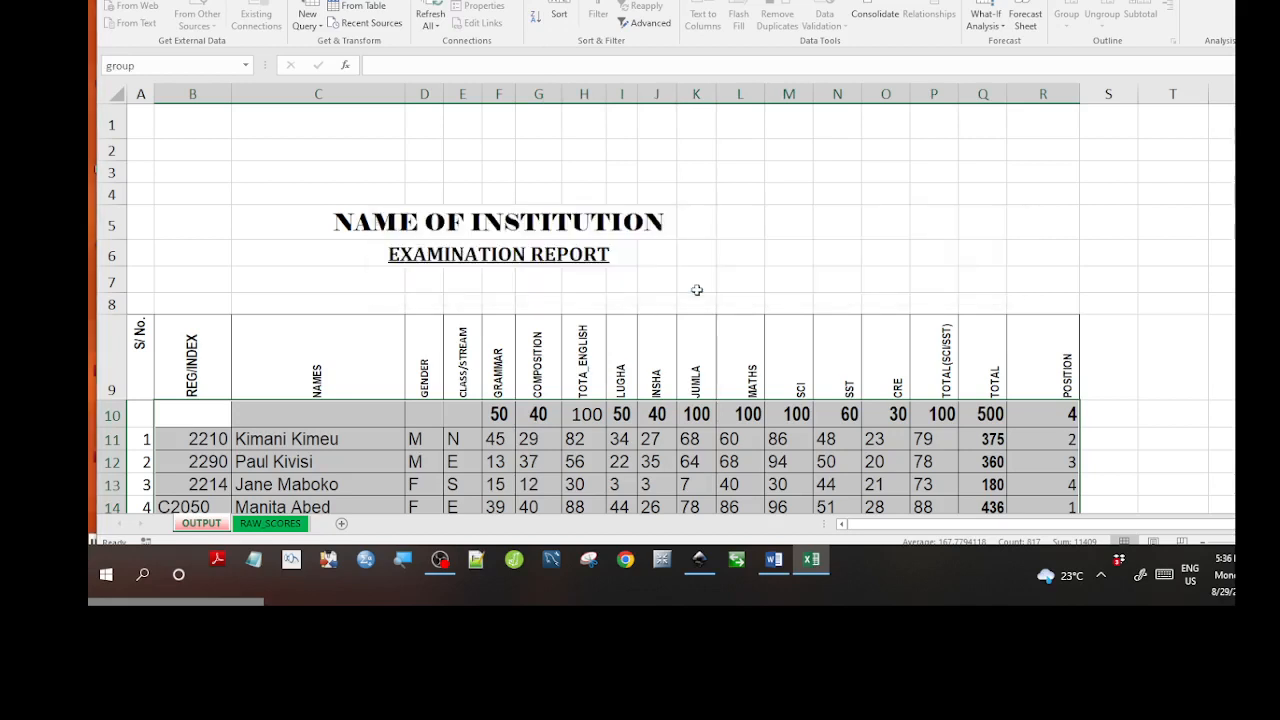
click(558, 16)
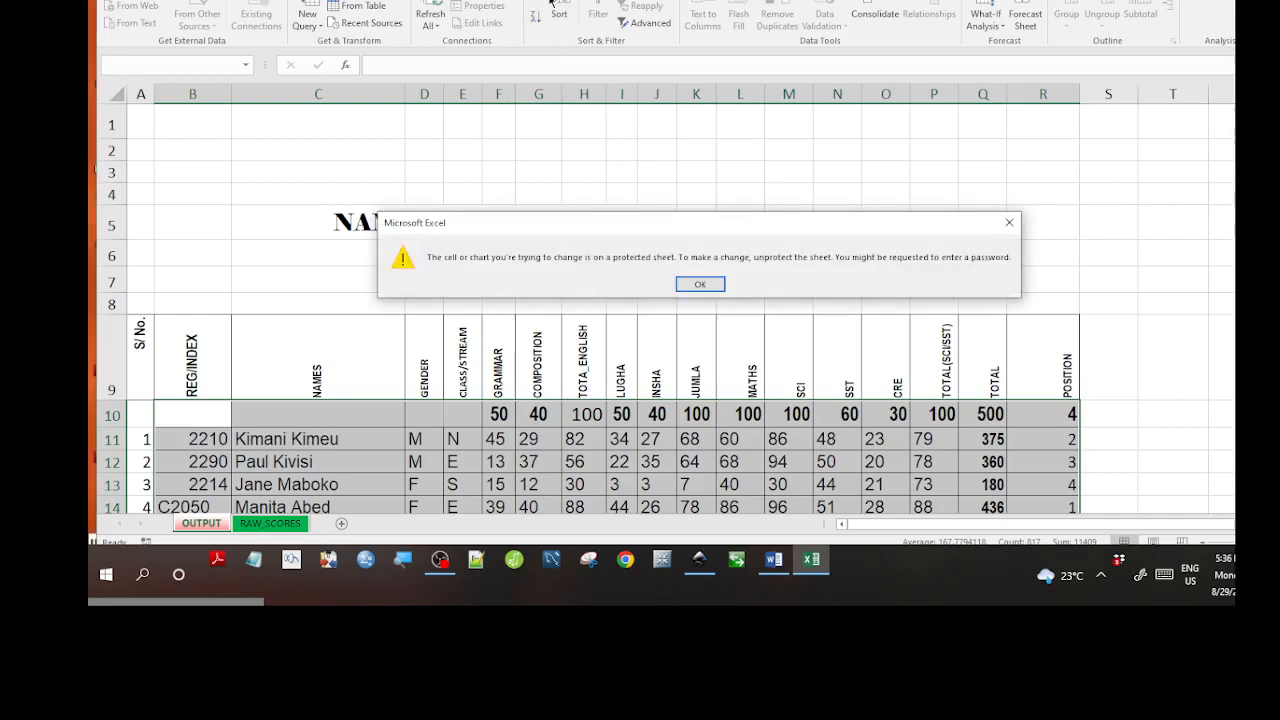
click(682, 285)
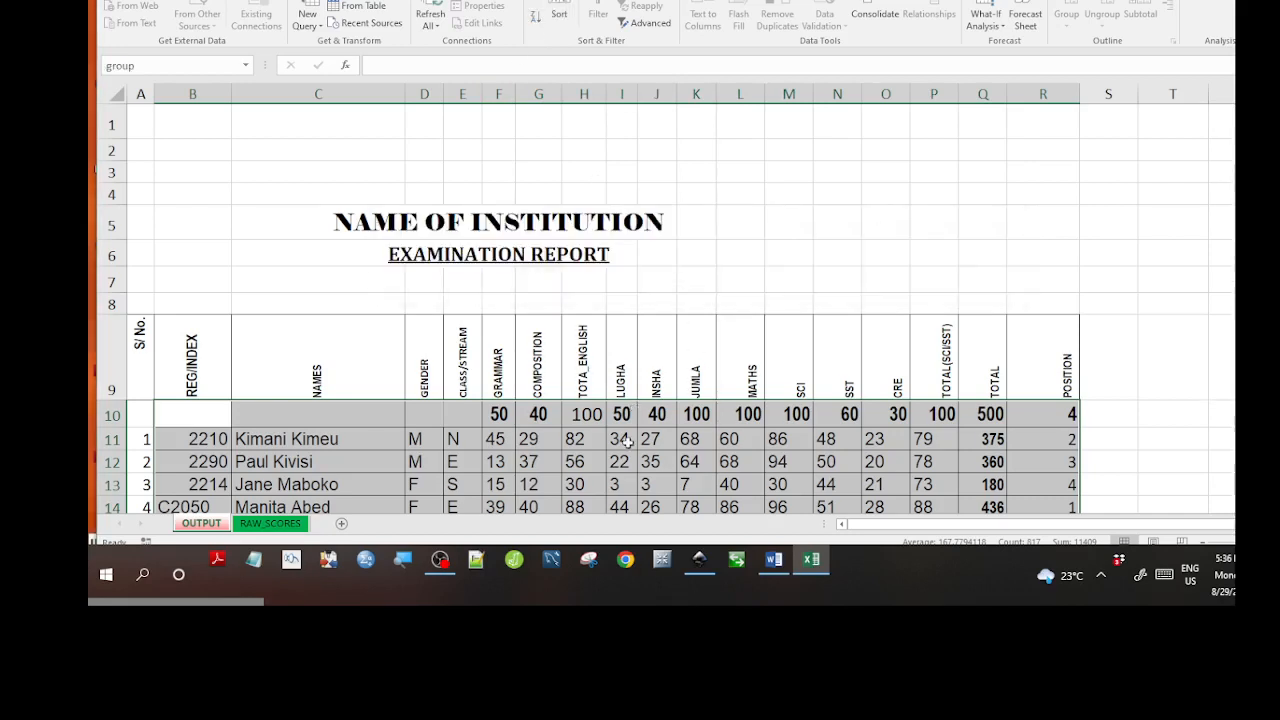
scroll(626, 442, down, 4)
scroll(628, 442, down, 6)
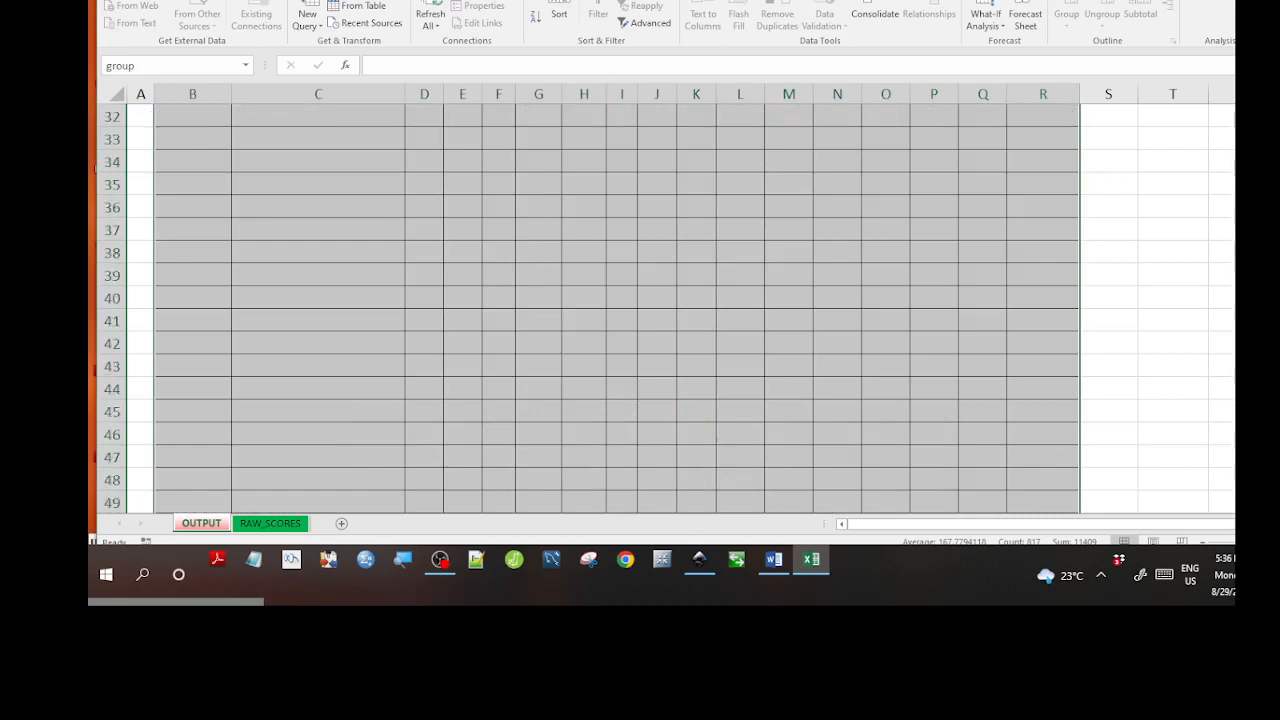
Attempt to unprotect the OUTPUT sheet by entering the sheet password, retyping it after a mistake.
click(385, 0)
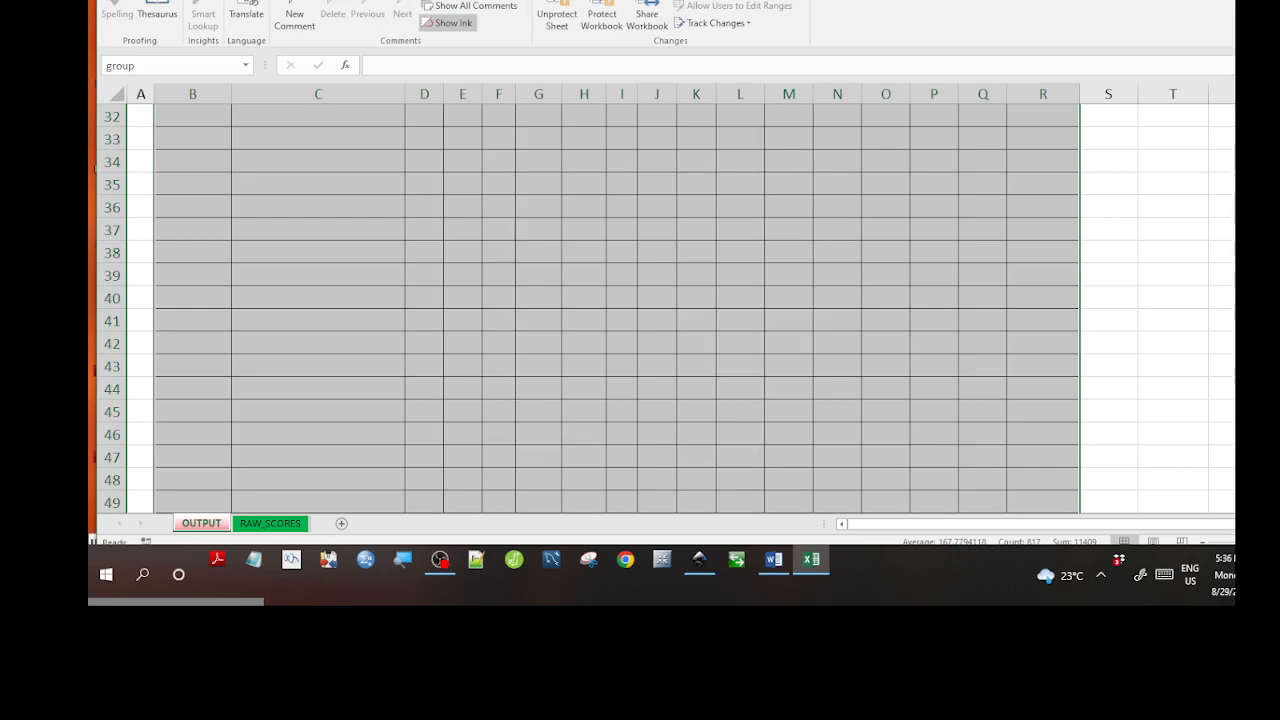
click(556, 14)
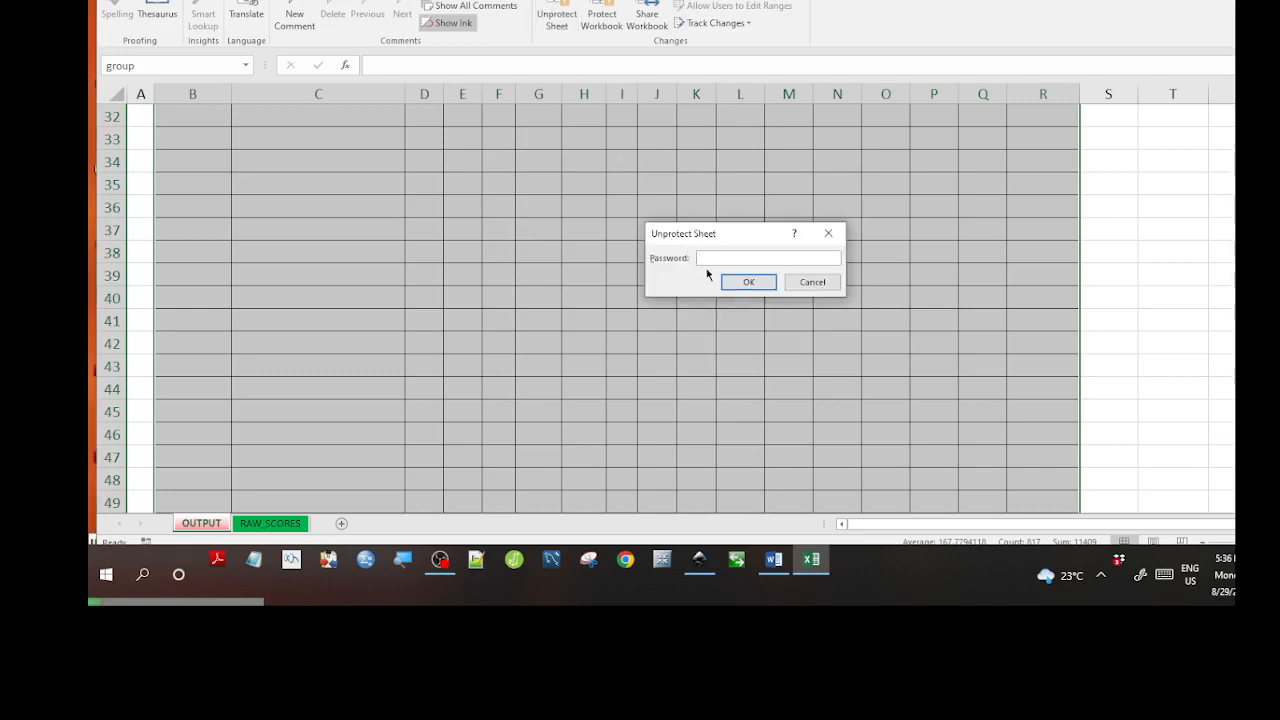
text(••••)
key(BackSpace)
key(BackSpace)
key(BackSpace)
key(BackSpace)
text(••••)
click(728, 287)
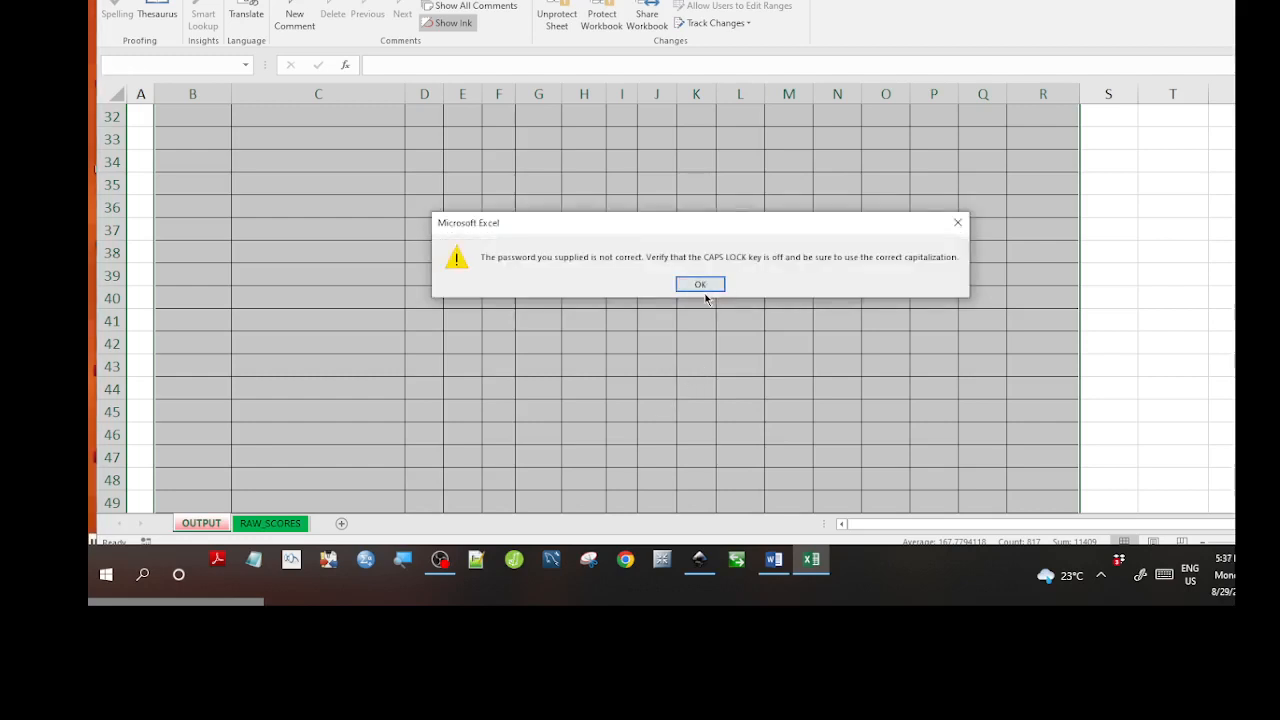
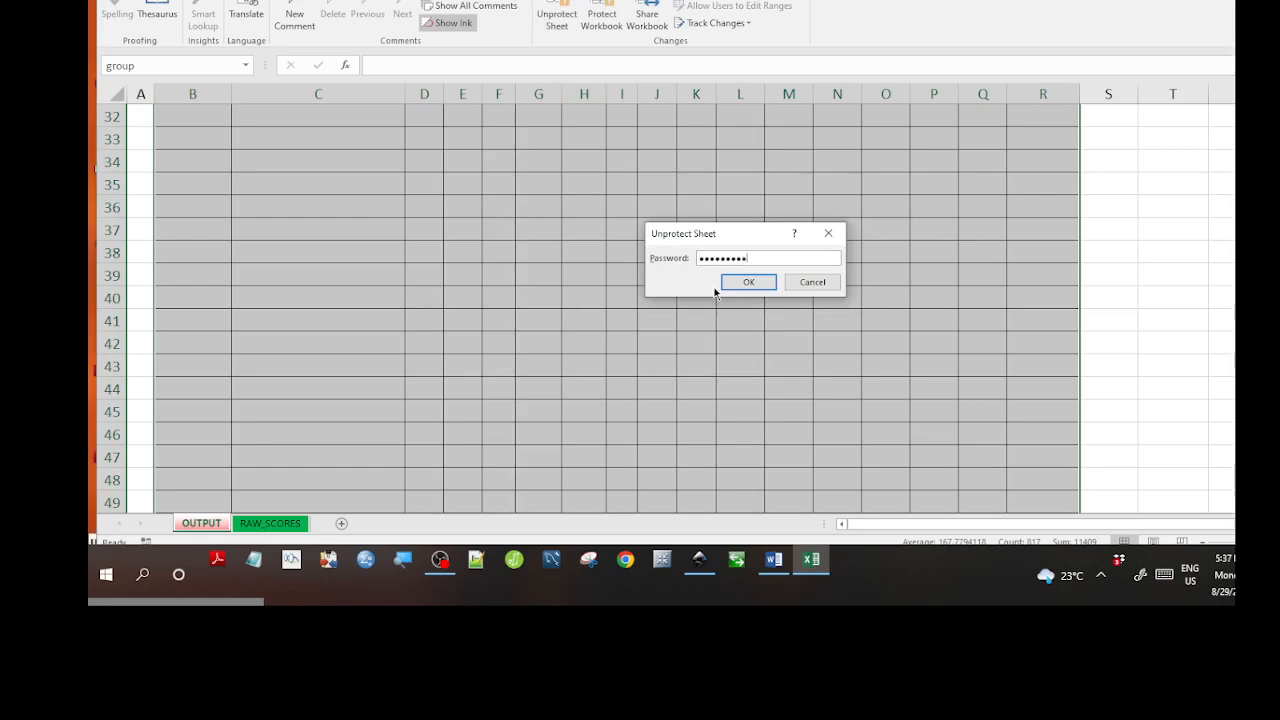
Confirm the password to unprotect the OUTPUT sheet and return to the top of the report.
click(721, 282)
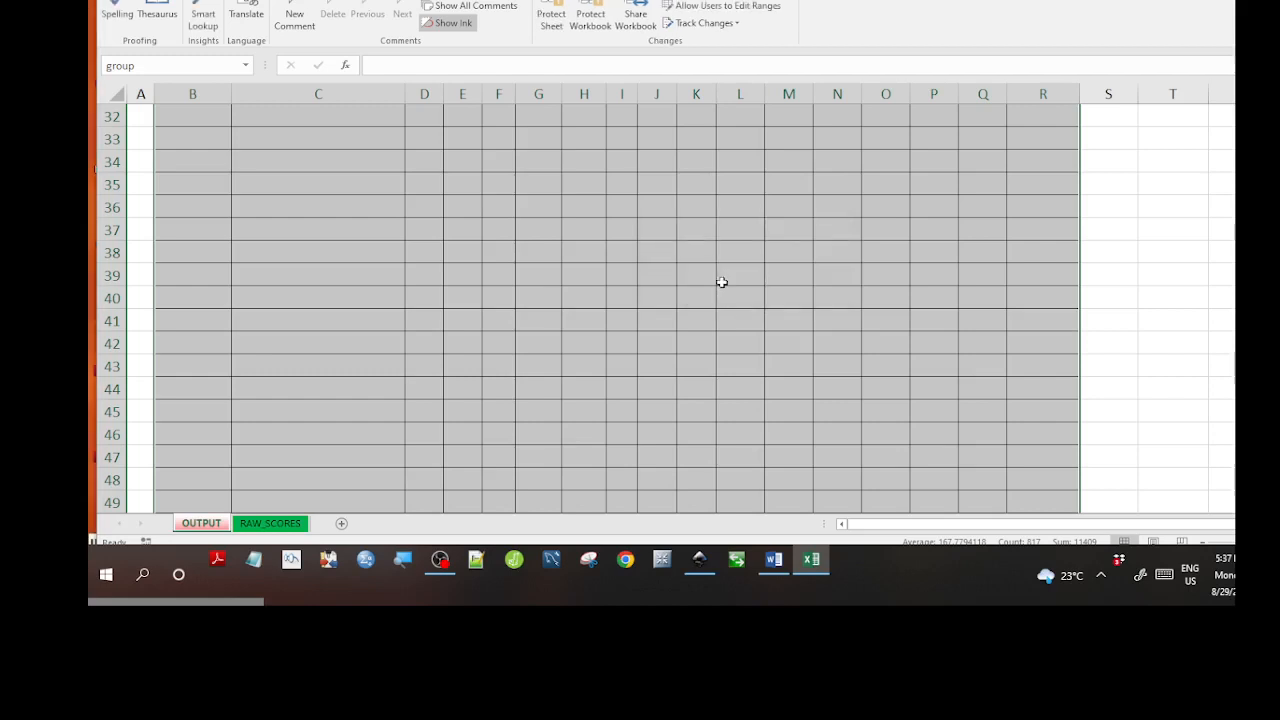
scroll(721, 282, up, 10)
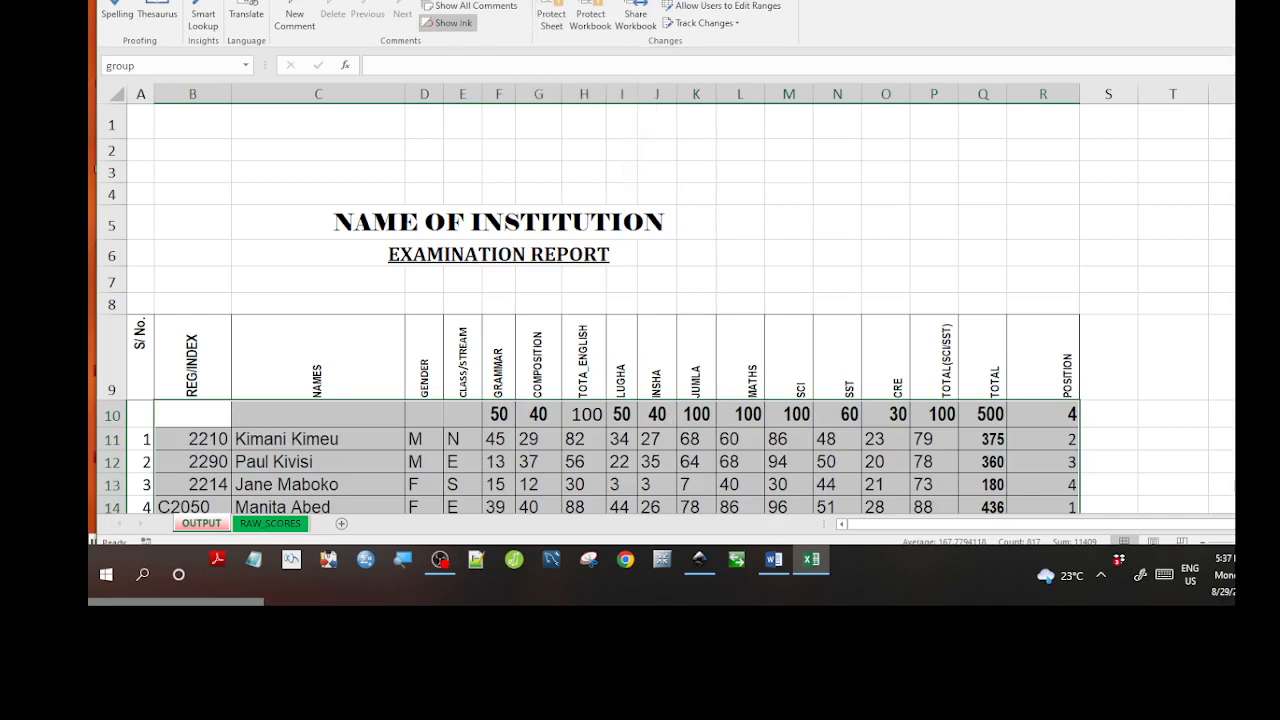
click(392, 1)
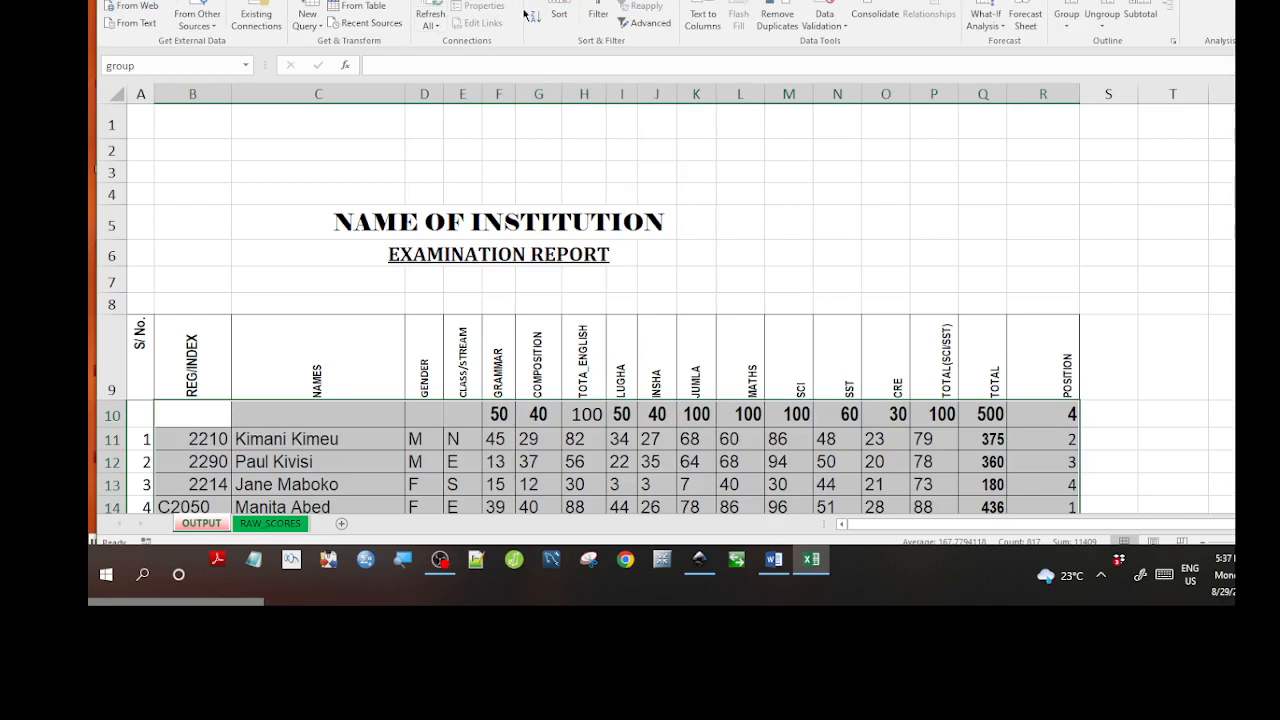
Sort the marks table by the position column (4), on Values, A to Z.
click(559, 6)
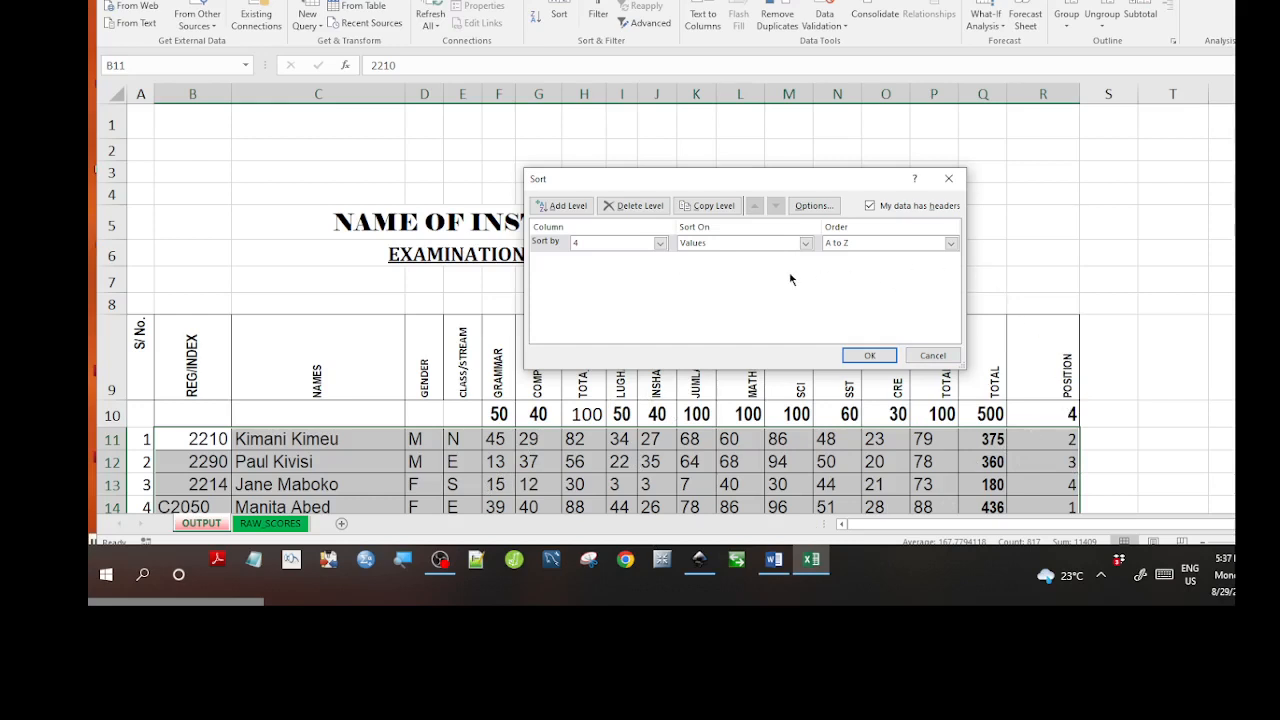
click(660, 243)
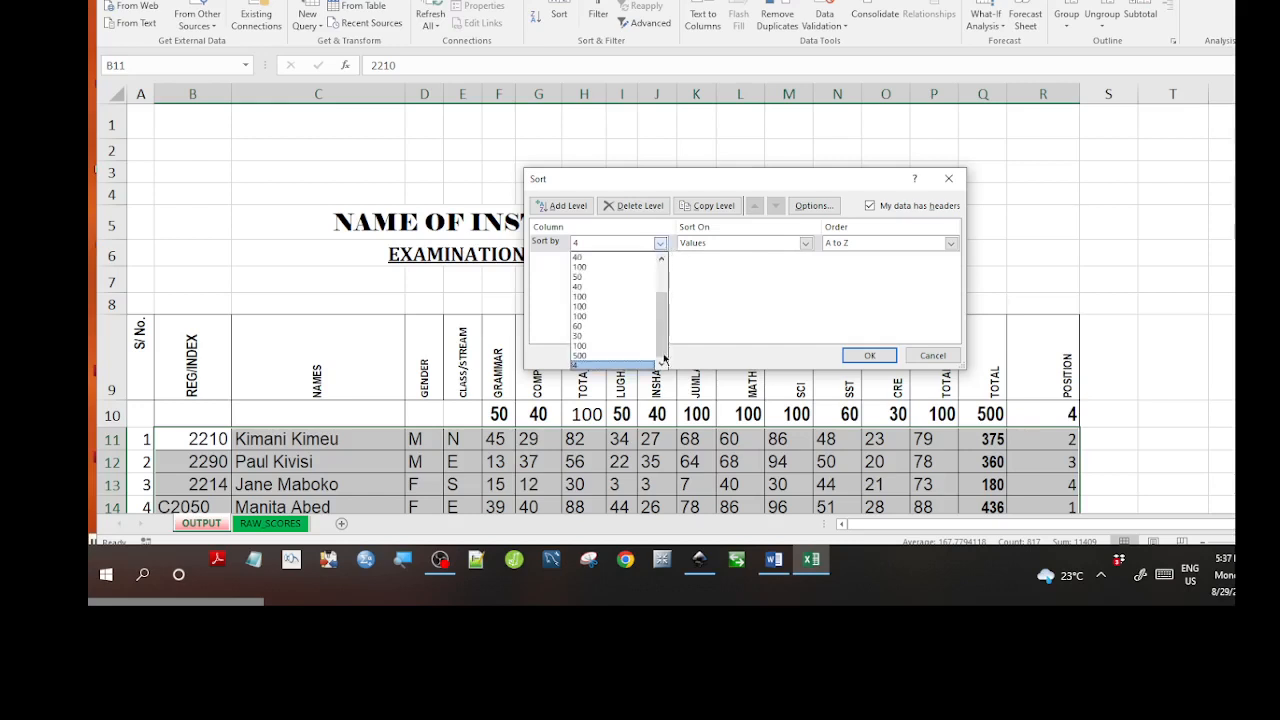
click(871, 360)
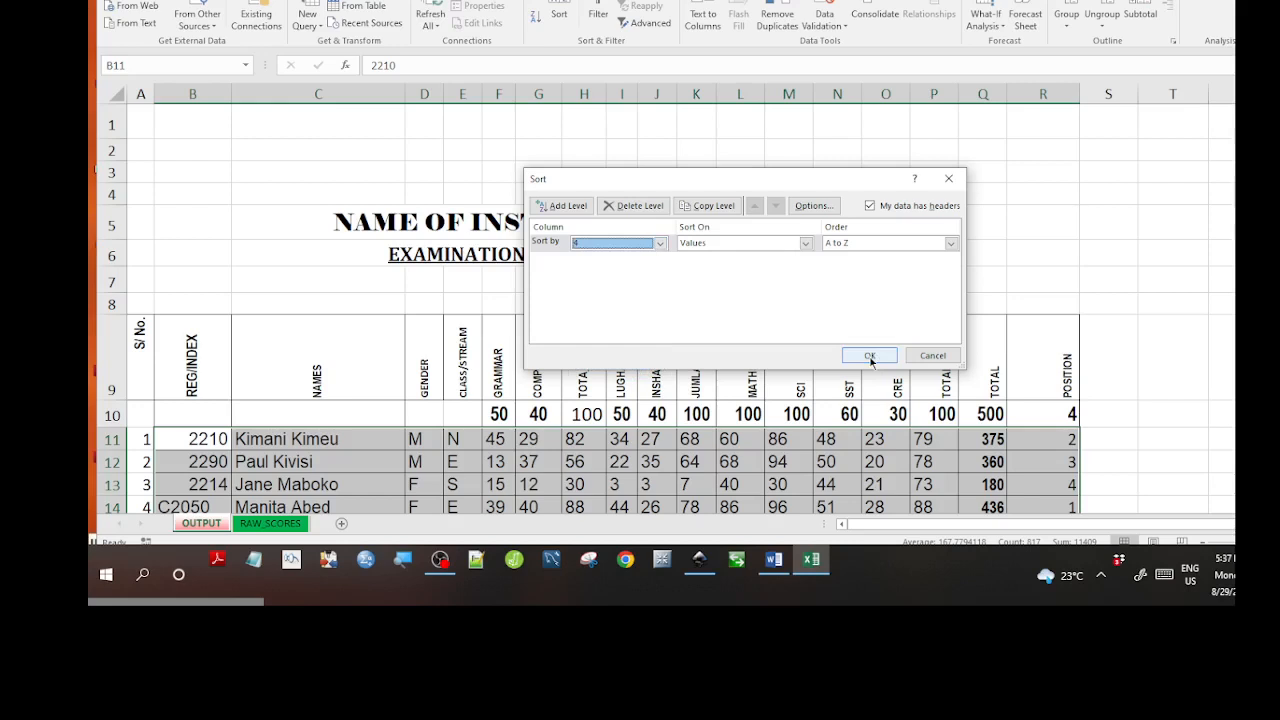
click(869, 356)
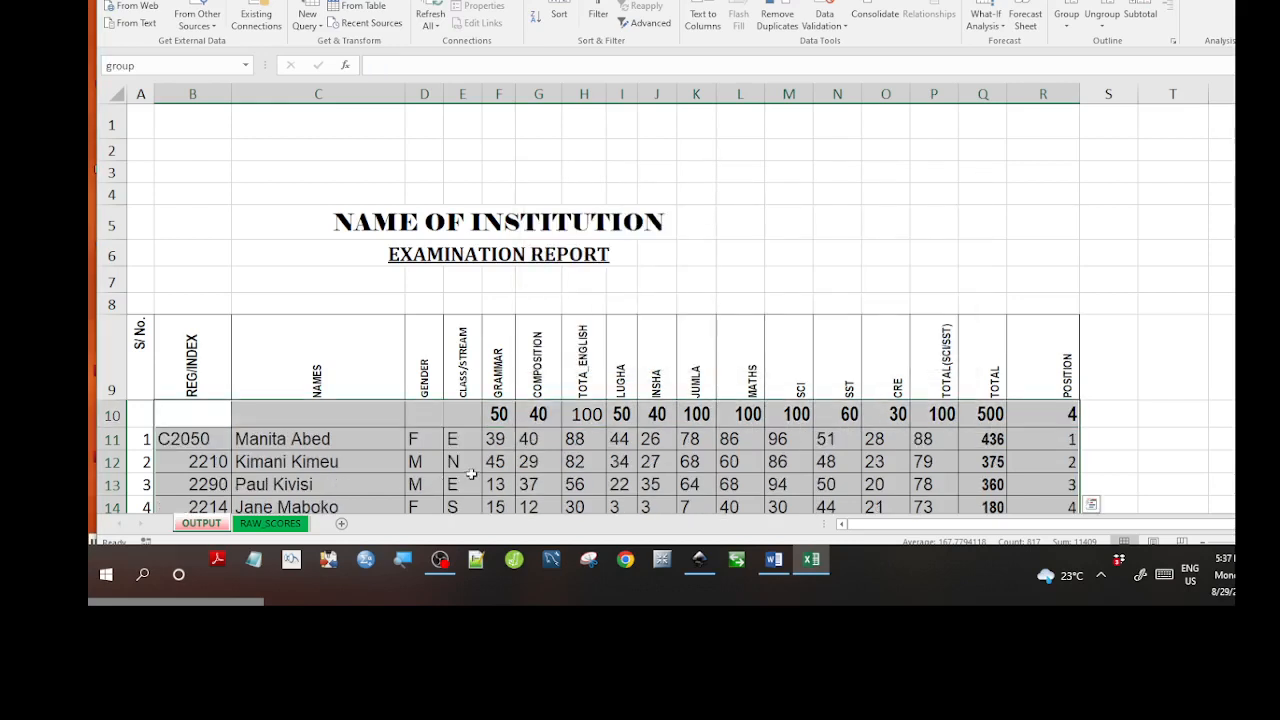
Scroll below the marks table to the descriptive statistics and Verified By section.
scroll(674, 466, down, 4)
scroll(675, 468, down, 12)
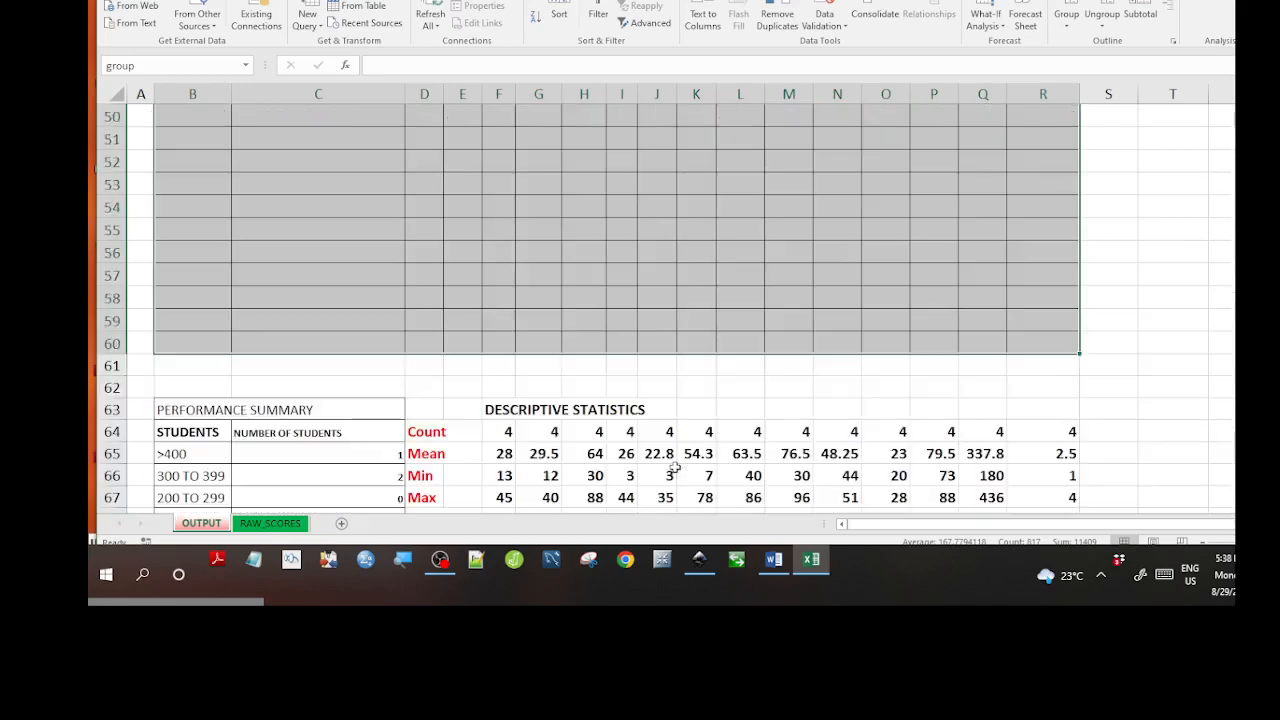
scroll(675, 467, up, 6)
scroll(675, 467, down, 6)
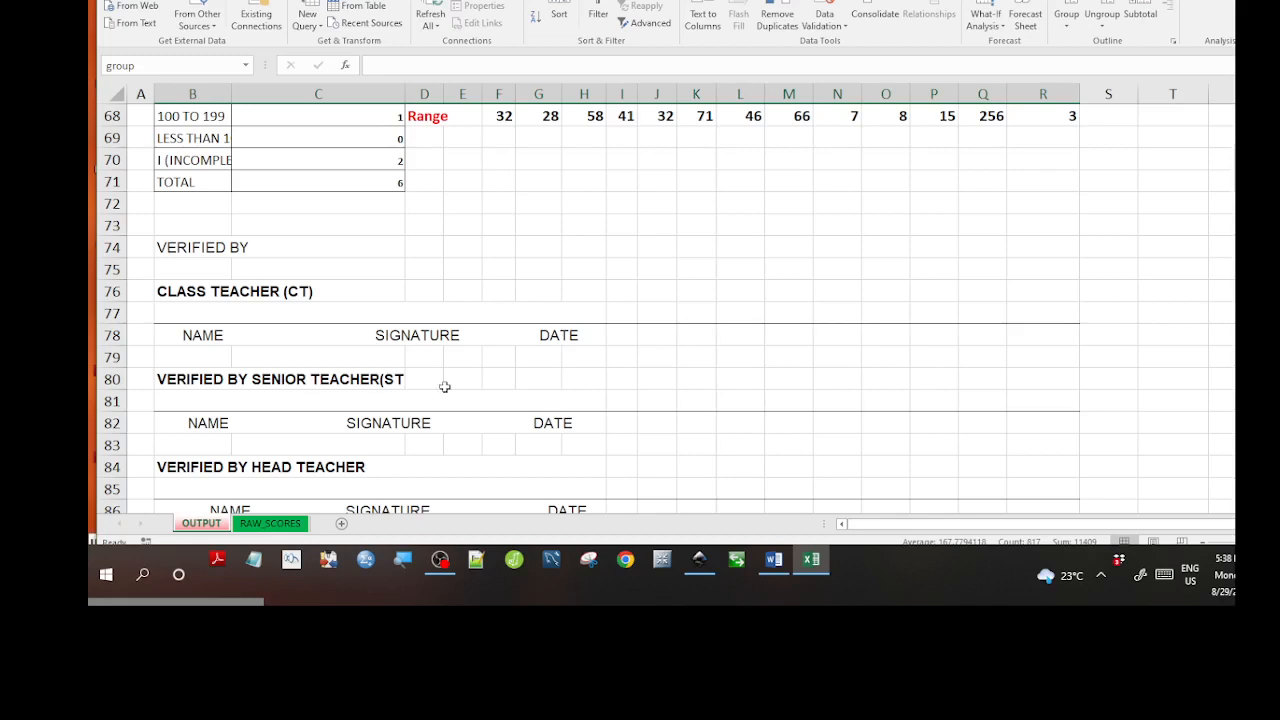
scroll(403, 361, up, 1)
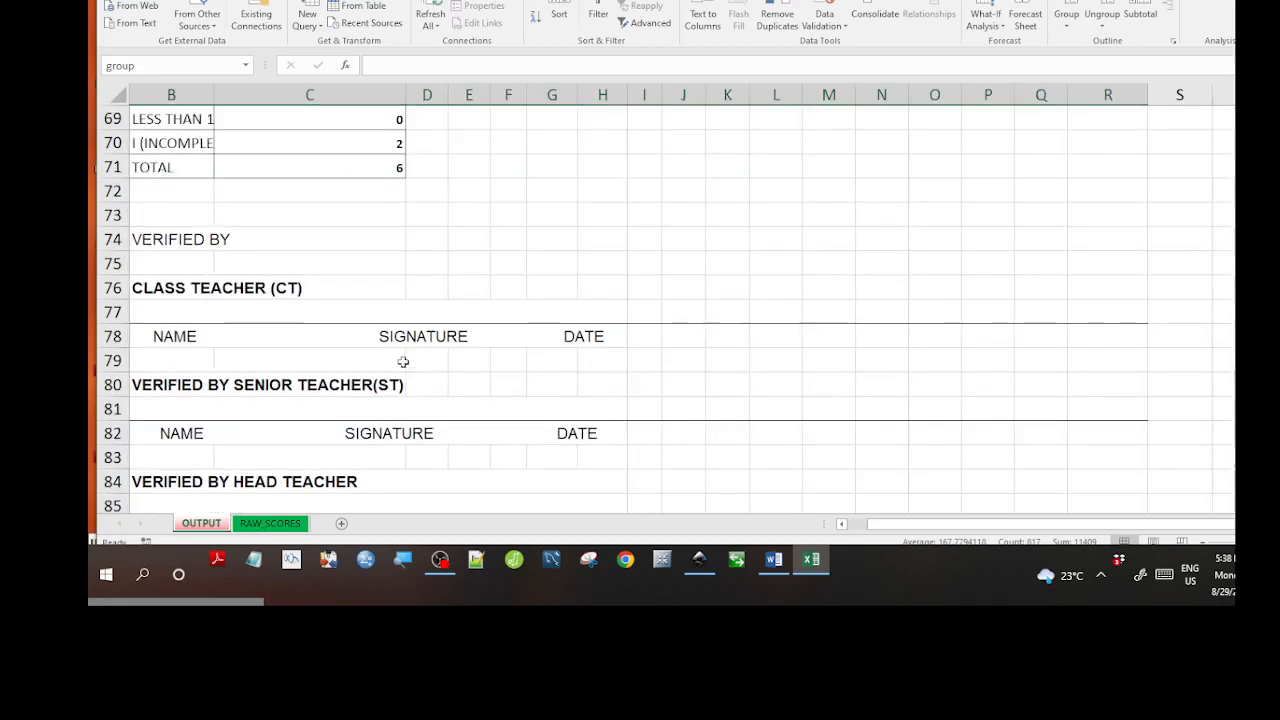
scroll(403, 361, down, 2)
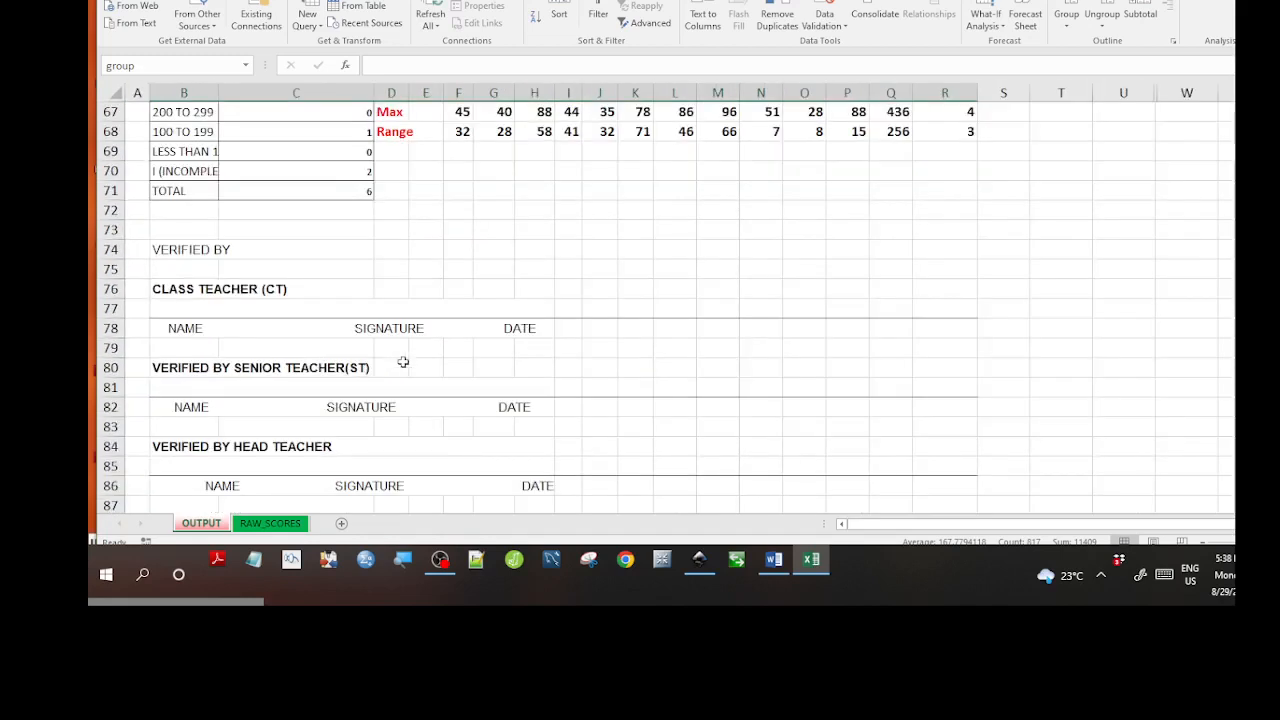